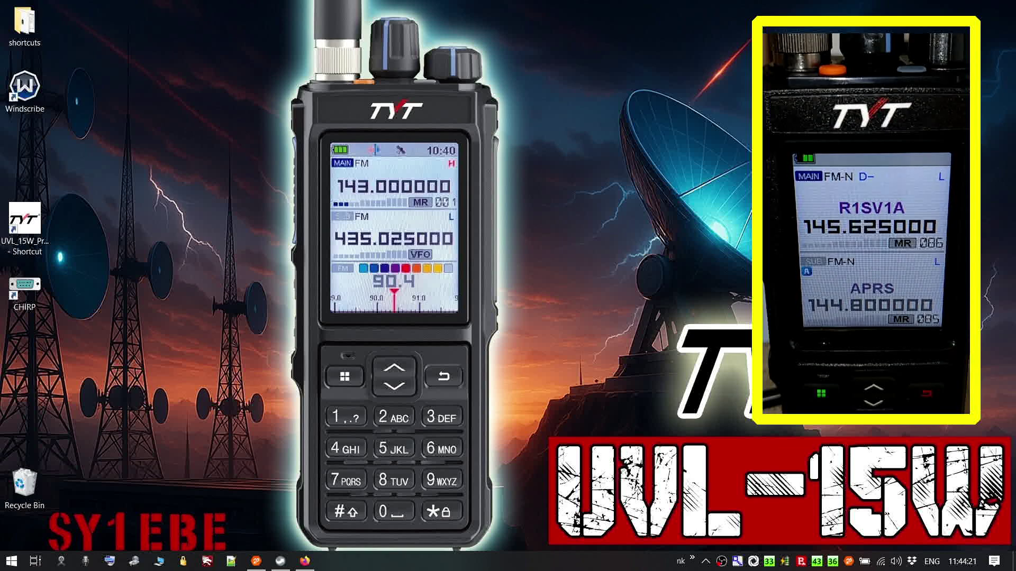
# Launch the UVL-15W programming software and make its window taller
pyautogui.click(33, 230)
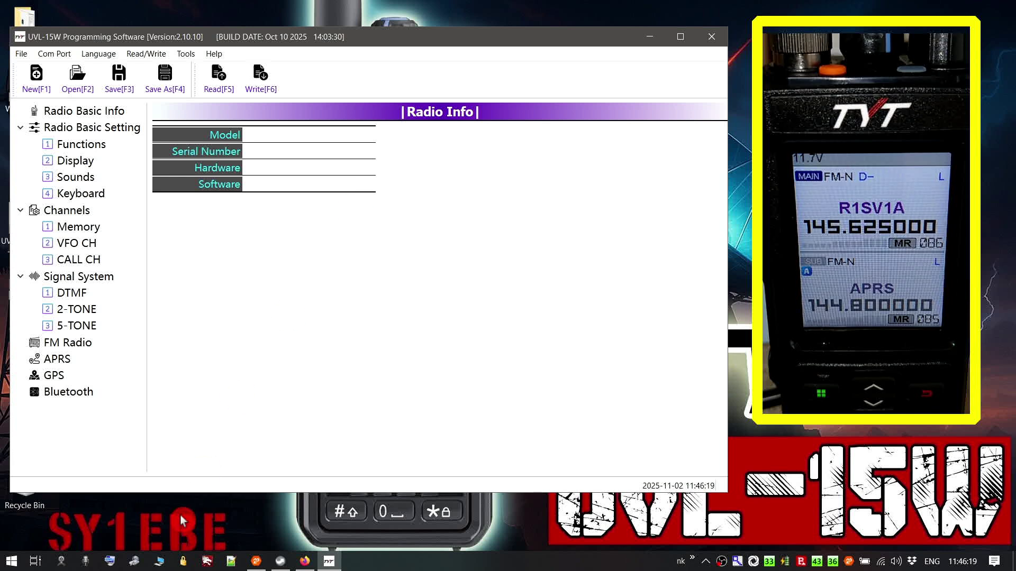
pyautogui.click(189, 496)
pyautogui.moveTo(189, 496); pyautogui.dragTo(189, 524)
# View the About Qt information from the Help menu, then dismiss it
pyautogui.click(213, 54)
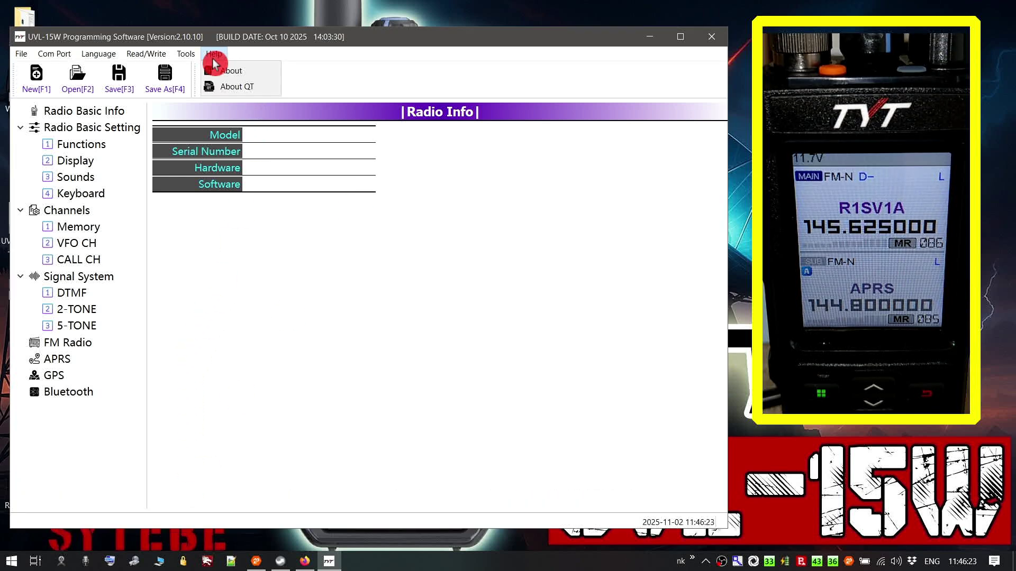
pyautogui.click(219, 88)
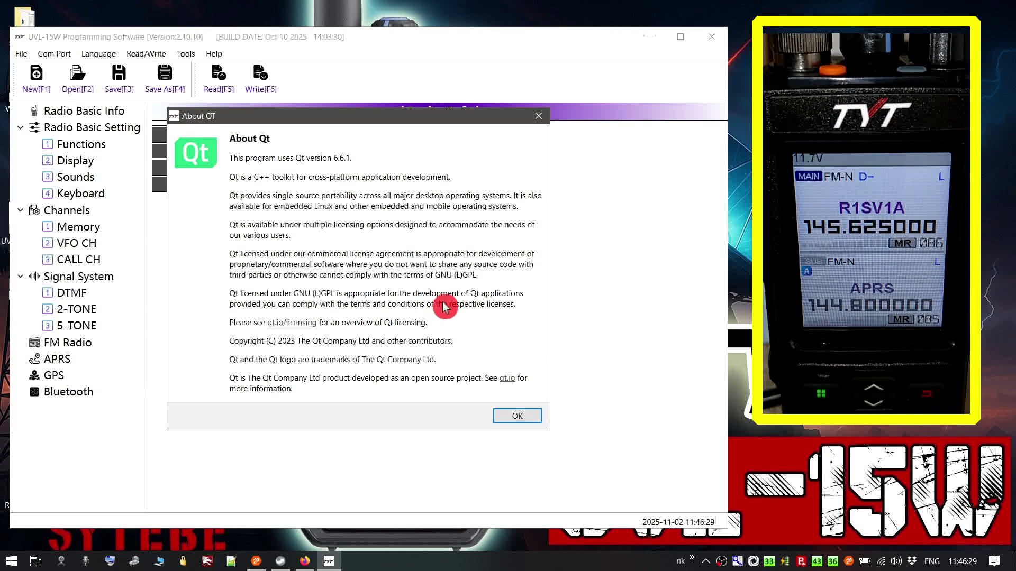
pyautogui.click(515, 418)
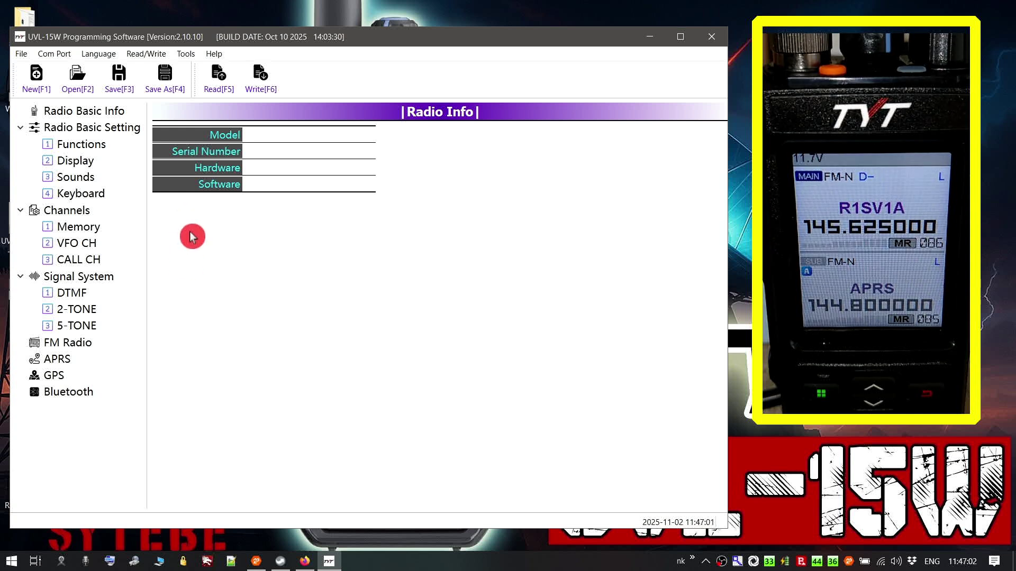
# Read the radio over COM6, loading model UVL-15W, hardware 2.05.00 and software 2.10.12
pyautogui.click(54, 53)
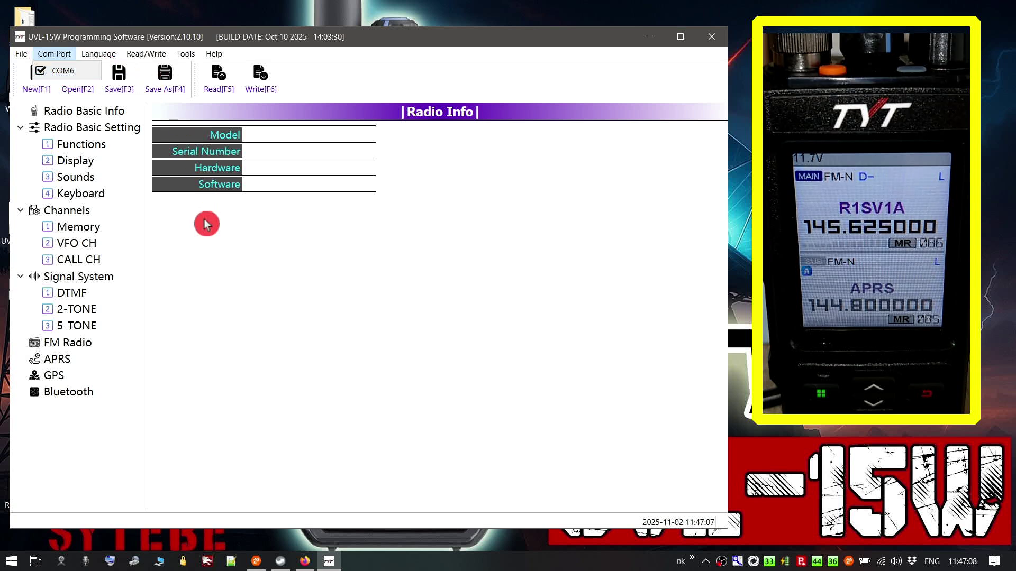
pyautogui.click(224, 258)
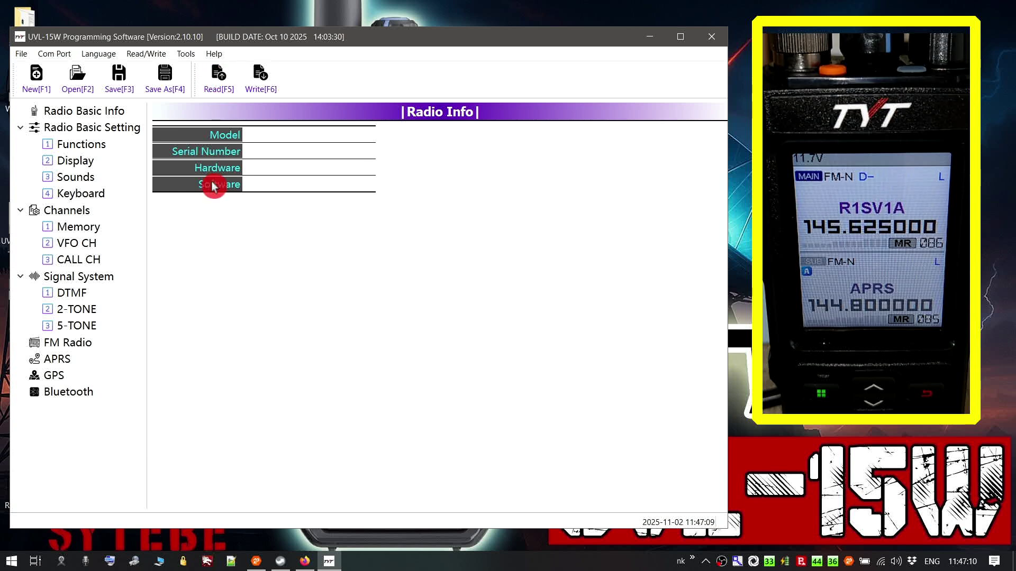
pyautogui.click(217, 77)
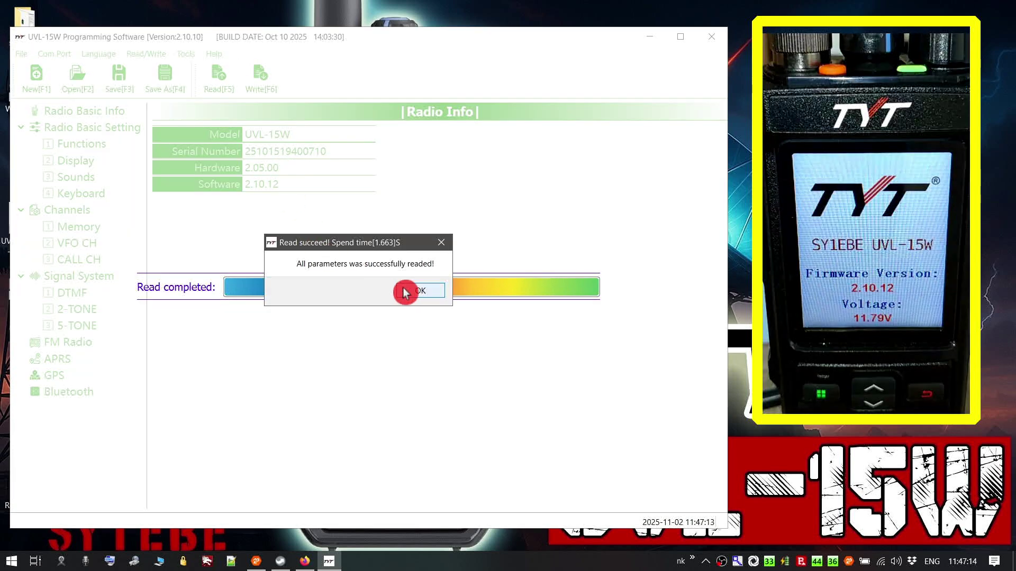
pyautogui.click(421, 293)
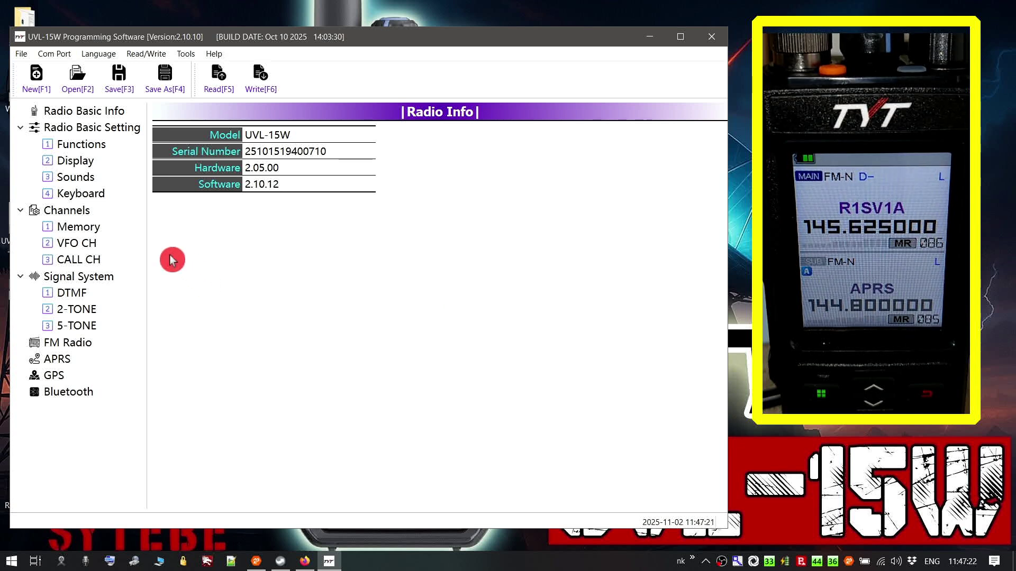
# Bring up the Functions page under Radio Basic Setting
pyautogui.click(83, 143)
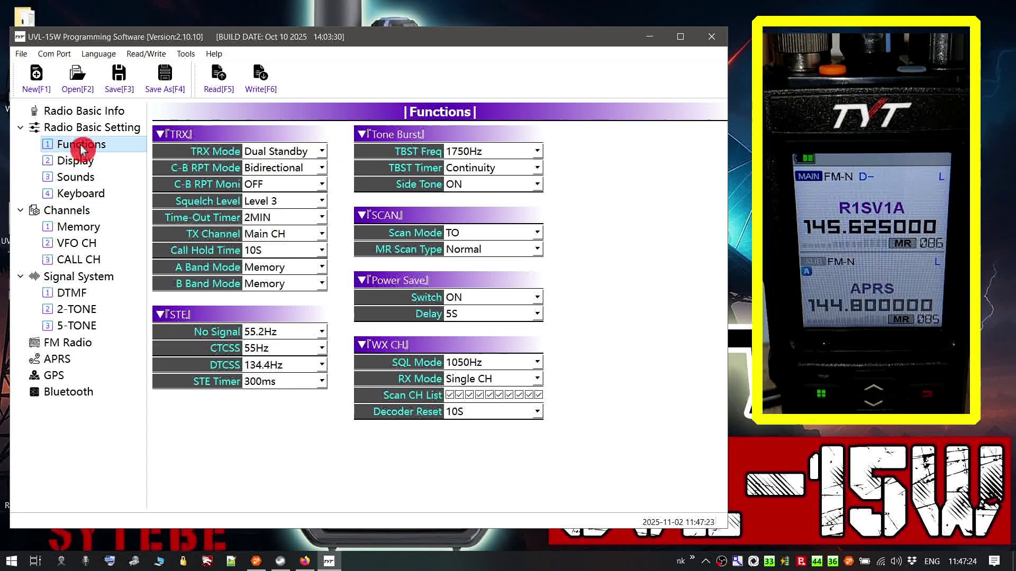
pyautogui.click(74, 128)
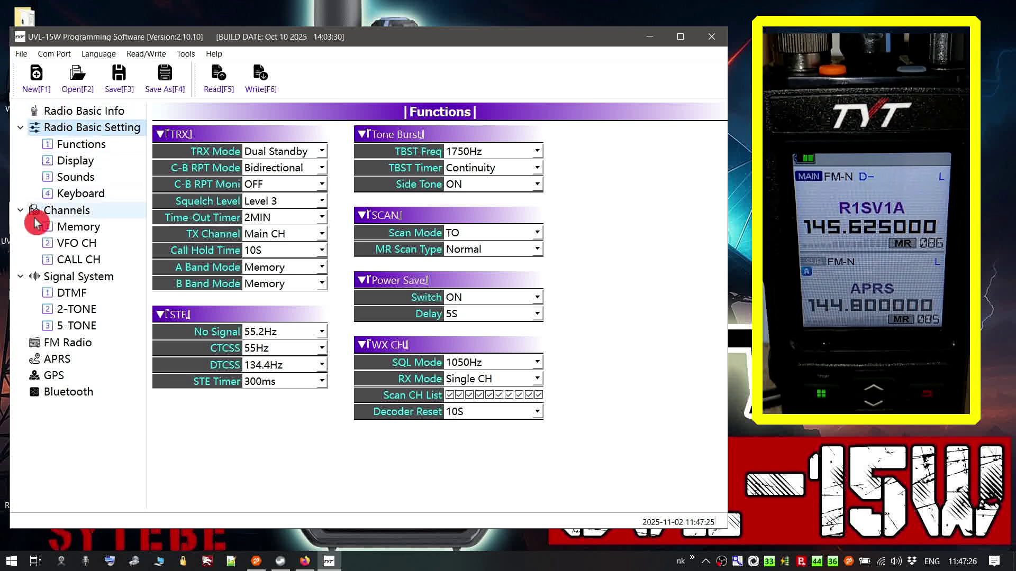
pyautogui.click(79, 144)
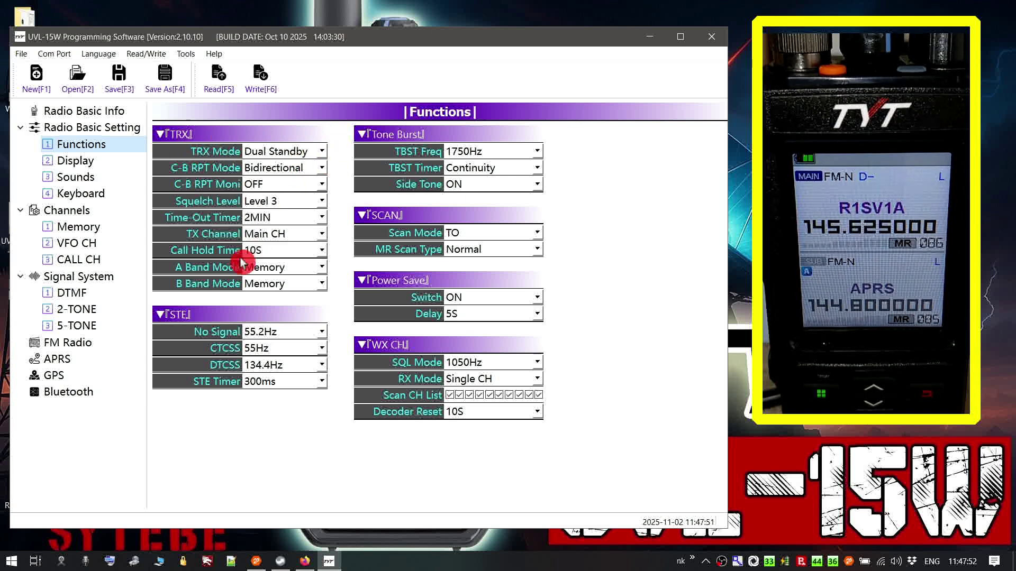
# Try TRX Mode C-B Repeater, then return it to Dual Standby with squelch kept at Level 3
pyautogui.click(303, 153)
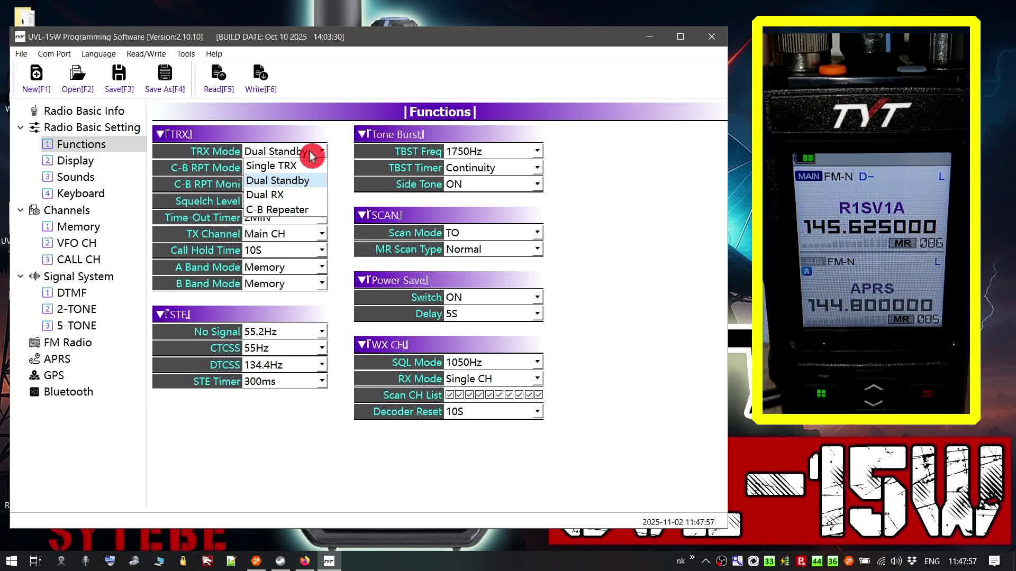
pyautogui.click(292, 209)
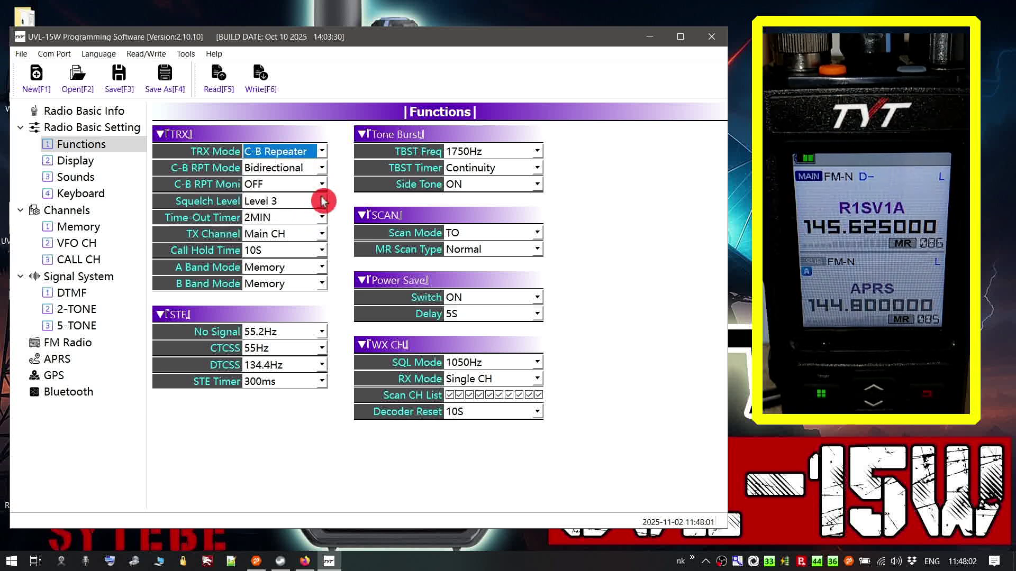
pyautogui.click(315, 173)
pyautogui.click(307, 186)
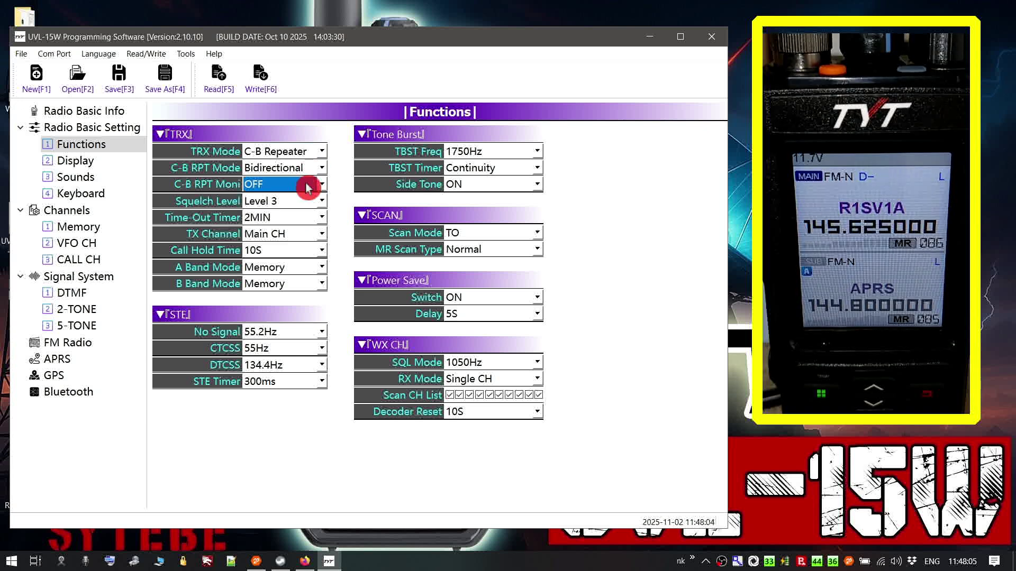
pyautogui.click(307, 151)
pyautogui.click(297, 182)
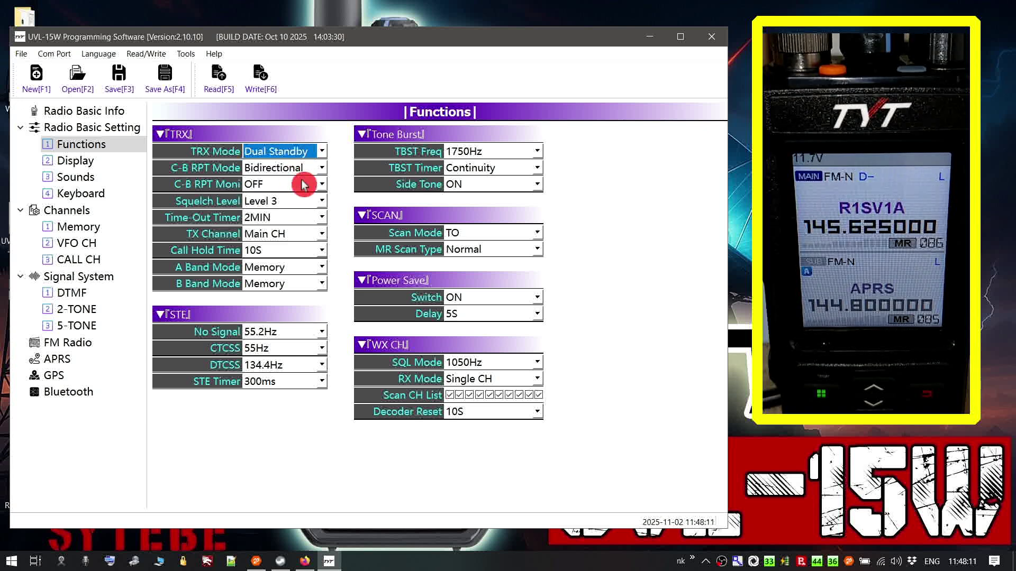
pyautogui.click(303, 201)
pyautogui.click(303, 206)
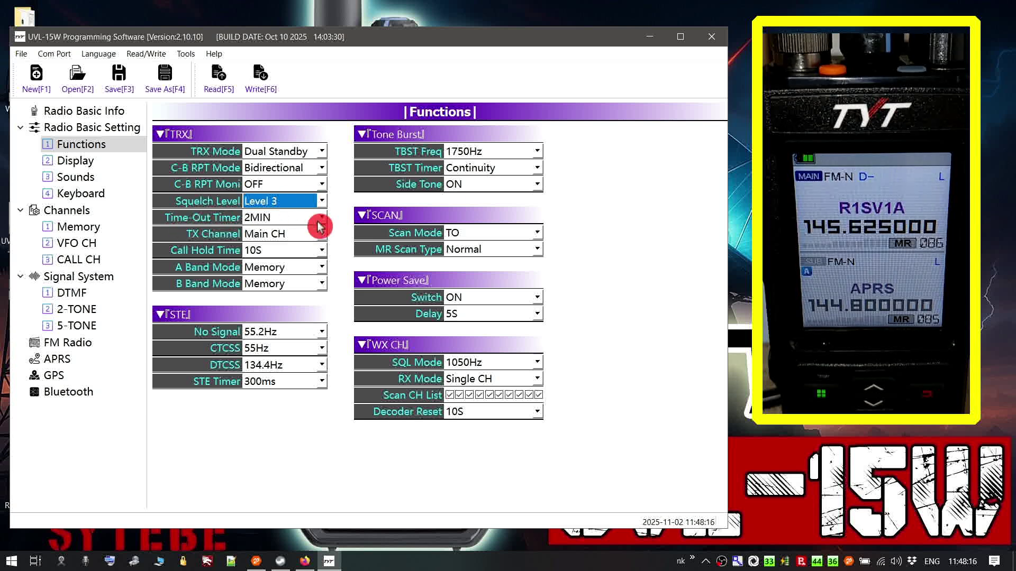
# Set TX Channel to Last Call CH, keeping A Band Mode on Memory
pyautogui.click(296, 237)
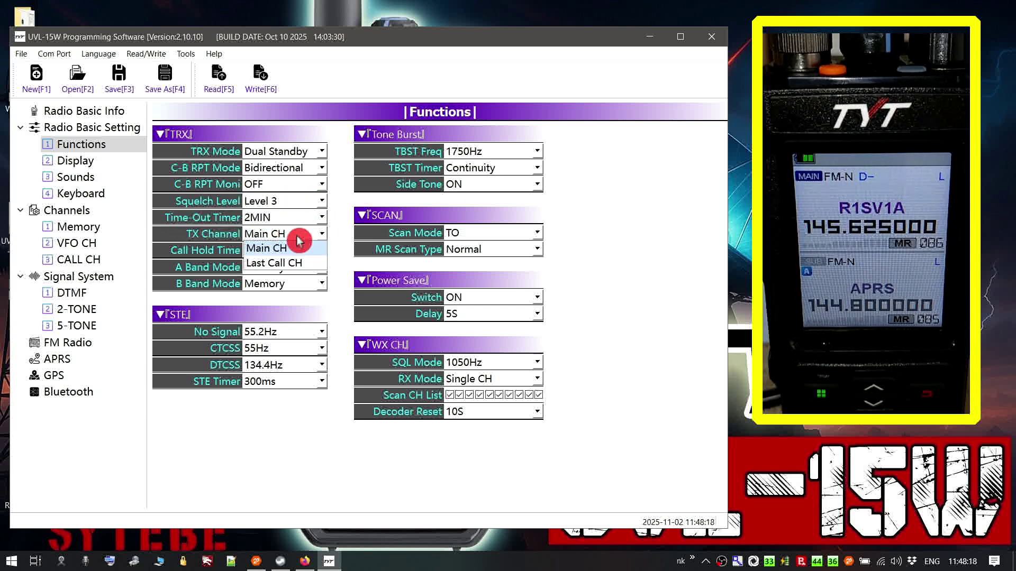
pyautogui.click(268, 262)
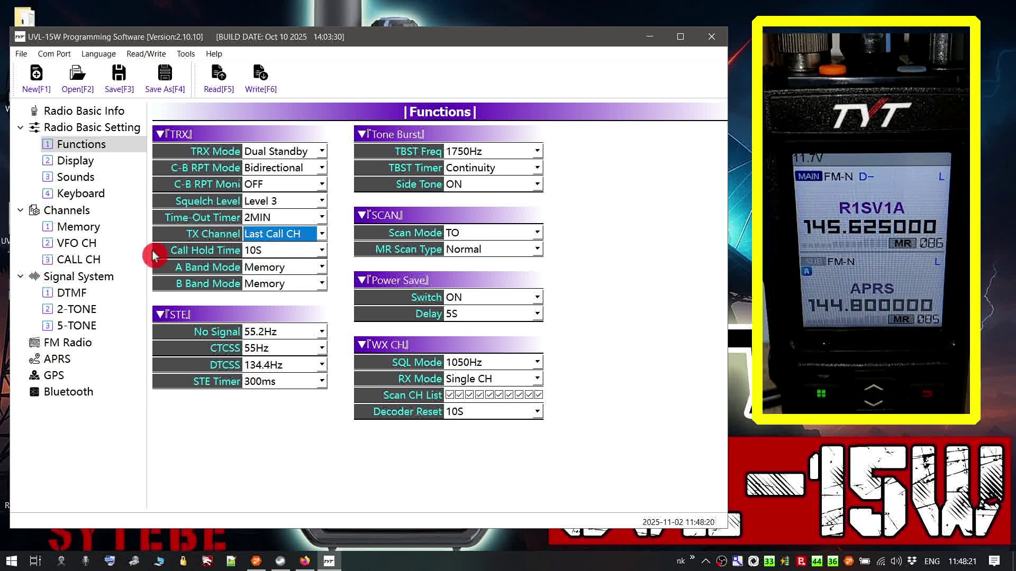
pyautogui.click(275, 267)
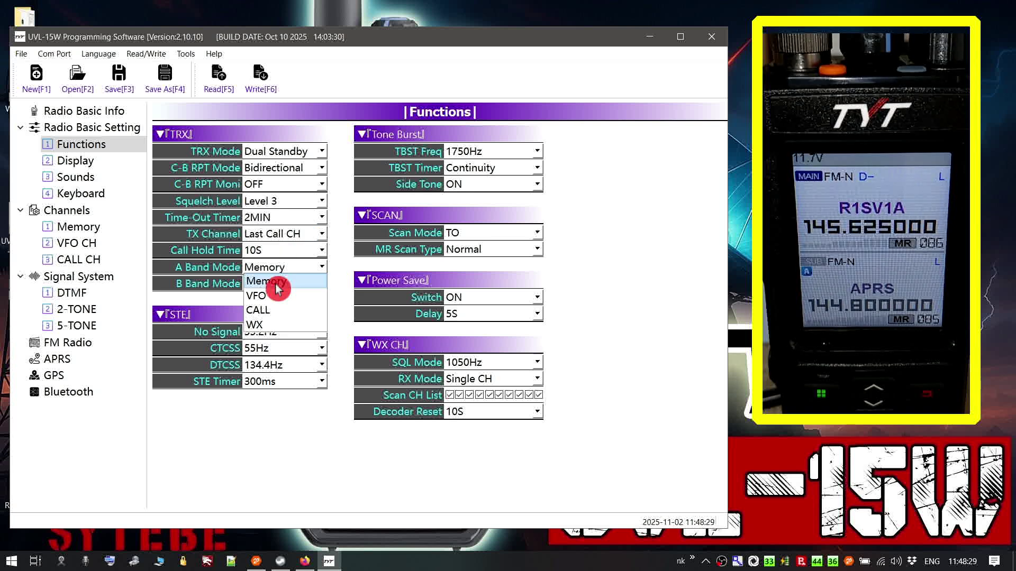
pyautogui.click(245, 280)
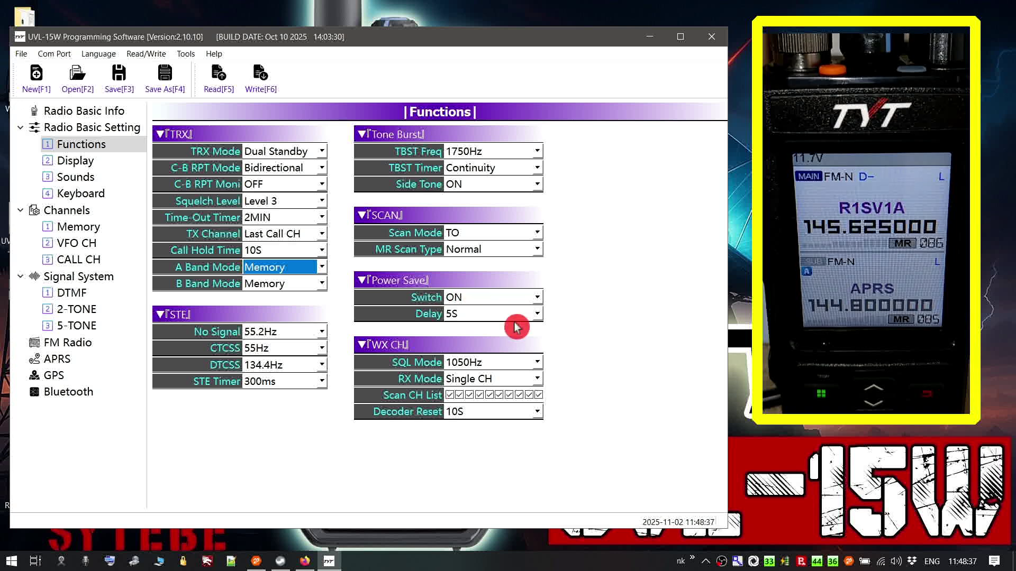
# Shorten the Power Save Delay from 5S to 3S
pyautogui.click(490, 314)
pyautogui.click(490, 313)
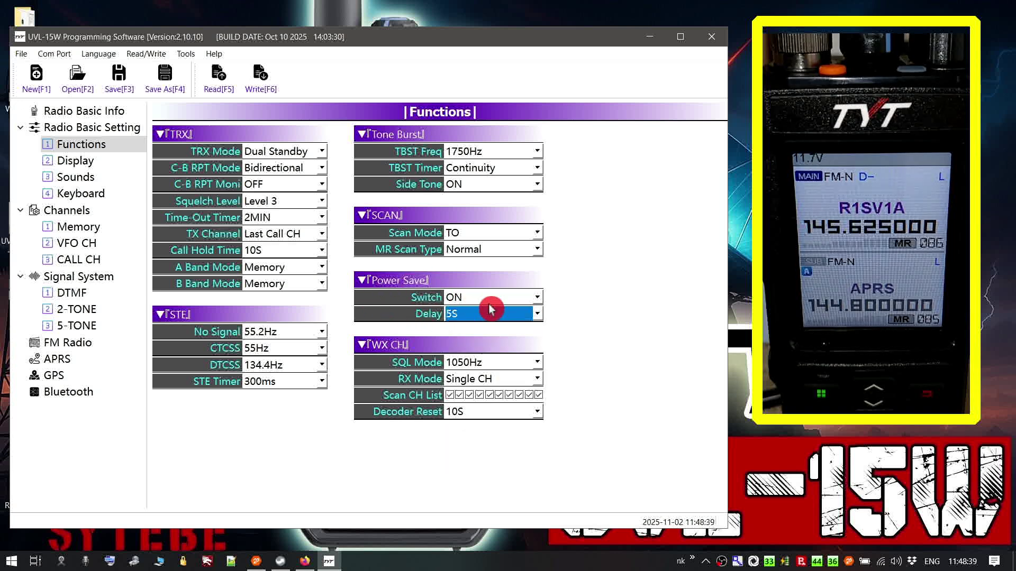
pyautogui.click(484, 315)
pyautogui.click(483, 316)
pyautogui.click(483, 315)
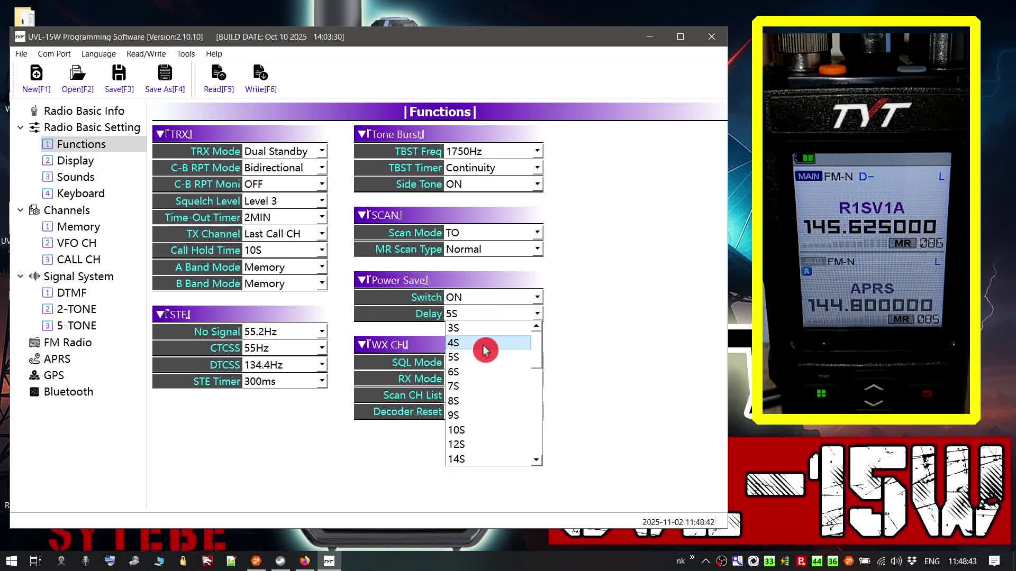
pyautogui.click(483, 329)
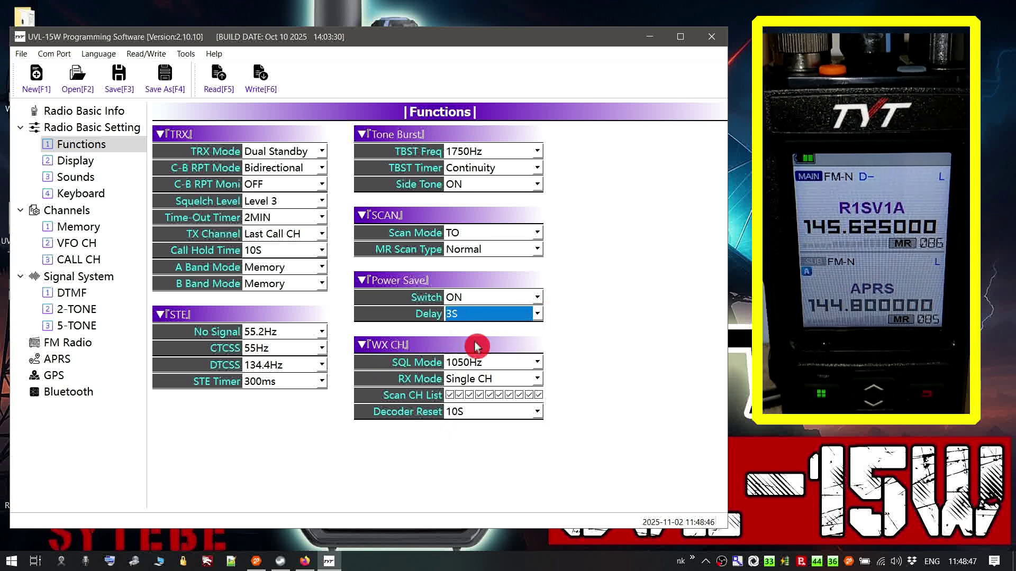
# Keep SQL Mode at 1050Hz and Scan Mode at TO, then go to Display settings
pyautogui.click(506, 366)
pyautogui.click(509, 365)
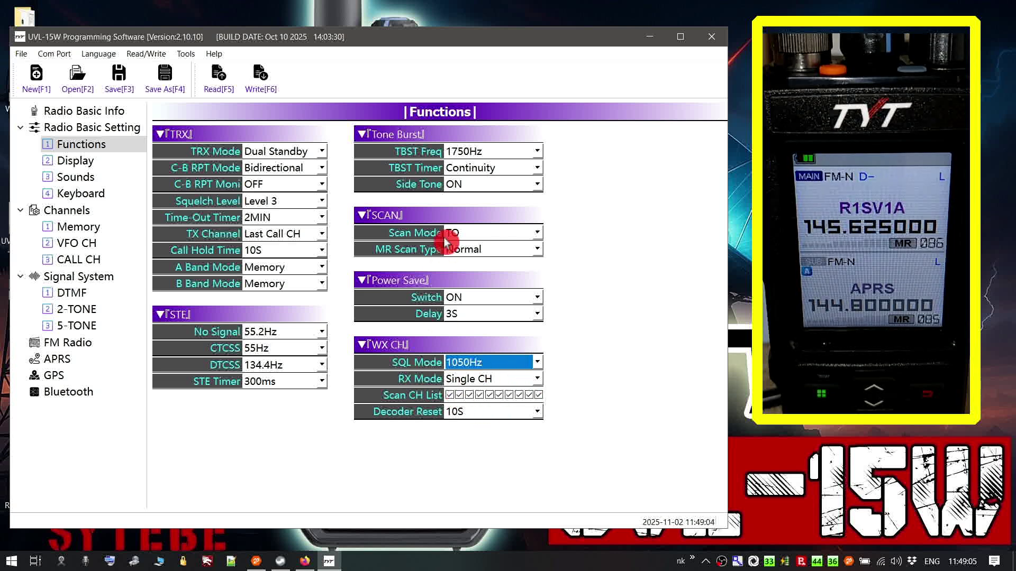
pyautogui.click(498, 238)
pyautogui.click(408, 247)
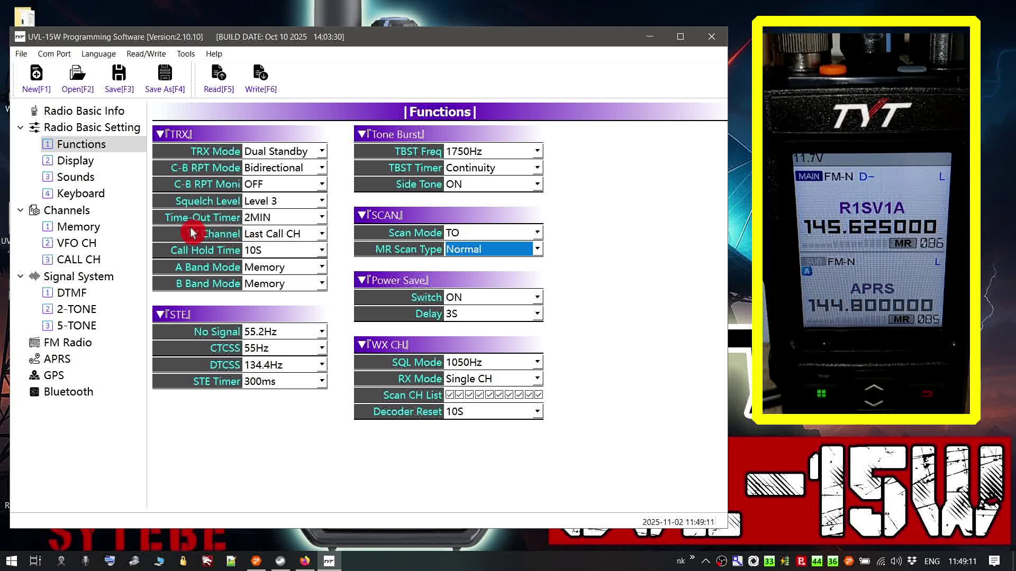
pyautogui.click(85, 162)
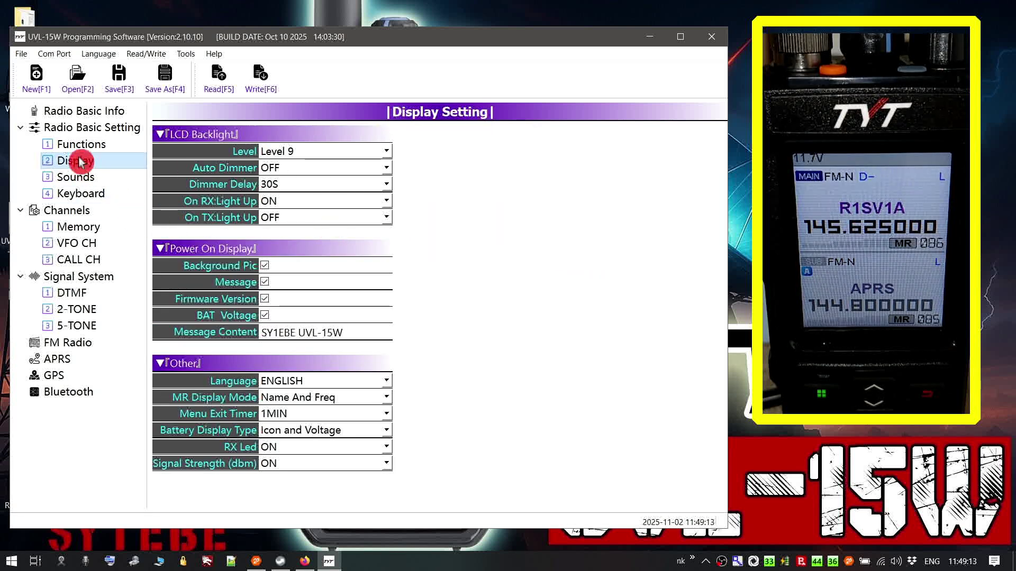
pyautogui.click(376, 154)
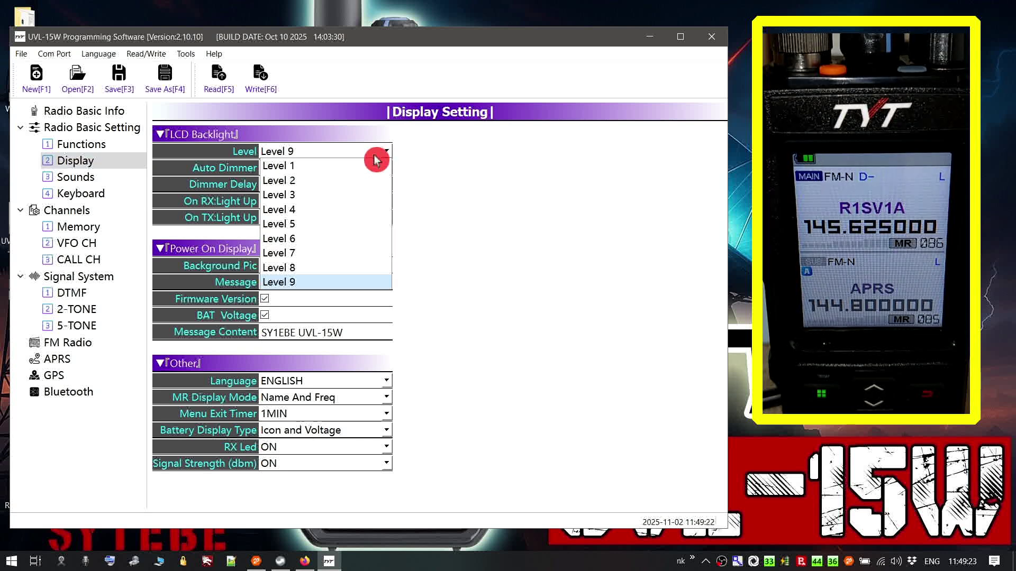
pyautogui.click(375, 154)
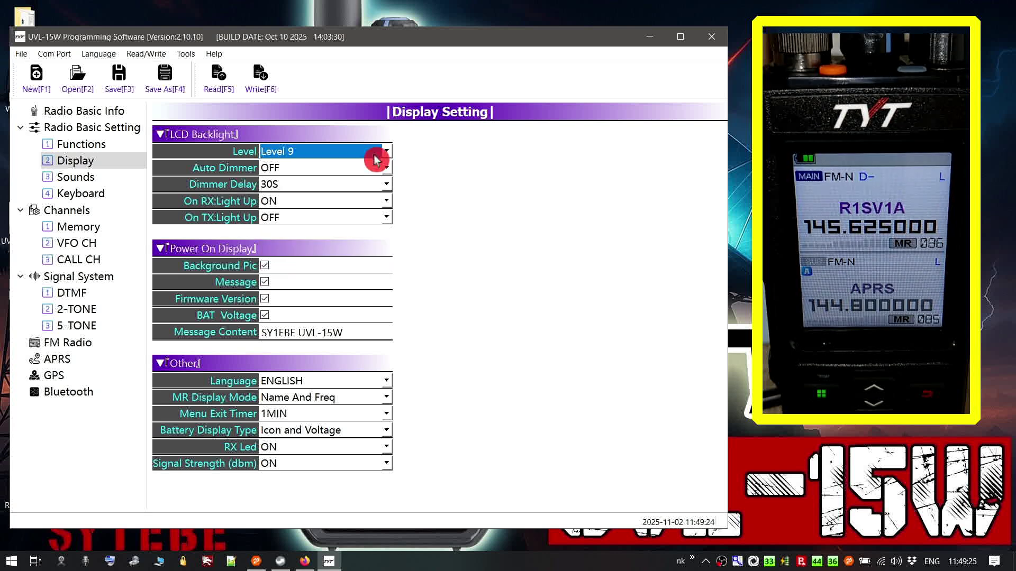
pyautogui.click(349, 169)
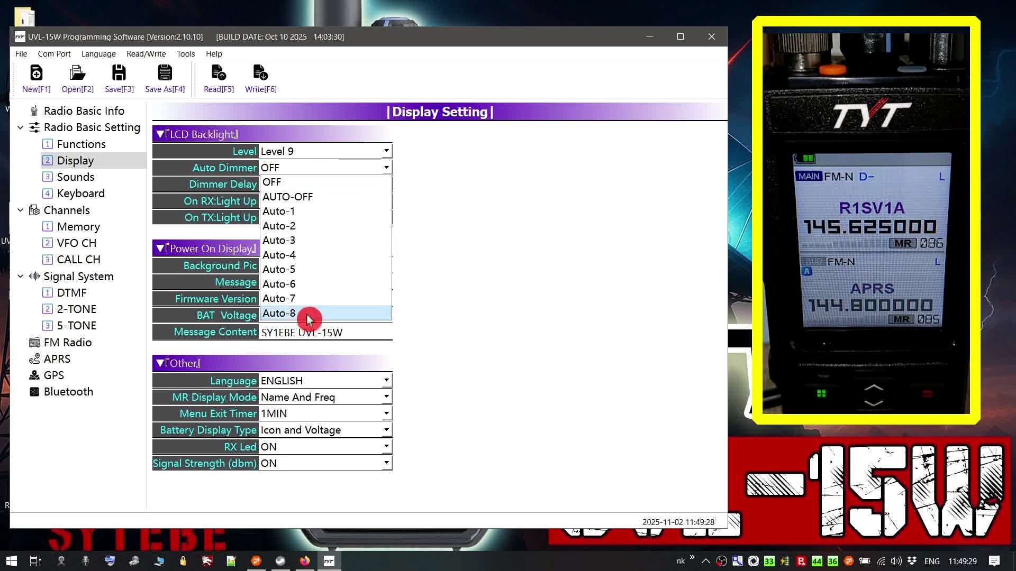
pyautogui.click(324, 185)
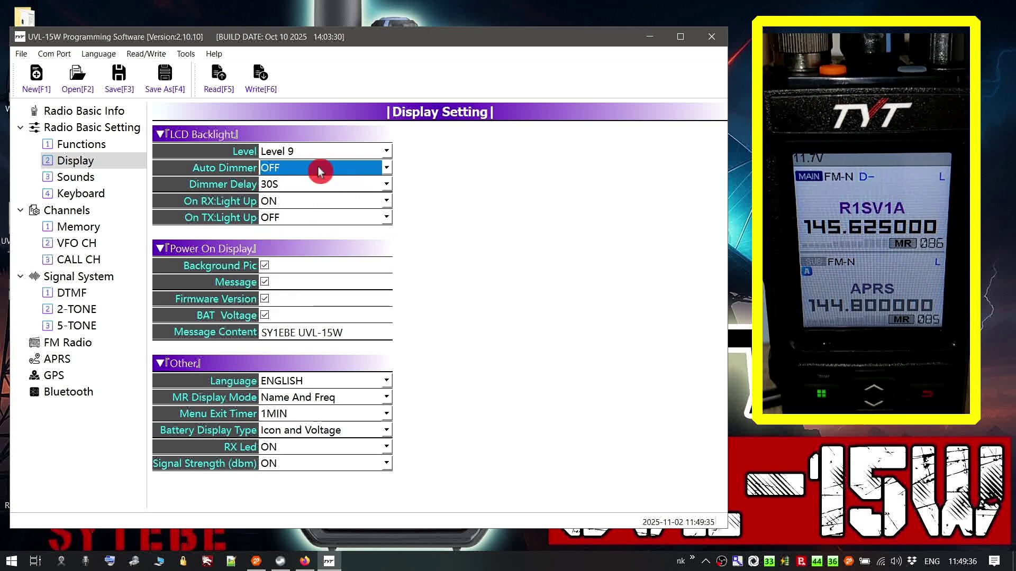
pyautogui.click(322, 168)
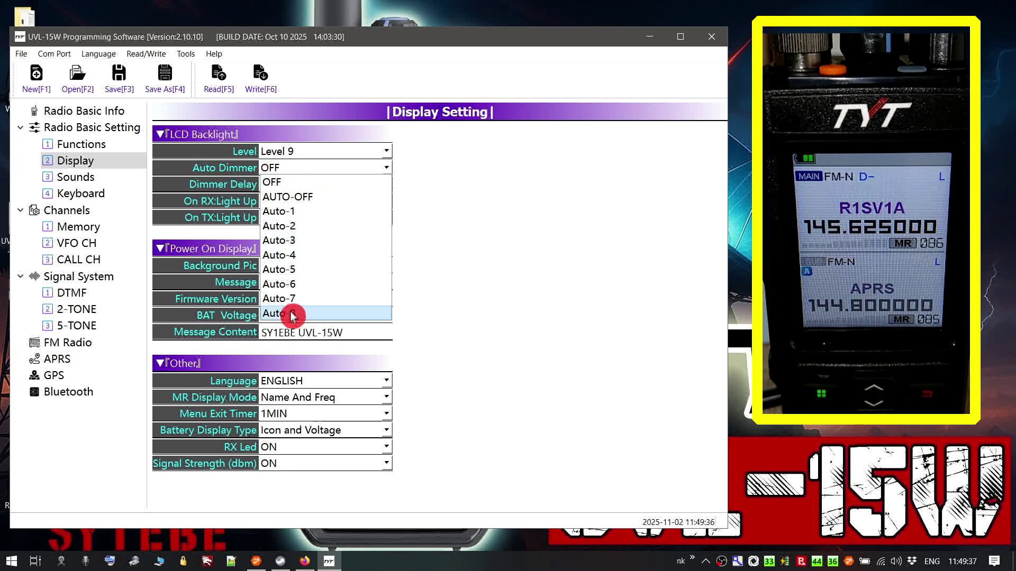
pyautogui.click(309, 211)
pyautogui.click(319, 174)
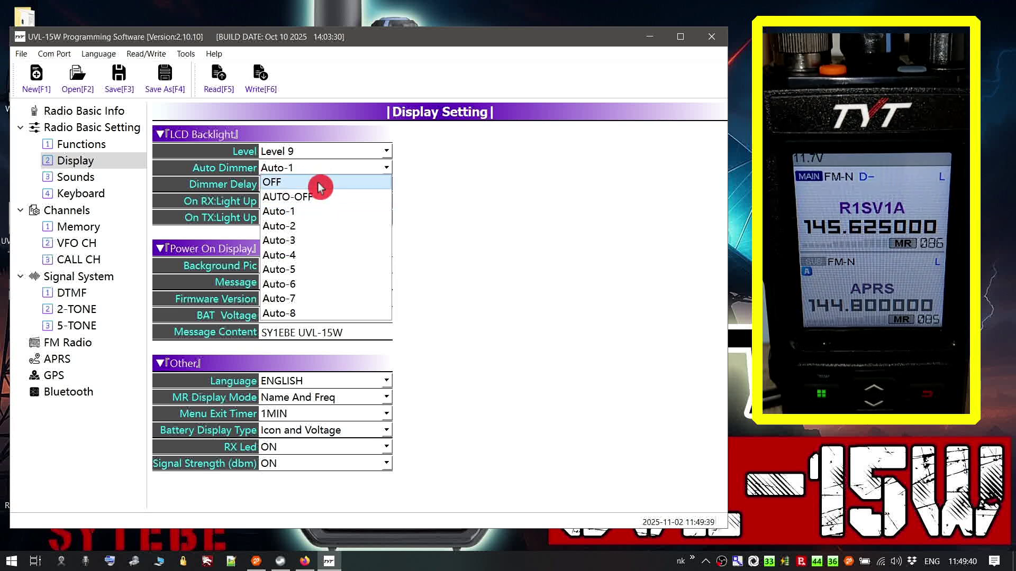
pyautogui.click(319, 185)
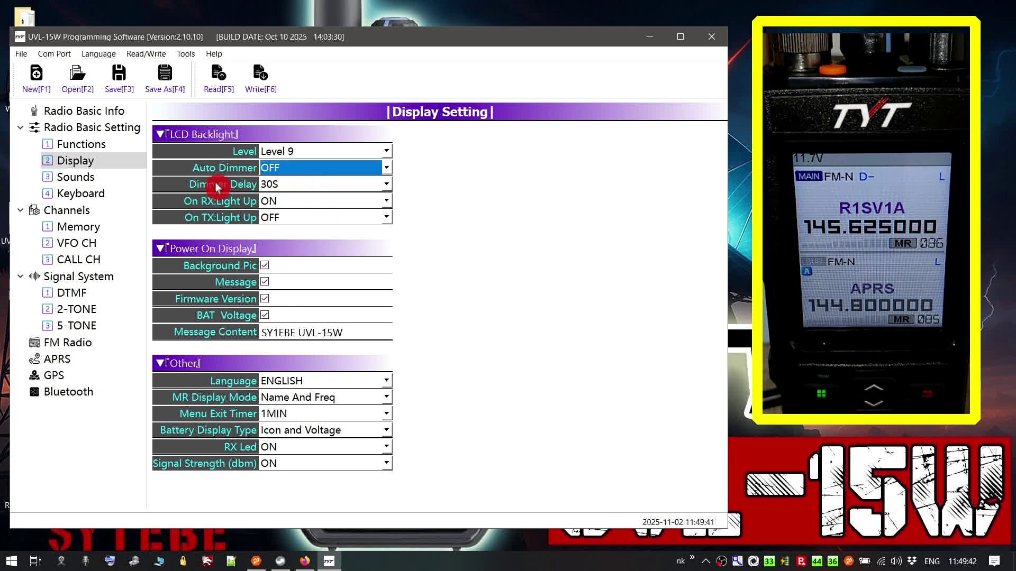
pyautogui.click(309, 171)
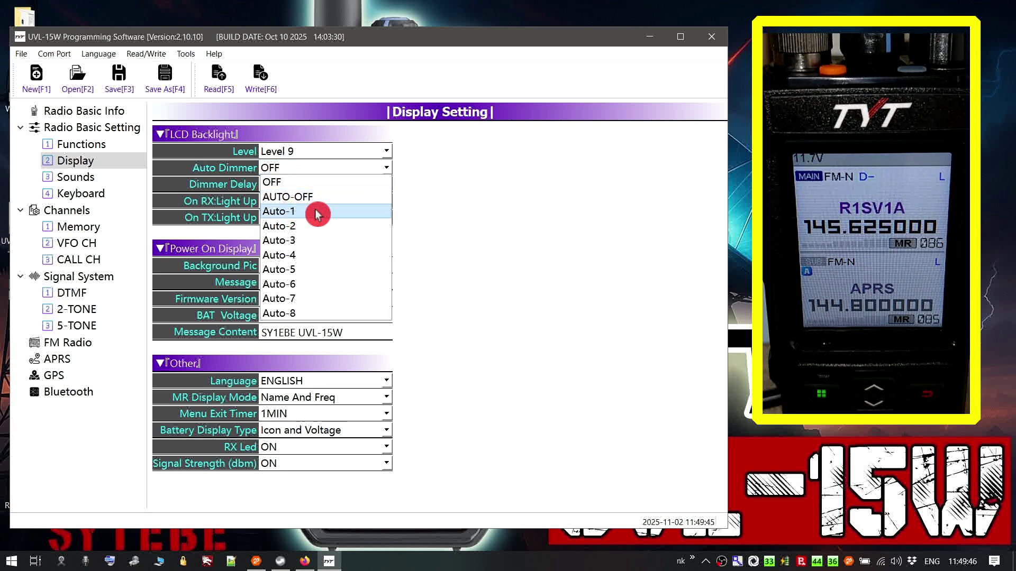
pyautogui.click(318, 213)
pyautogui.click(328, 169)
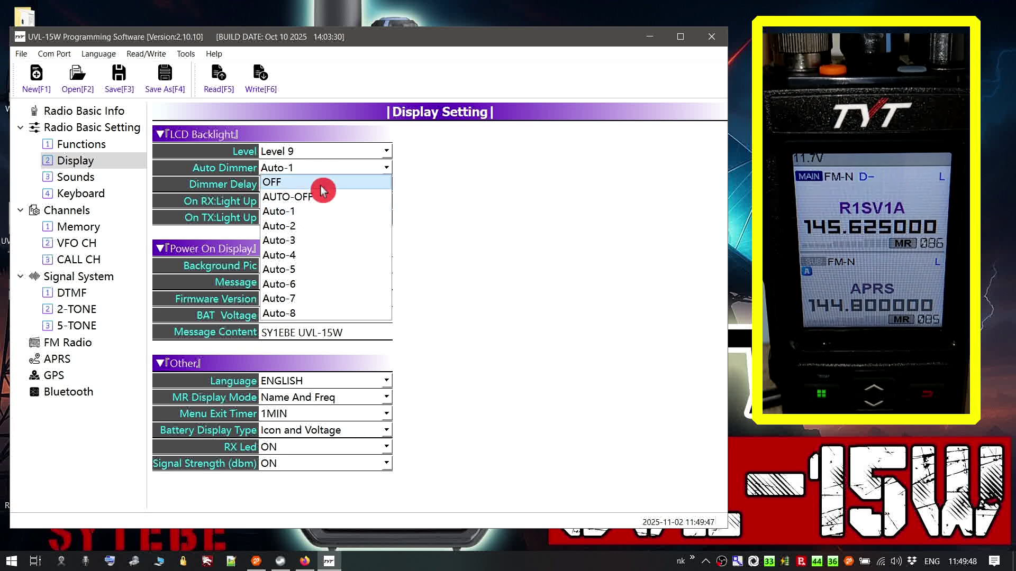
pyautogui.click(323, 185)
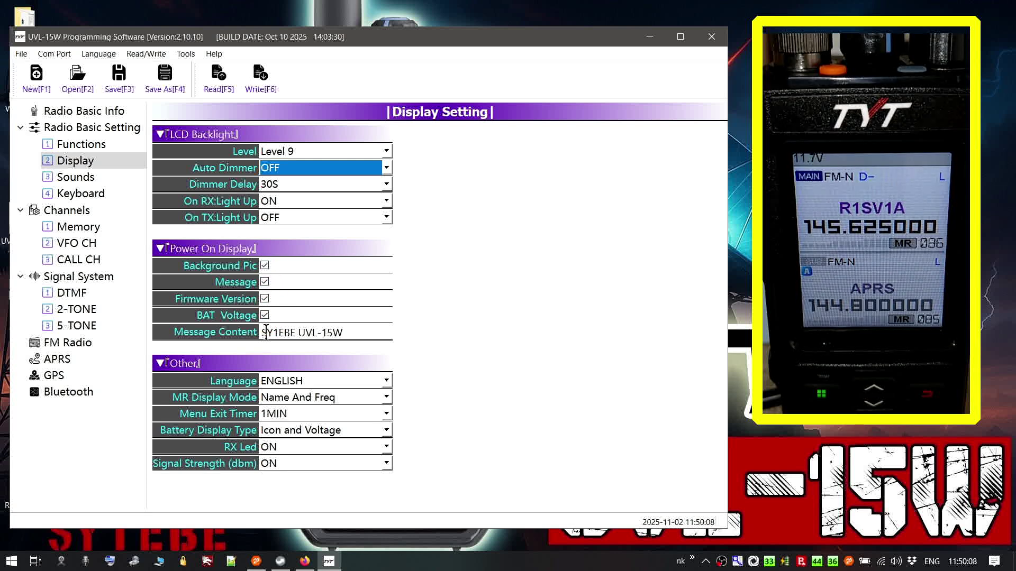
# Toggle the power-on Background Pic off and back on, and the firmware-version display option
pyautogui.click(265, 266)
pyautogui.click(264, 266)
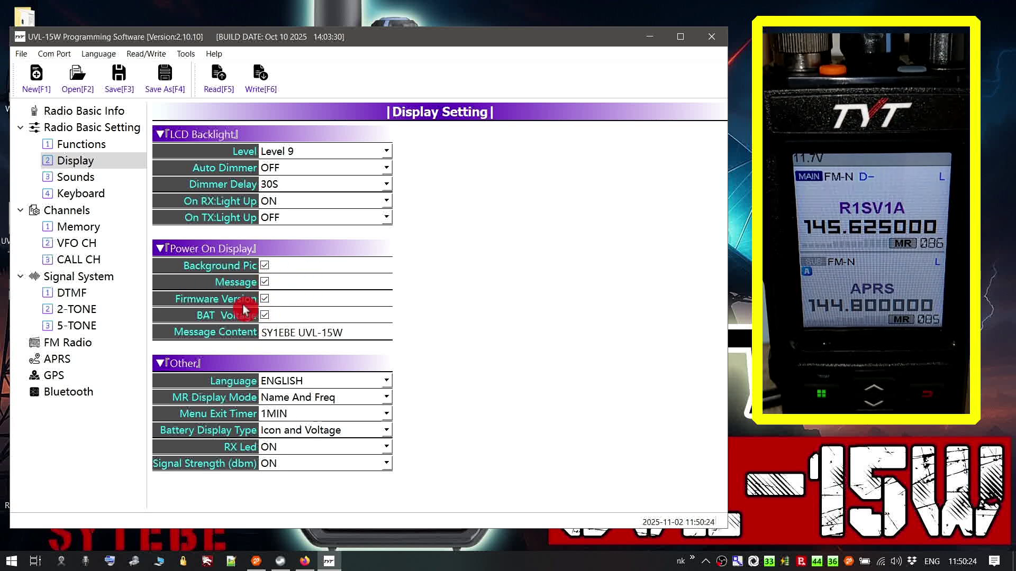
pyautogui.click(265, 299)
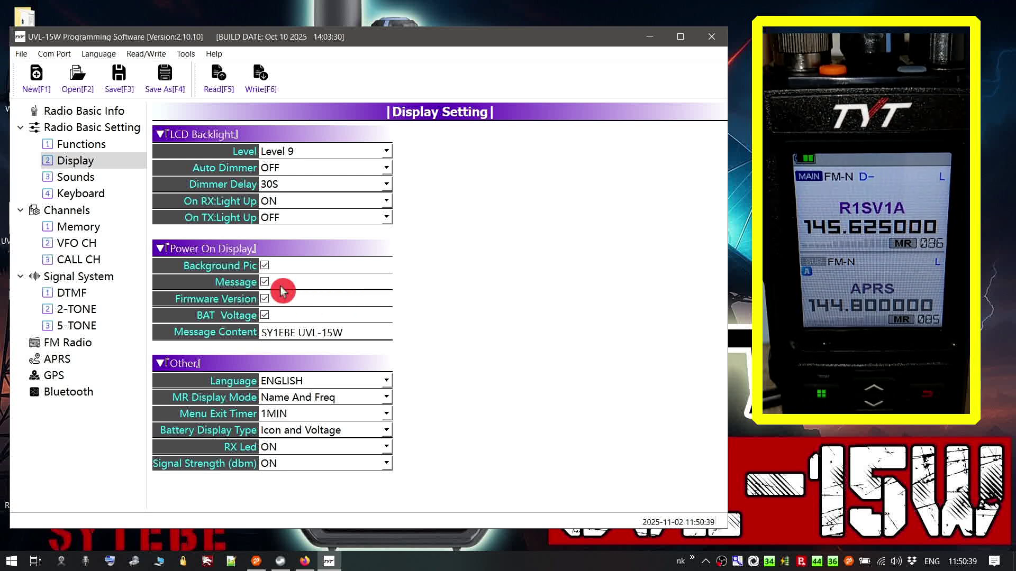
# Keep language ENGLISH, MR display Name And Freq, menu exit 1MIN, battery Icon and Voltage
pyautogui.click(317, 381)
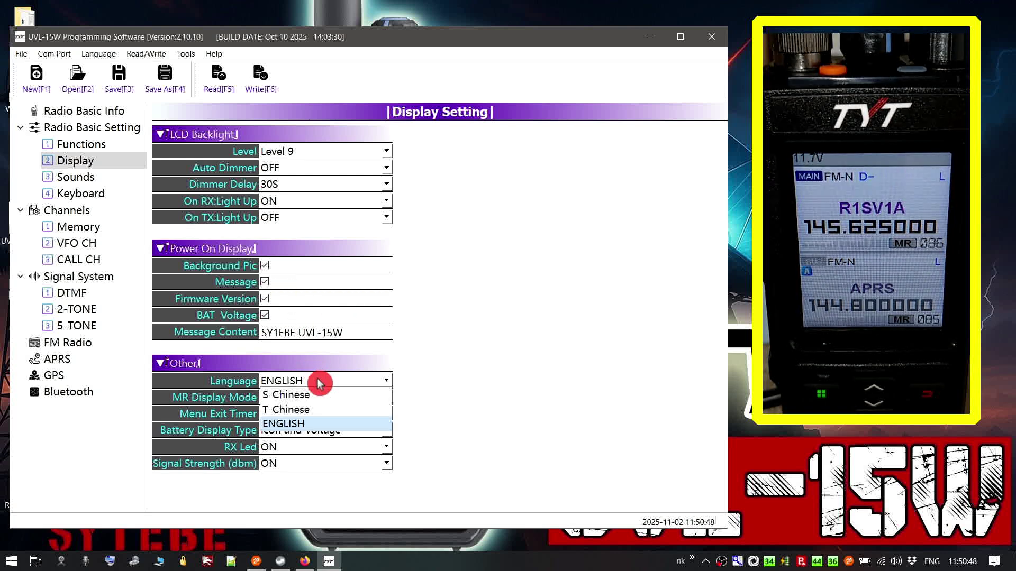
pyautogui.click(458, 409)
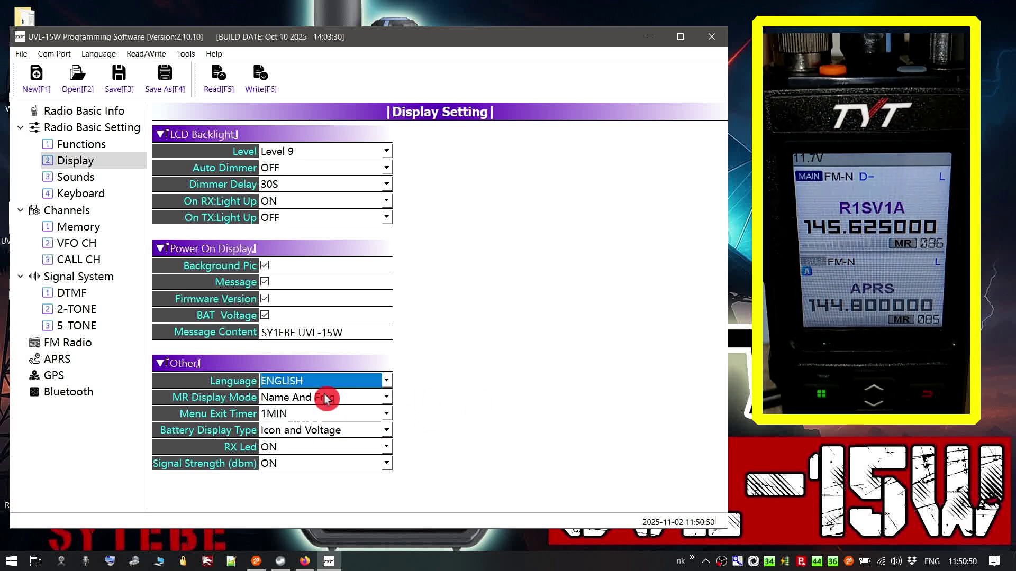
pyautogui.click(332, 401)
pyautogui.click(350, 399)
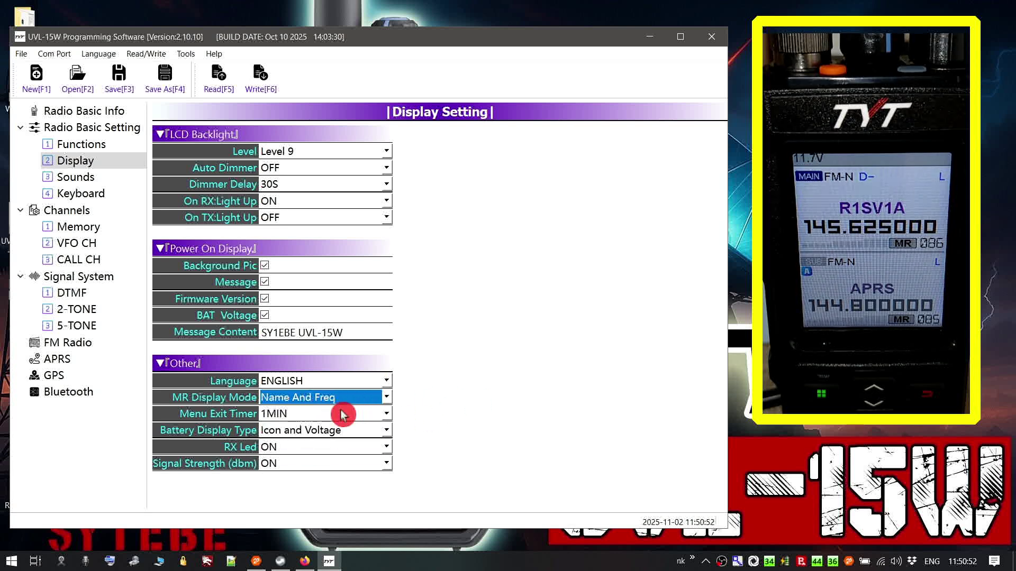
pyautogui.click(331, 415)
pyautogui.click(332, 415)
pyautogui.click(342, 431)
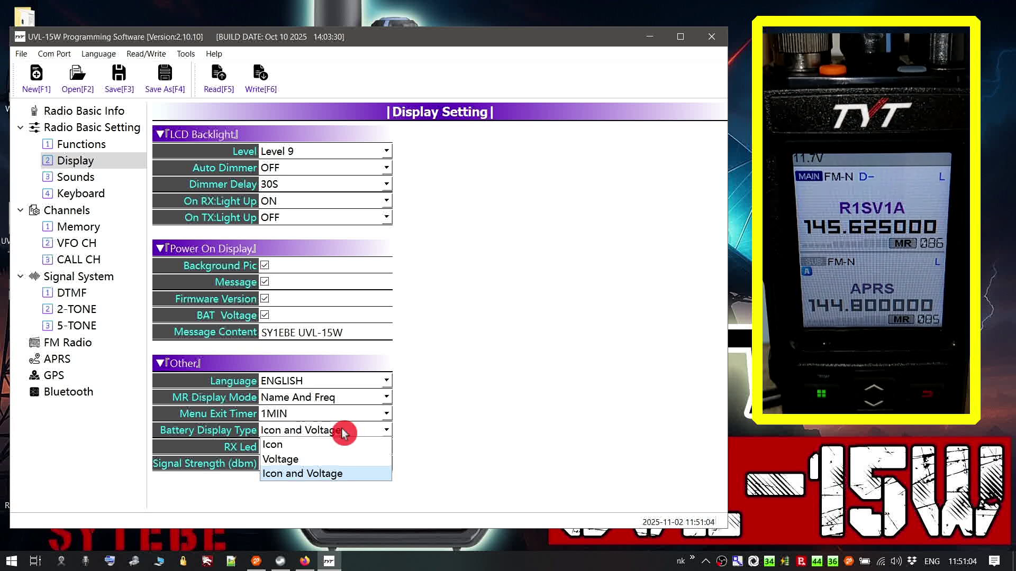
pyautogui.click(429, 432)
# Keep RX LED and signal strength display ON, then go to the Sounds settings
pyautogui.click(320, 446)
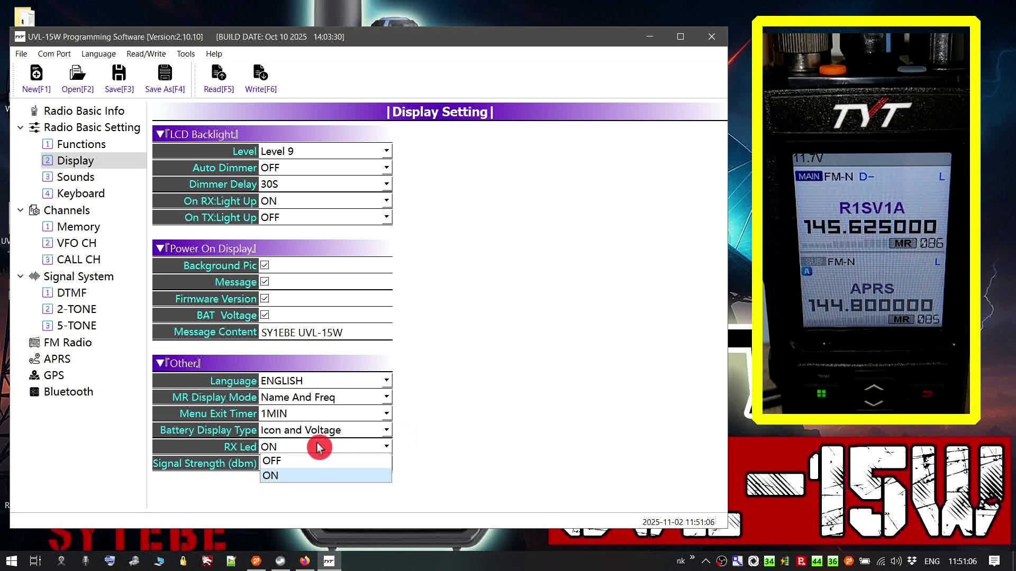
pyautogui.click(332, 465)
pyautogui.click(503, 458)
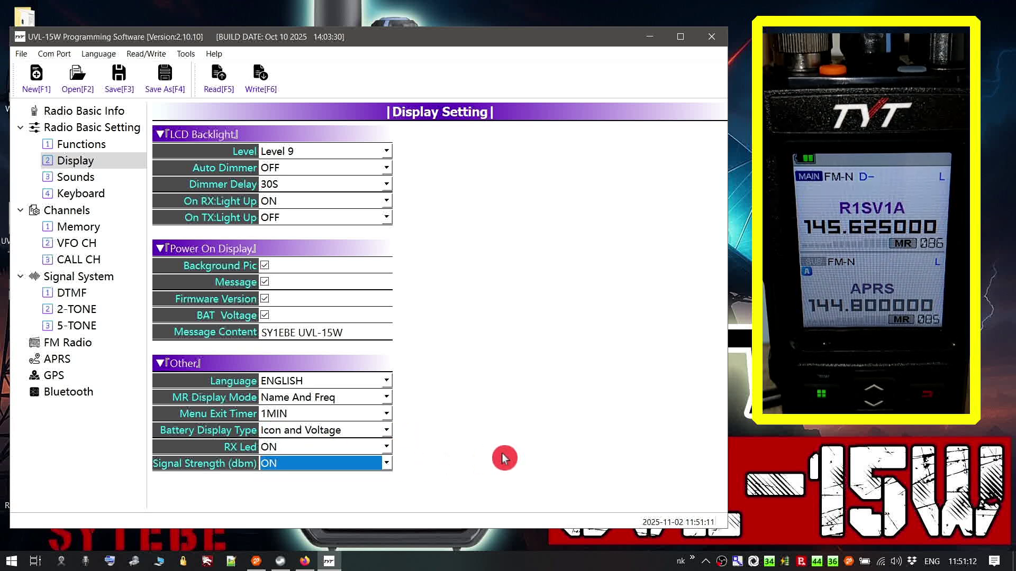
pyautogui.click(84, 185)
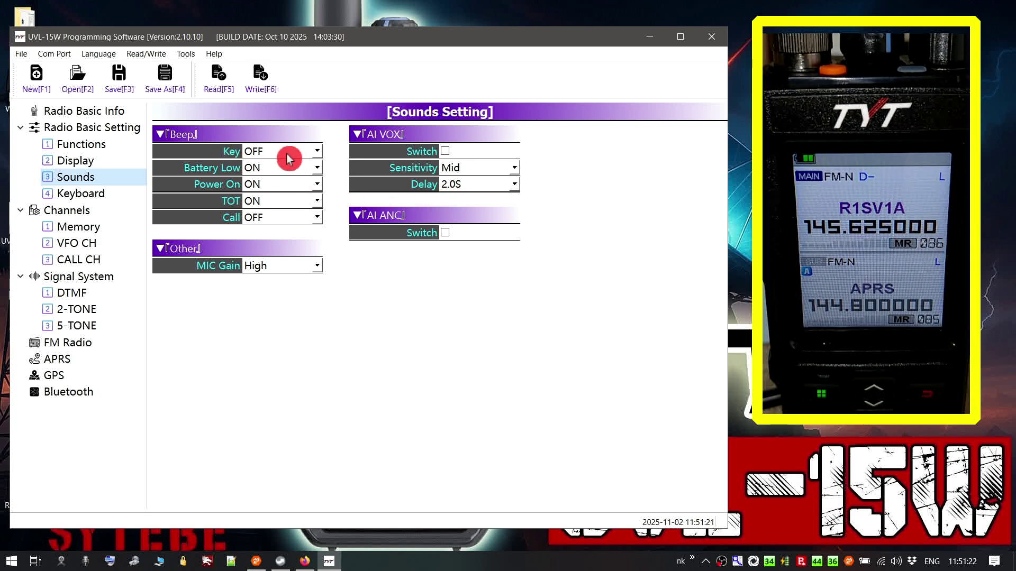
# Keep Call beep OFF and MIC Gain High, then move to the Keyboard settings page
pyautogui.click(269, 218)
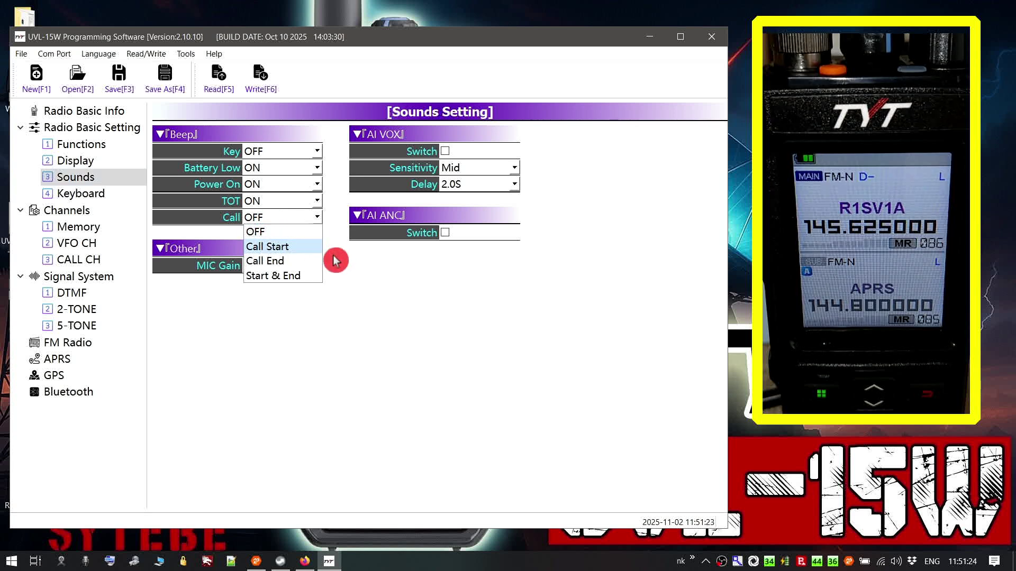
pyautogui.click(267, 232)
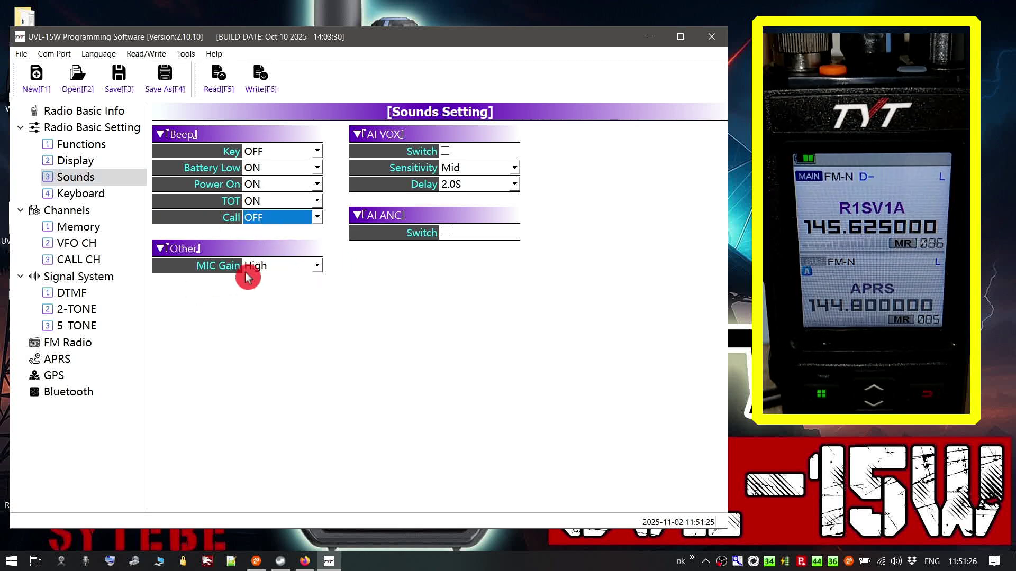
pyautogui.click(301, 266)
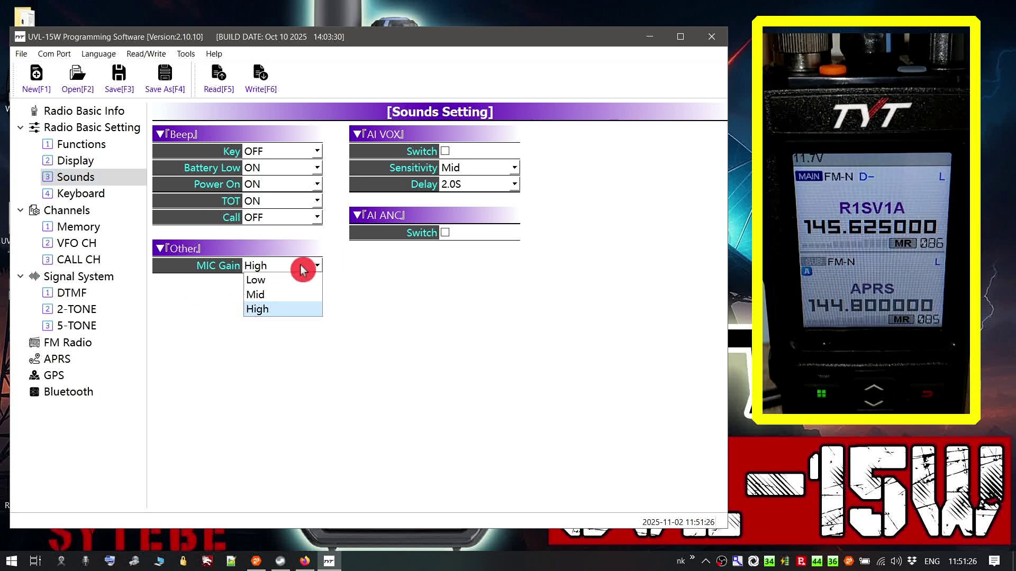
pyautogui.click(289, 309)
pyautogui.click(105, 194)
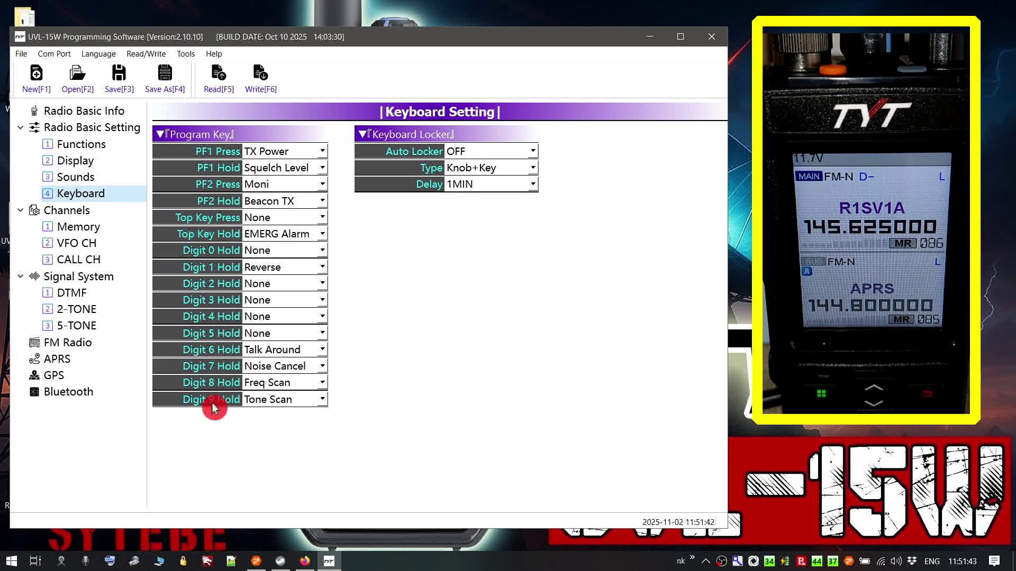
# Review Digit 0 Hold options and leave Top Key Press set to None
pyautogui.click(290, 252)
pyautogui.click(289, 251)
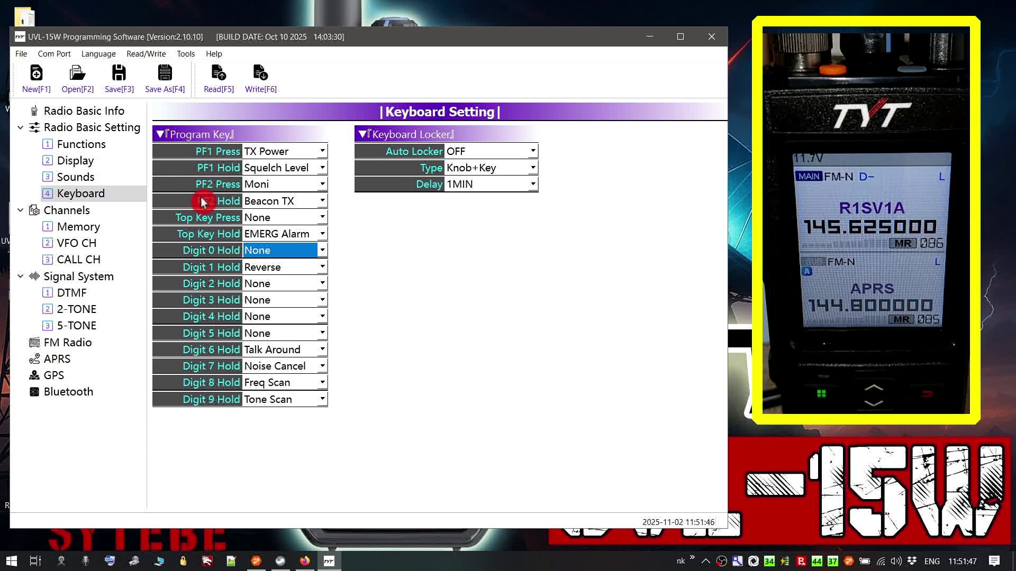
pyautogui.click(260, 218)
pyautogui.click(294, 224)
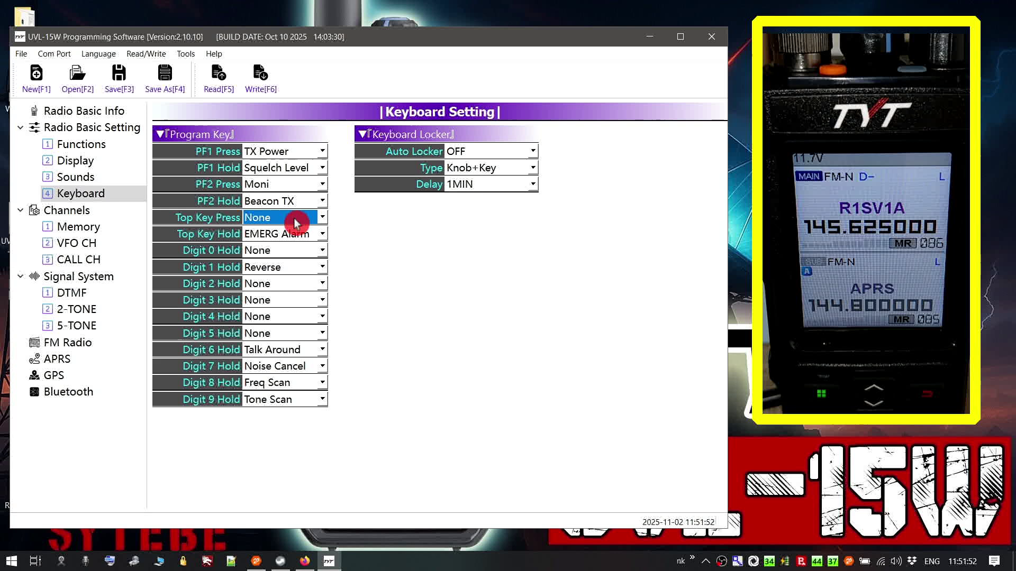
pyautogui.click(294, 218)
pyautogui.click(295, 217)
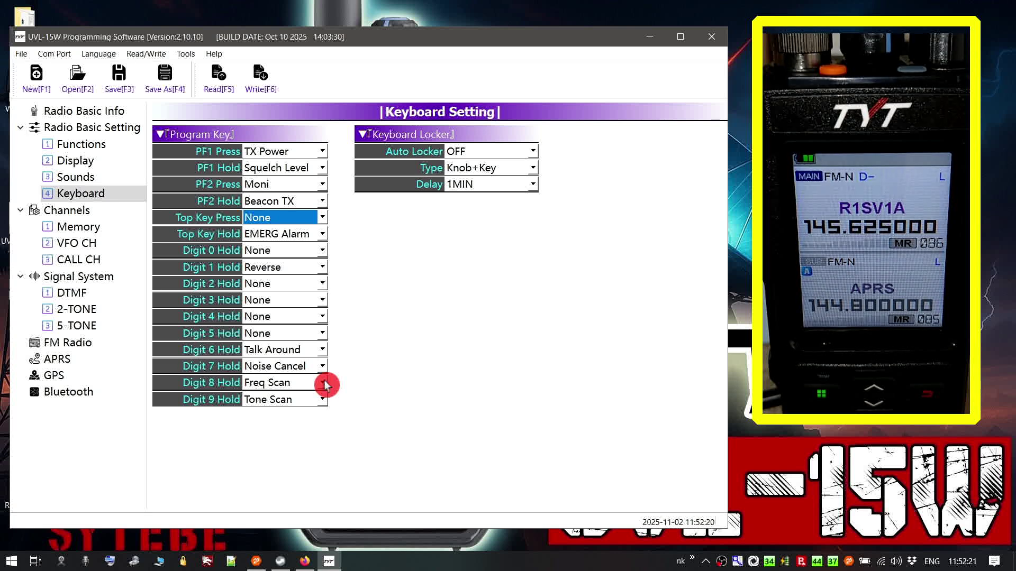
# Browse the Digit 2 Hold function list, leaving it at None
pyautogui.click(304, 284)
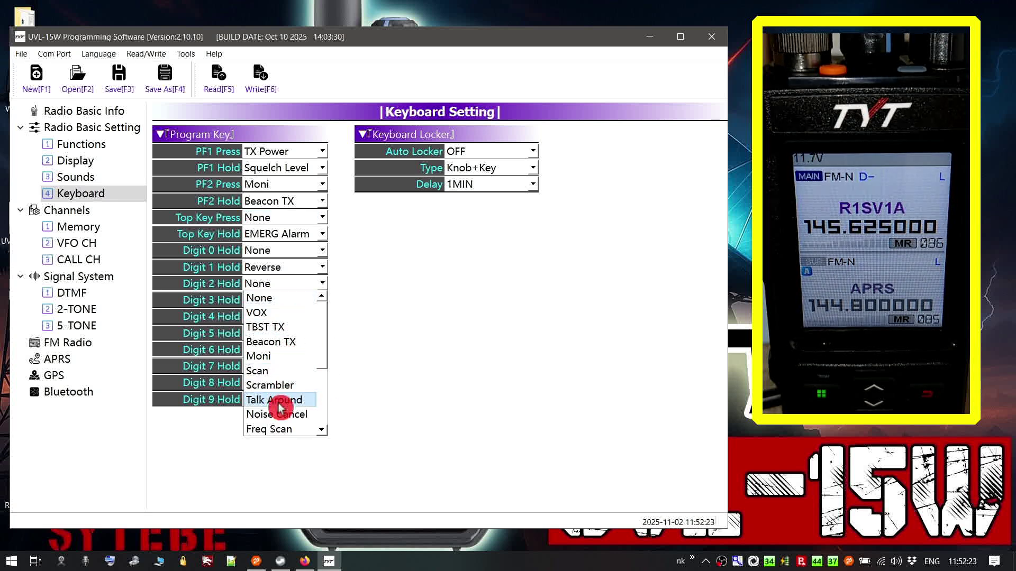
pyautogui.scroll(-3, 285, 408)
pyautogui.scroll(3, 288, 410)
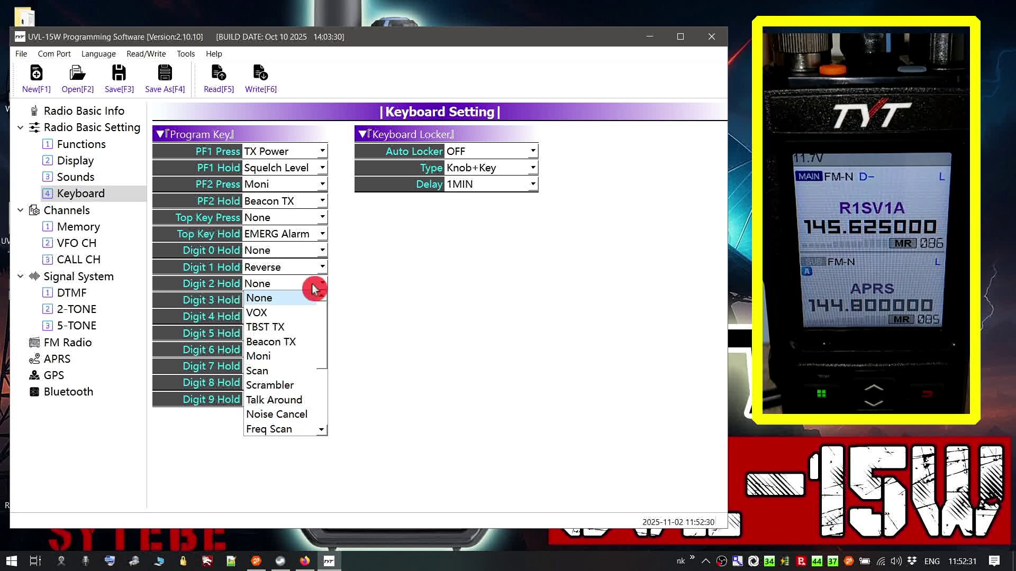
pyautogui.scroll(-1, 286, 356)
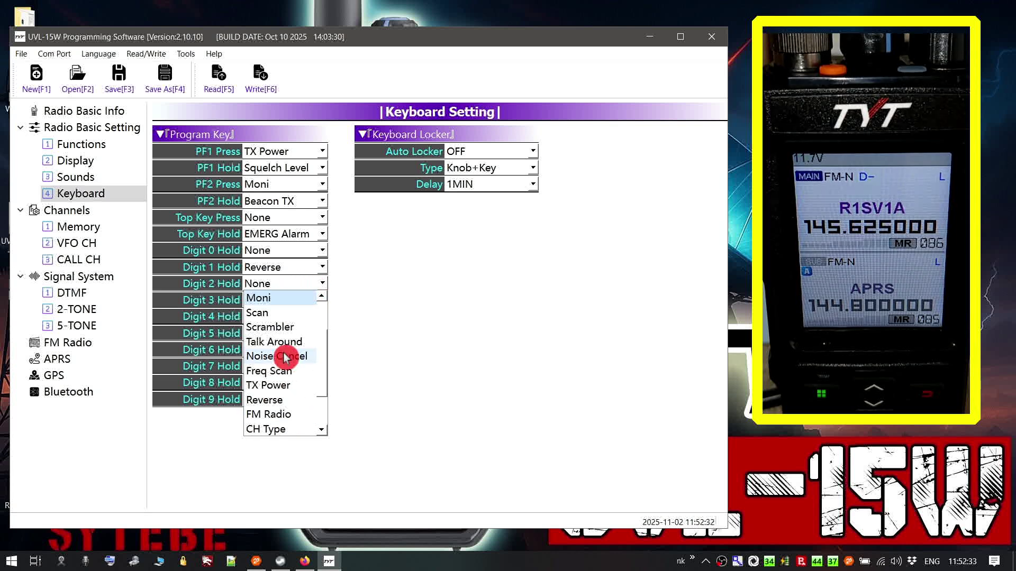
pyautogui.scroll(-1, 286, 358)
pyautogui.scroll(2, 283, 360)
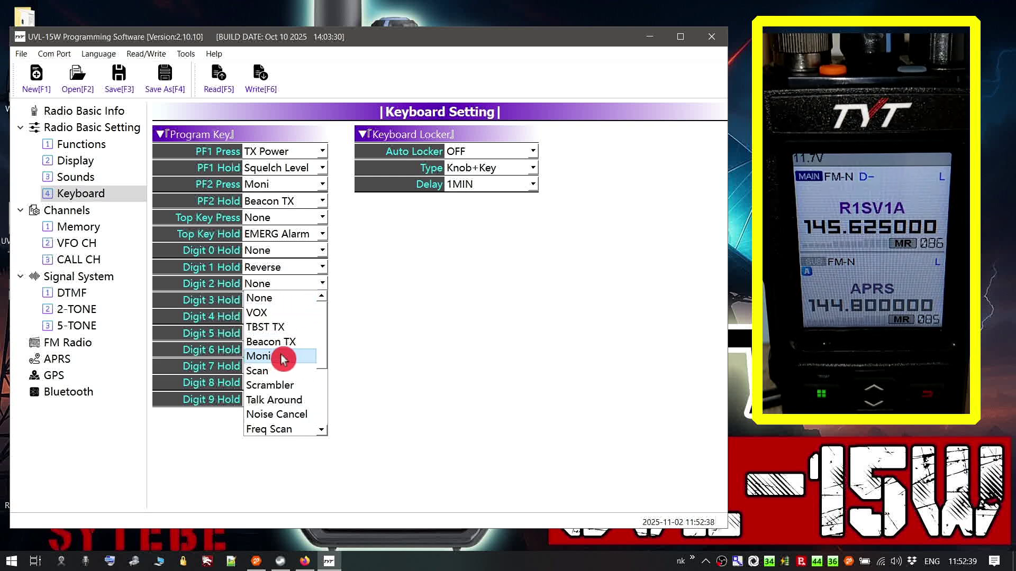
pyautogui.scroll(-3, 283, 359)
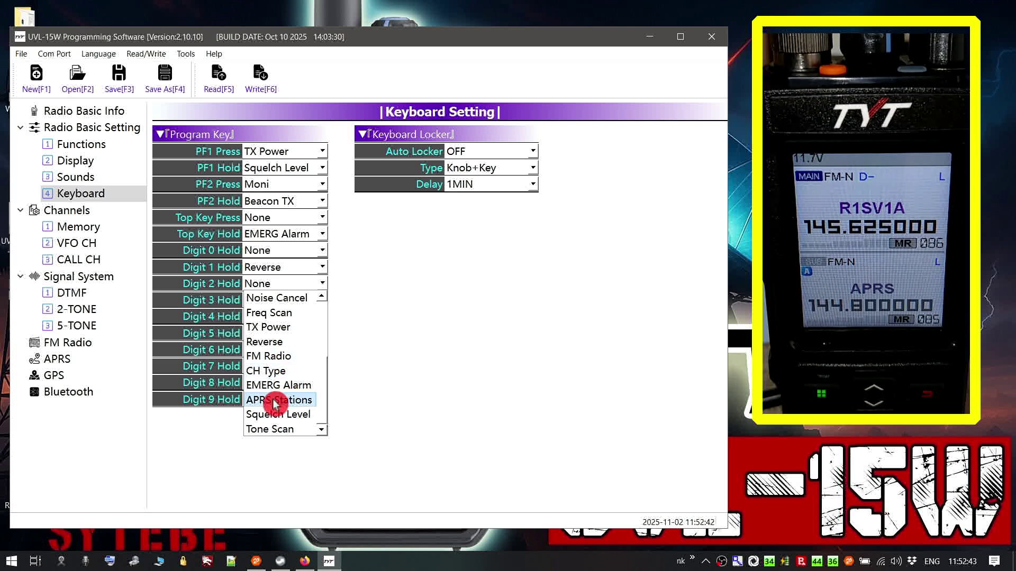
pyautogui.scroll(3, 284, 325)
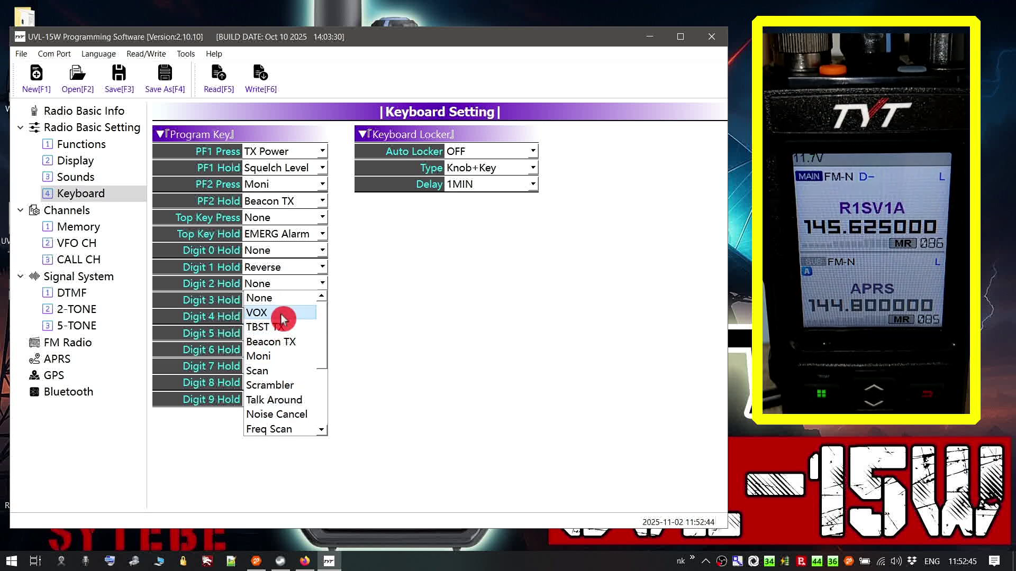
pyautogui.click(282, 302)
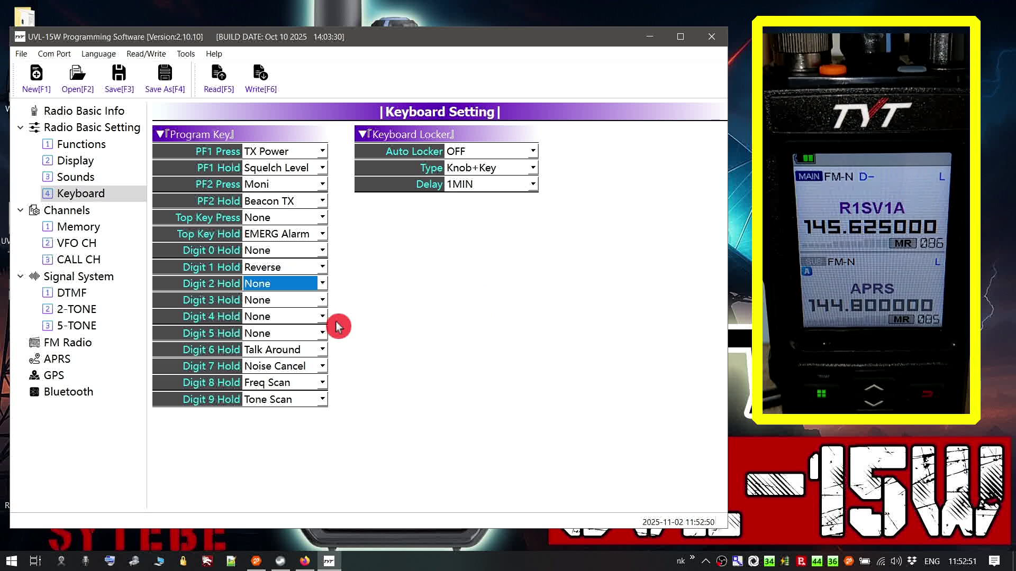
pyautogui.click(484, 154)
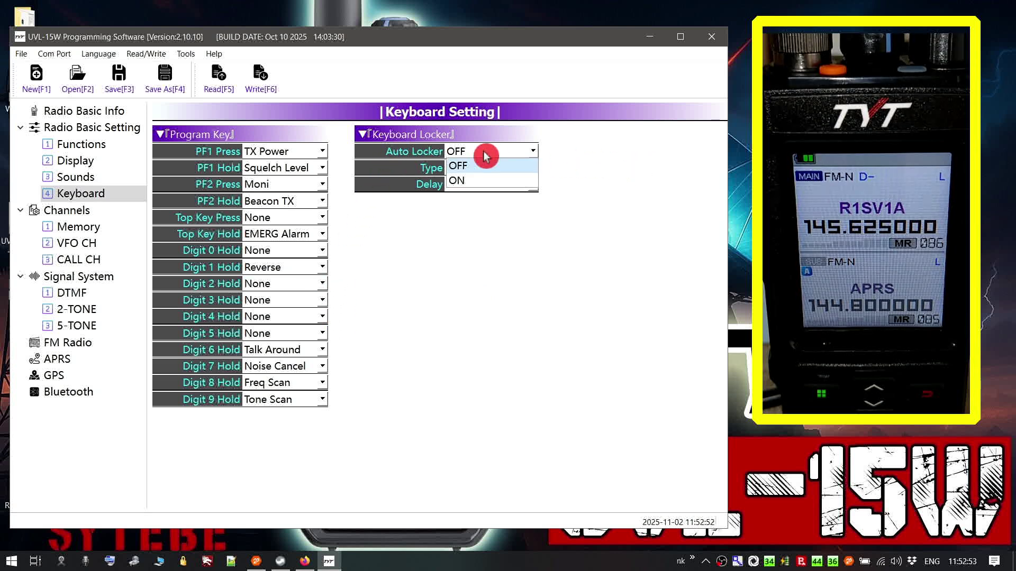
pyautogui.click(484, 154)
pyautogui.click(504, 167)
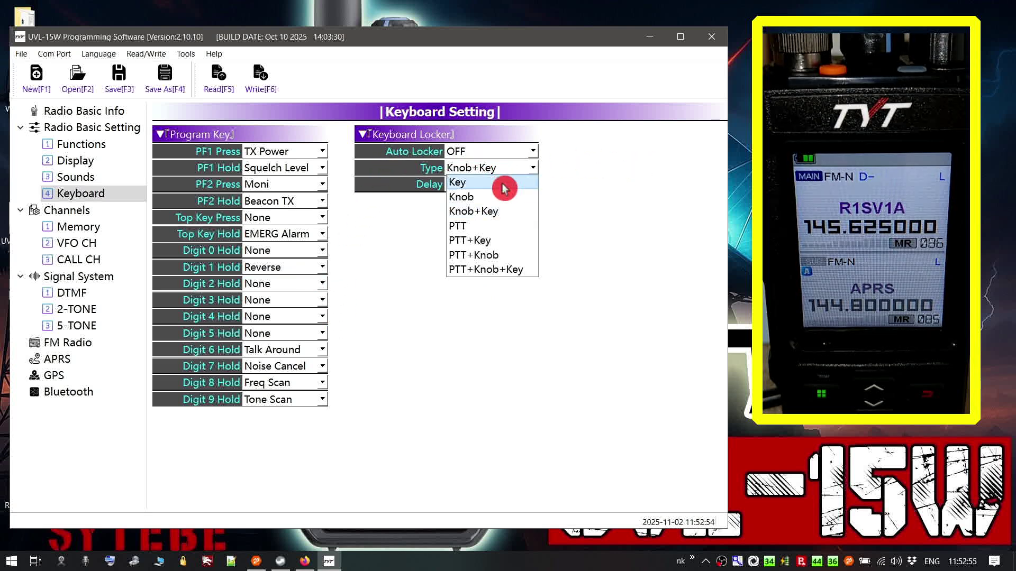
pyautogui.click(497, 212)
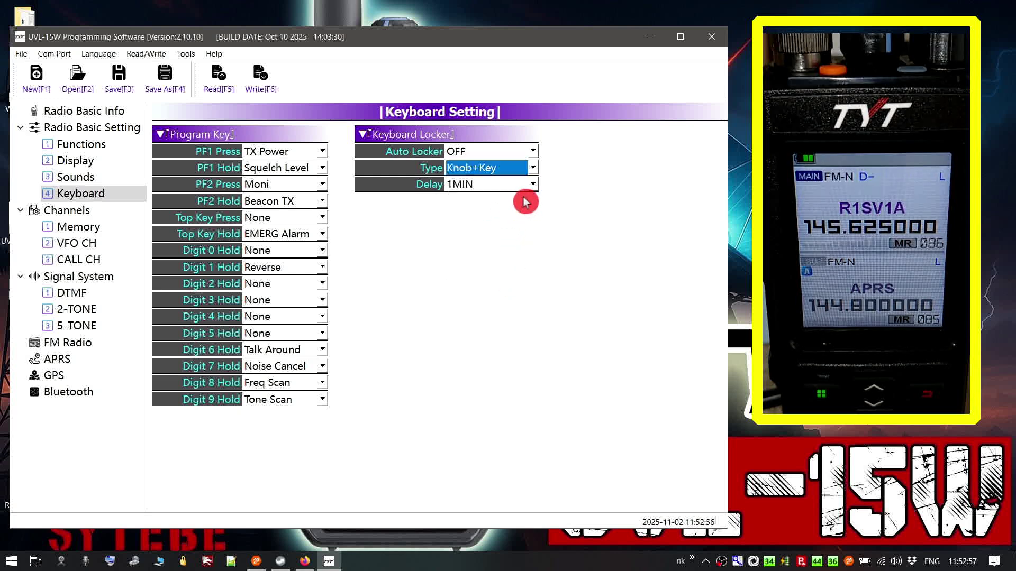
# Show the Memory CH channel table and scroll across its columns
pyautogui.click(82, 211)
pyautogui.click(80, 227)
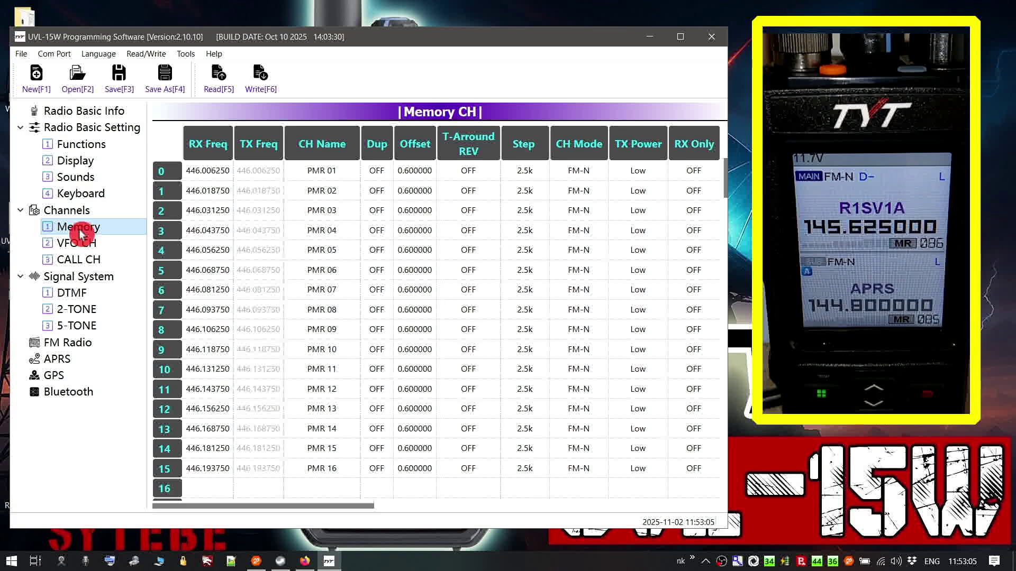
pyautogui.click(274, 507)
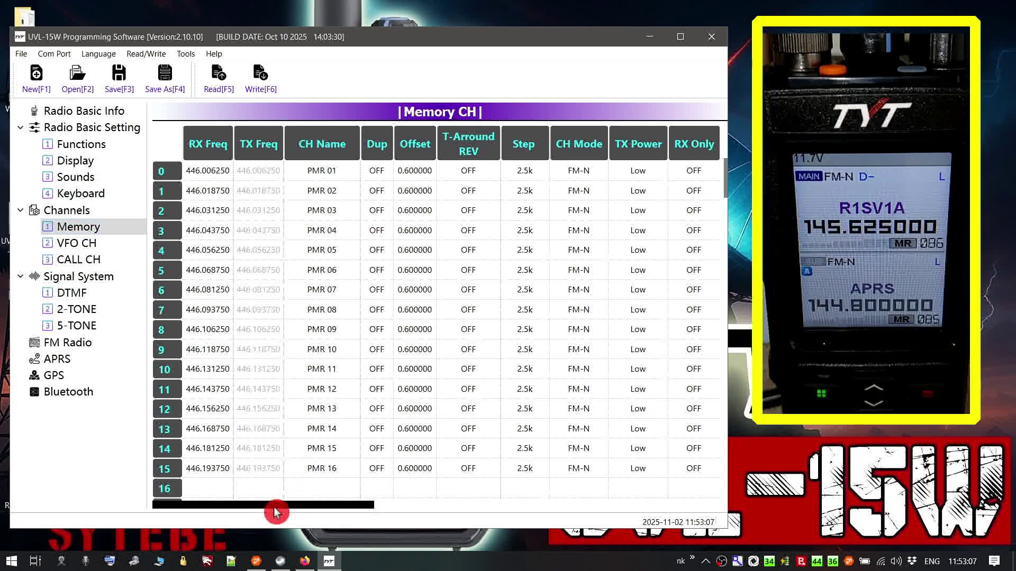
pyautogui.moveTo(274, 512); pyautogui.dragTo(295, 511)
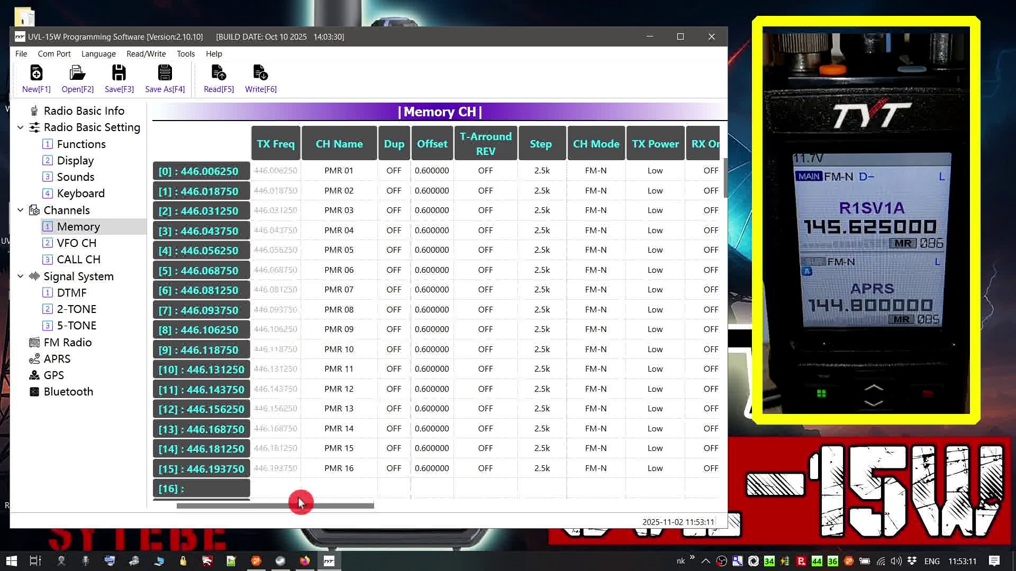
pyautogui.hscroll(-1, 233, 227)
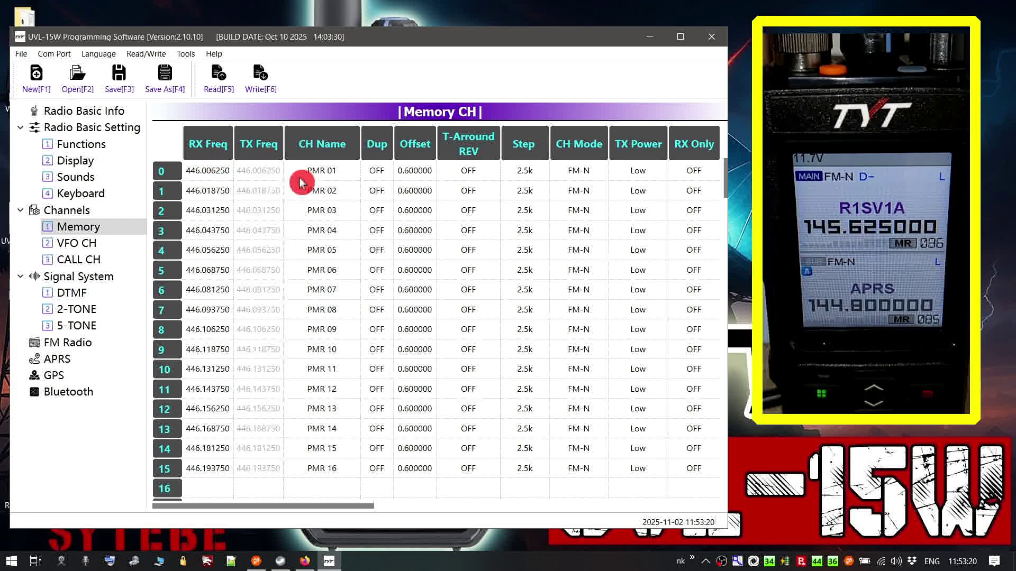
# Set channel 0's duplex to Split and check its TX frequency 446.006250
pyautogui.click(377, 172)
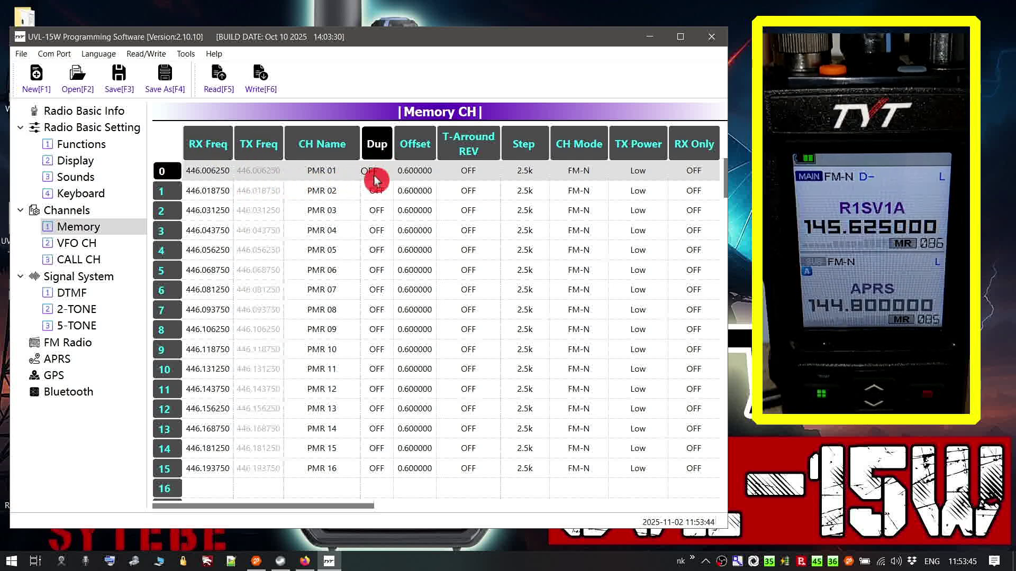
pyautogui.click(374, 180)
pyautogui.click(374, 232)
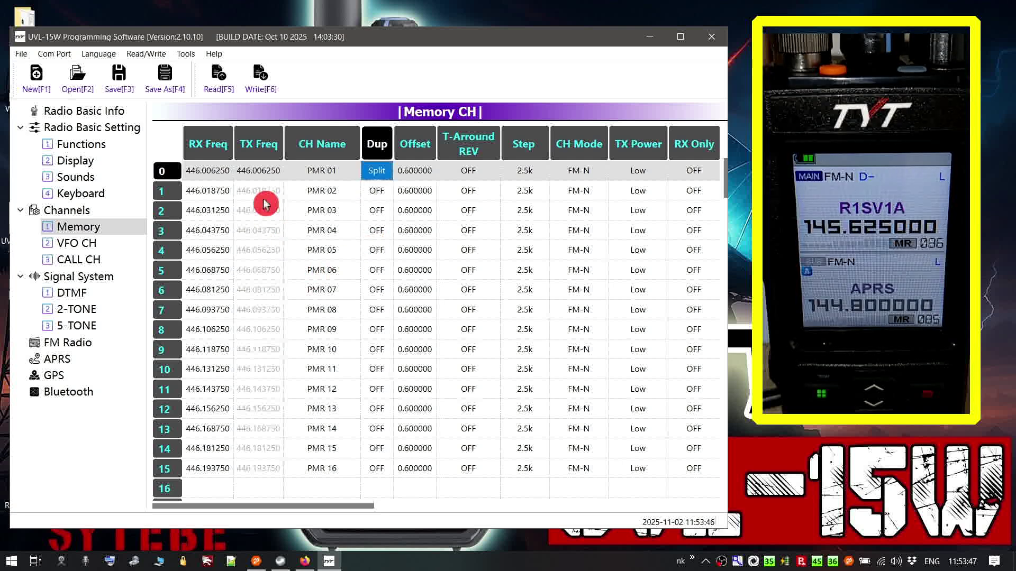
pyautogui.click(265, 170)
pyautogui.click(270, 176)
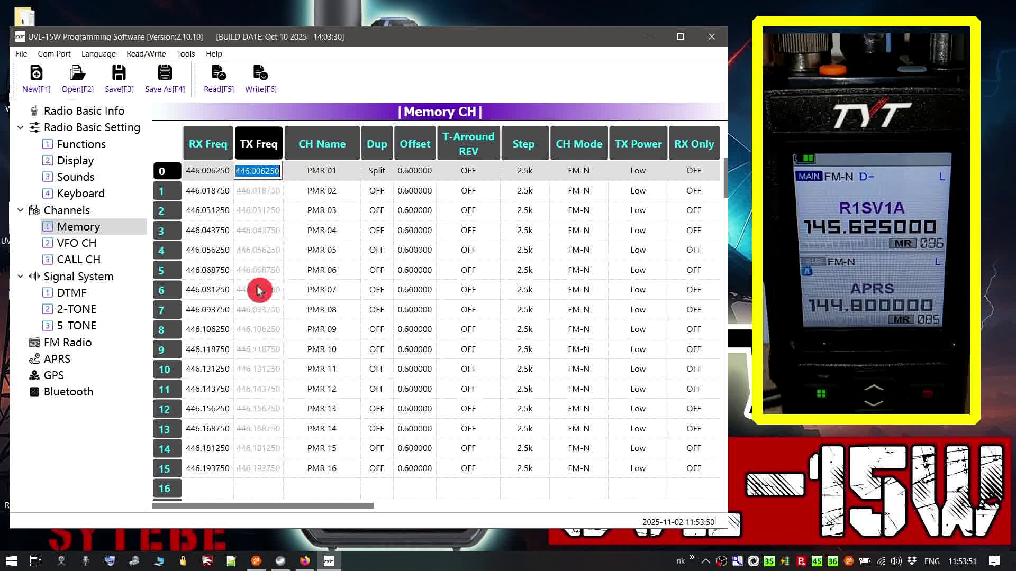
# Try DUP- and DUP+ for channel 0's duplex, then return it to OFF
pyautogui.click(377, 171)
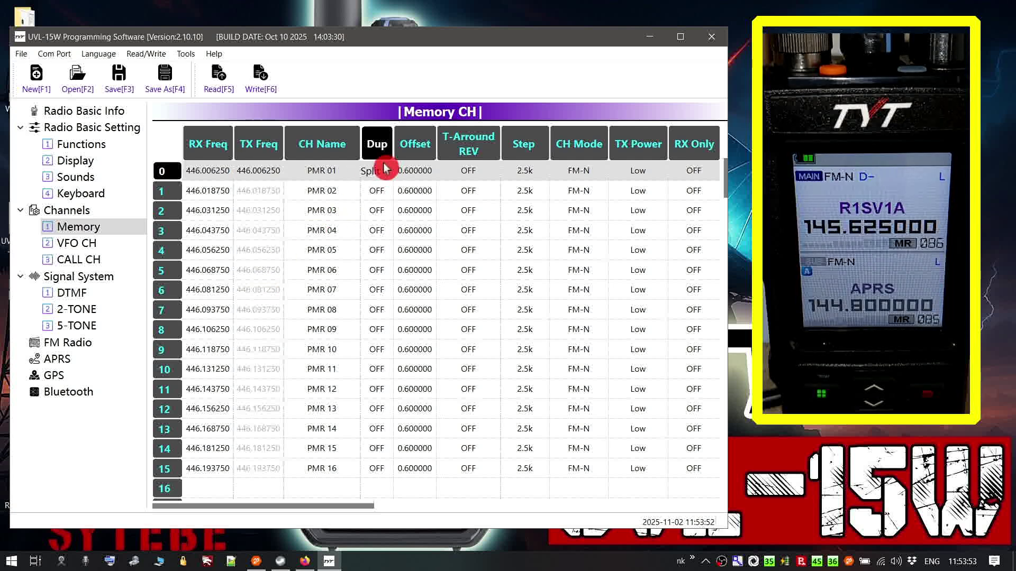
pyautogui.click(379, 212)
pyautogui.scroll(1, 373, 173)
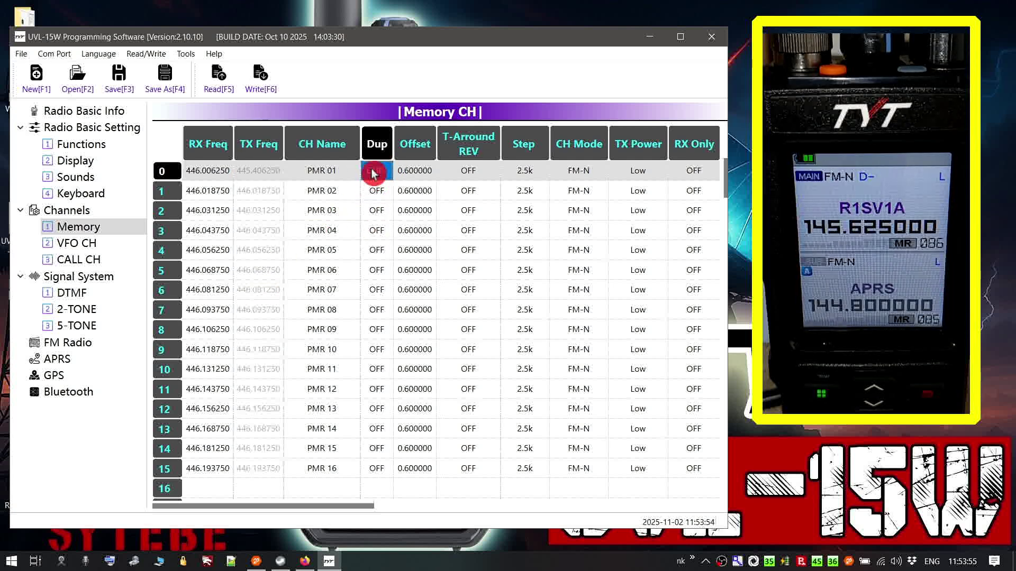
pyautogui.click(376, 177)
pyautogui.click(377, 201)
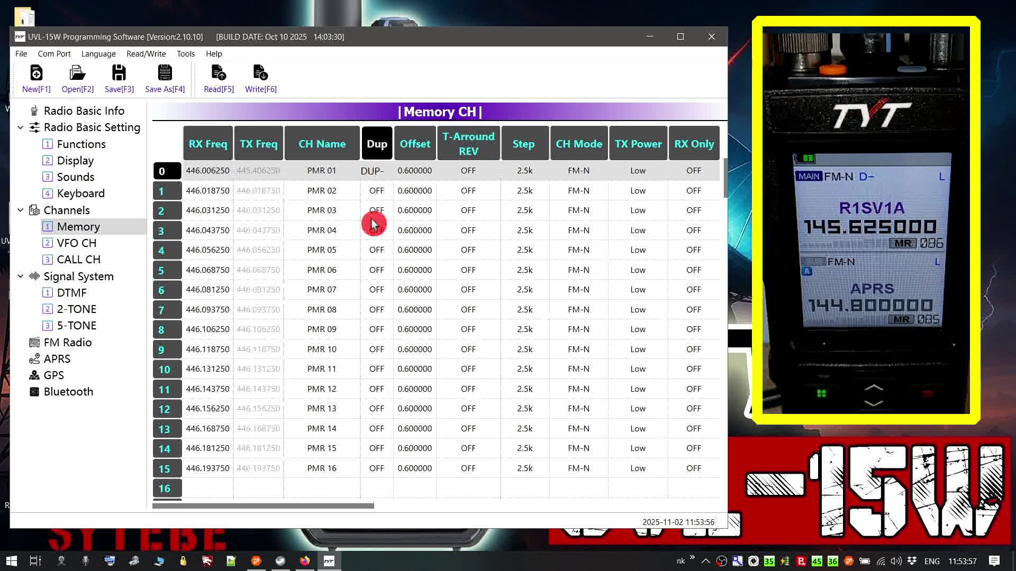
pyautogui.click(419, 173)
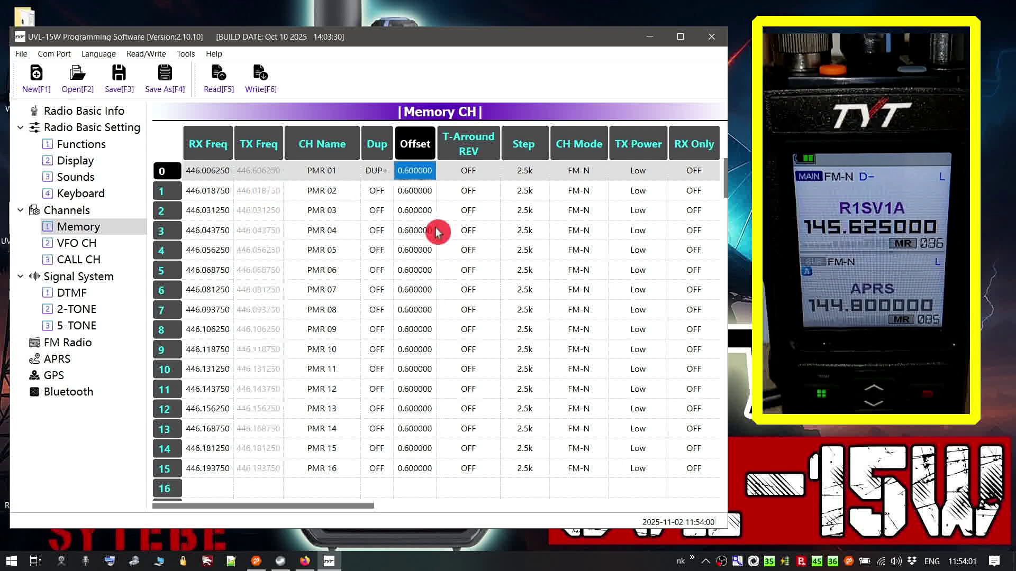
pyautogui.click(383, 175)
pyautogui.click(382, 178)
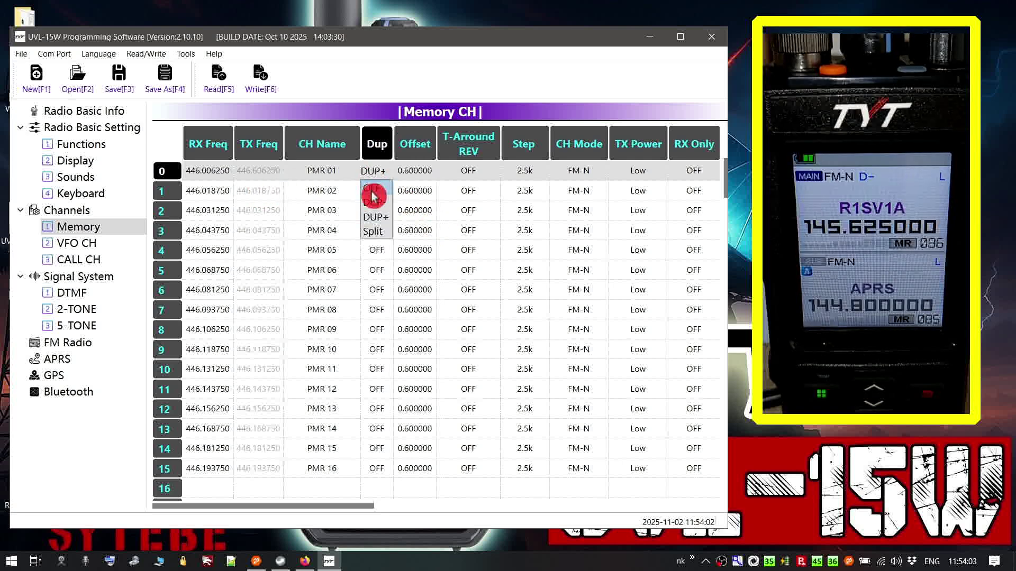
pyautogui.click(373, 200)
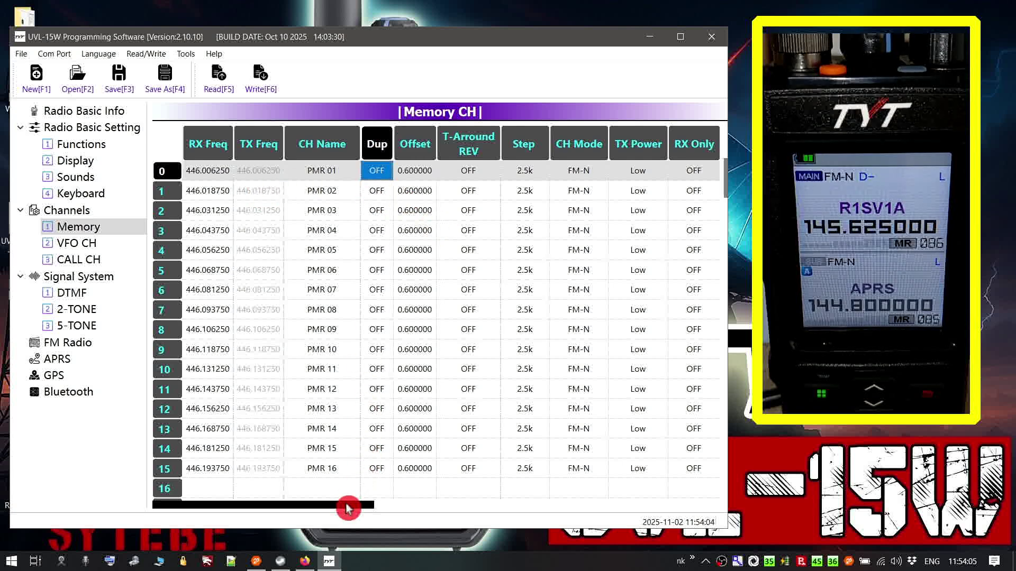
pyautogui.moveTo(347, 505); pyautogui.dragTo(447, 501)
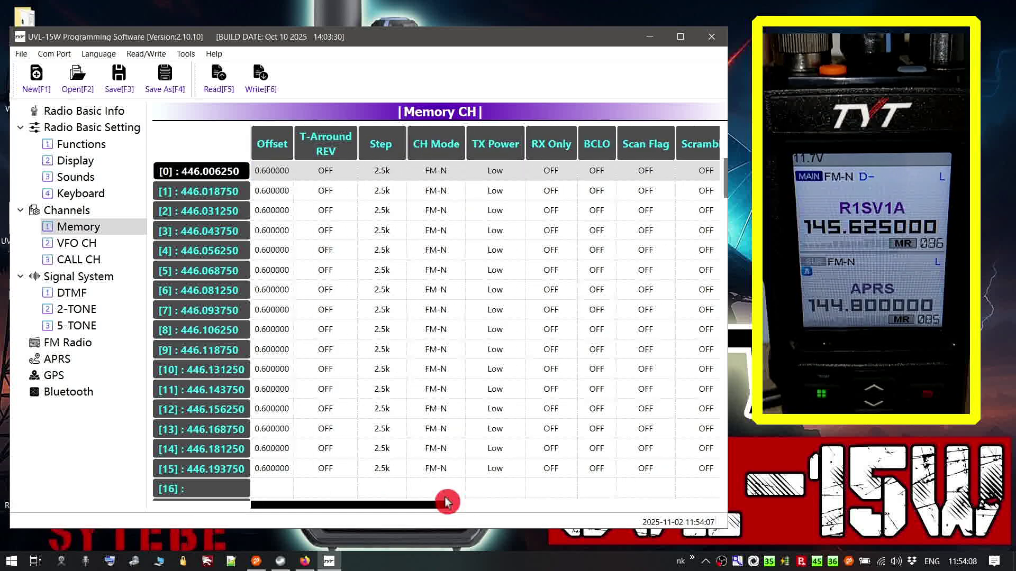
pyautogui.click(341, 168)
pyautogui.click(336, 171)
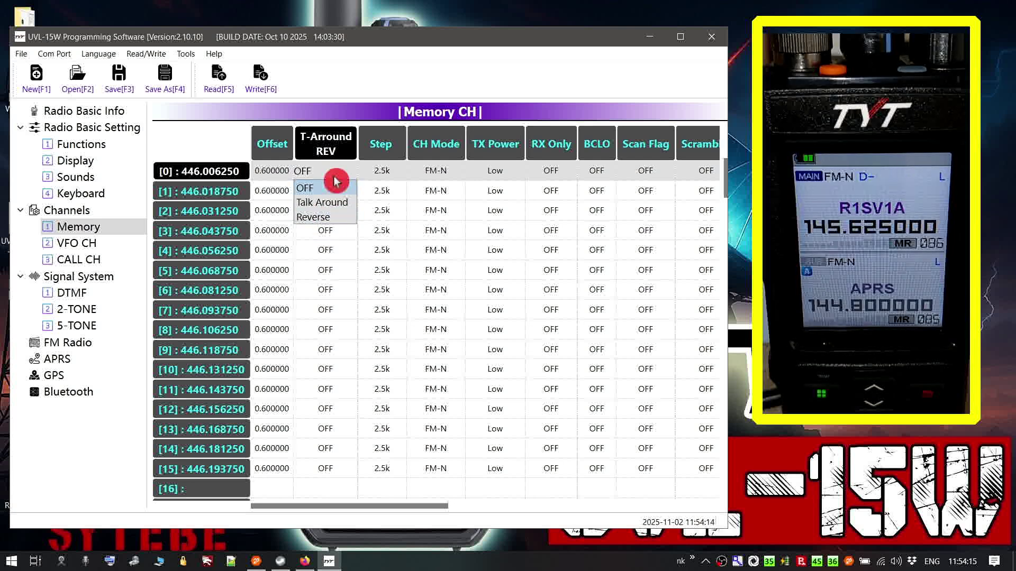
pyautogui.click(335, 178)
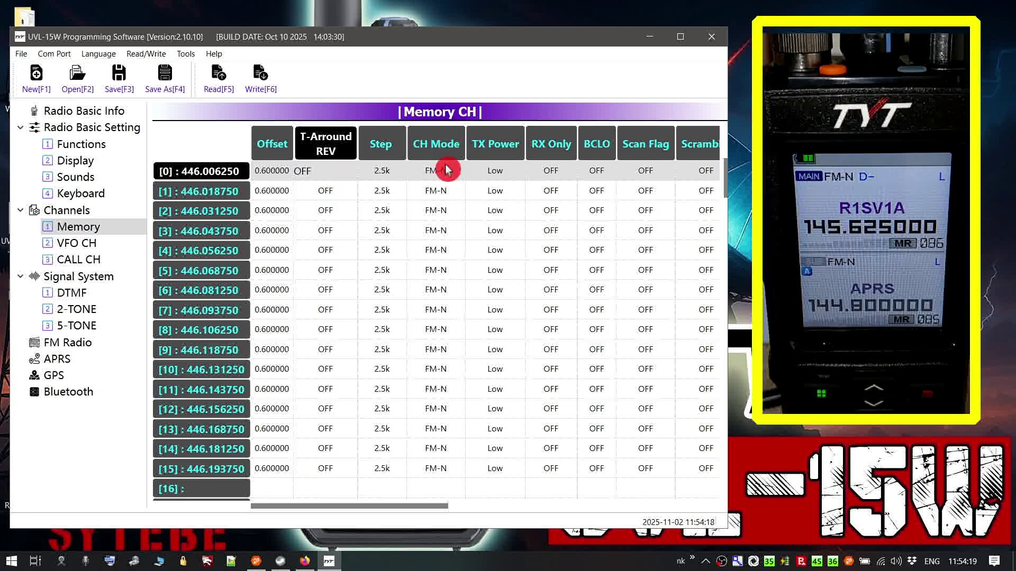
pyautogui.click(497, 172)
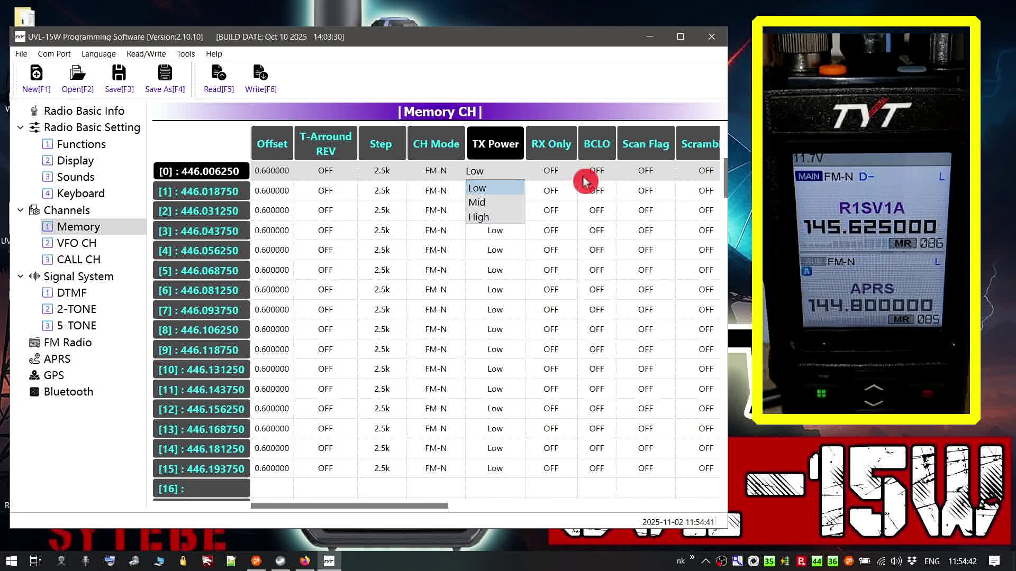
pyautogui.click(555, 172)
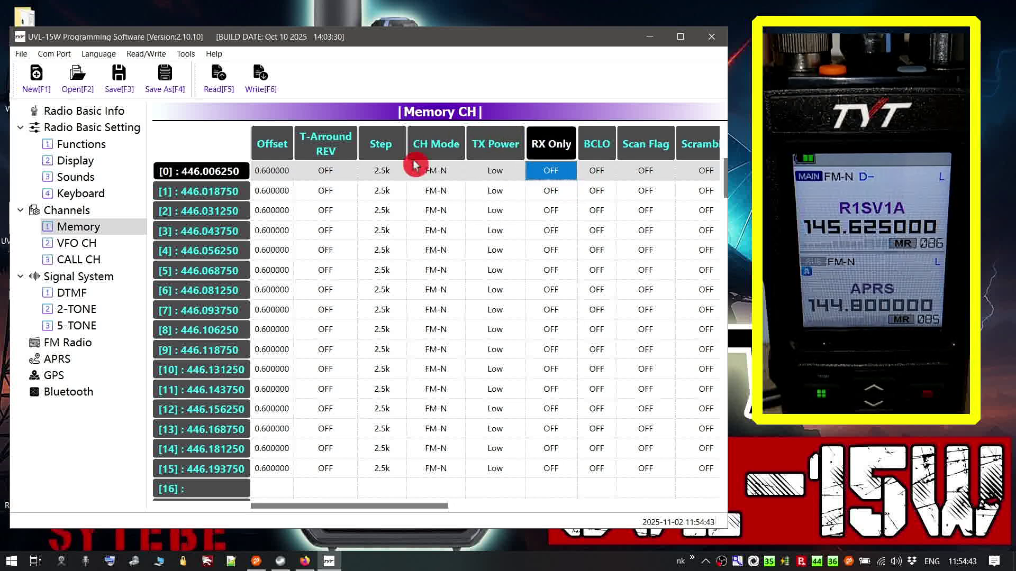
pyautogui.click(565, 174)
pyautogui.click(565, 173)
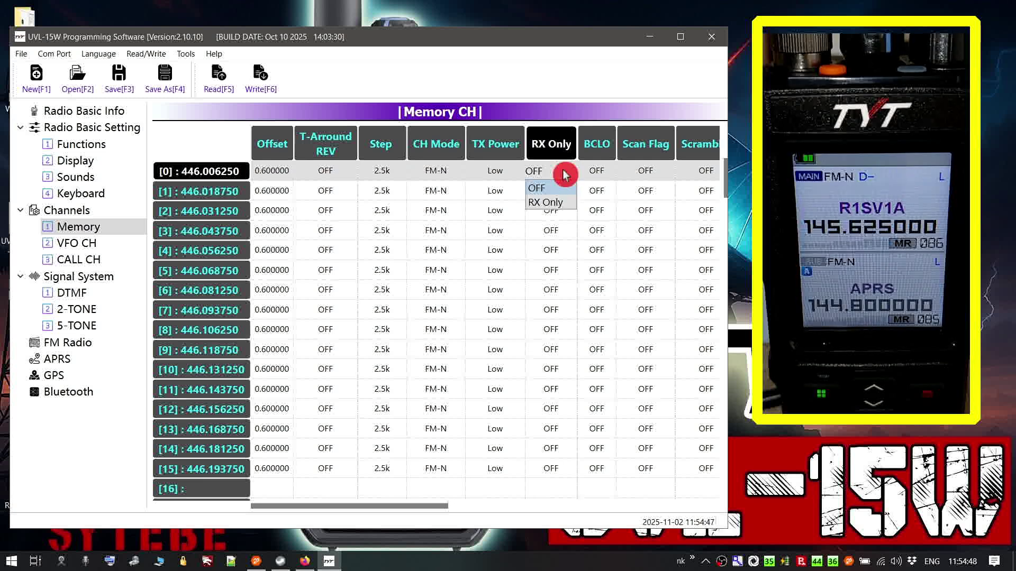
pyautogui.click(556, 204)
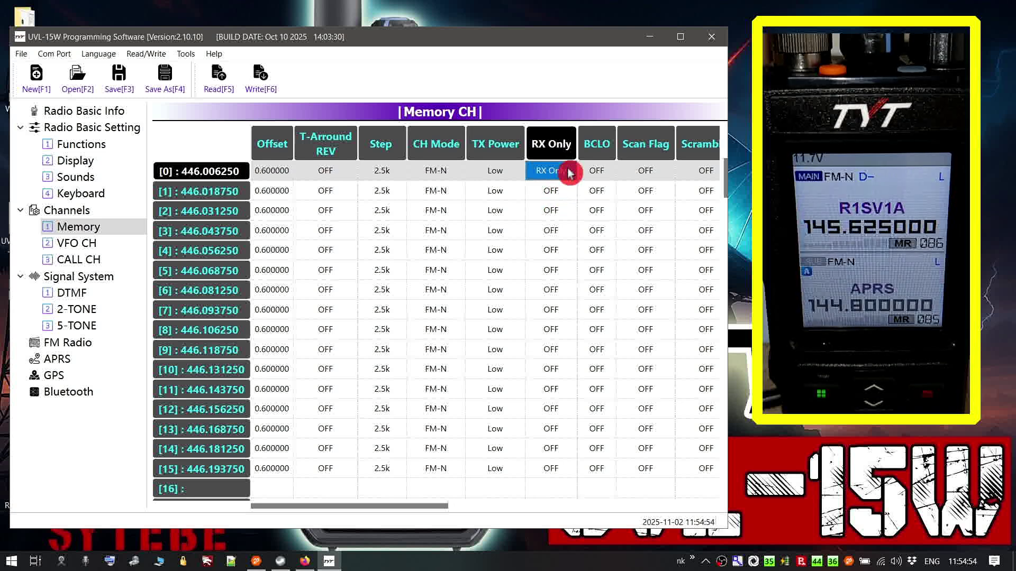
pyautogui.click(567, 170)
pyautogui.click(555, 192)
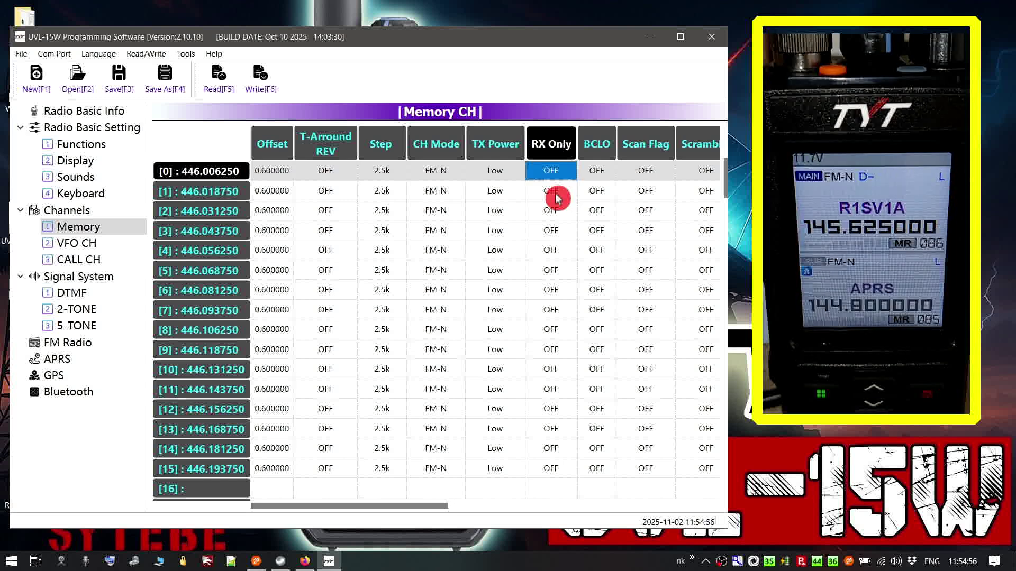
# Leave channel 0's Scan Flag and Scrambler both at OFF
pyautogui.click(595, 171)
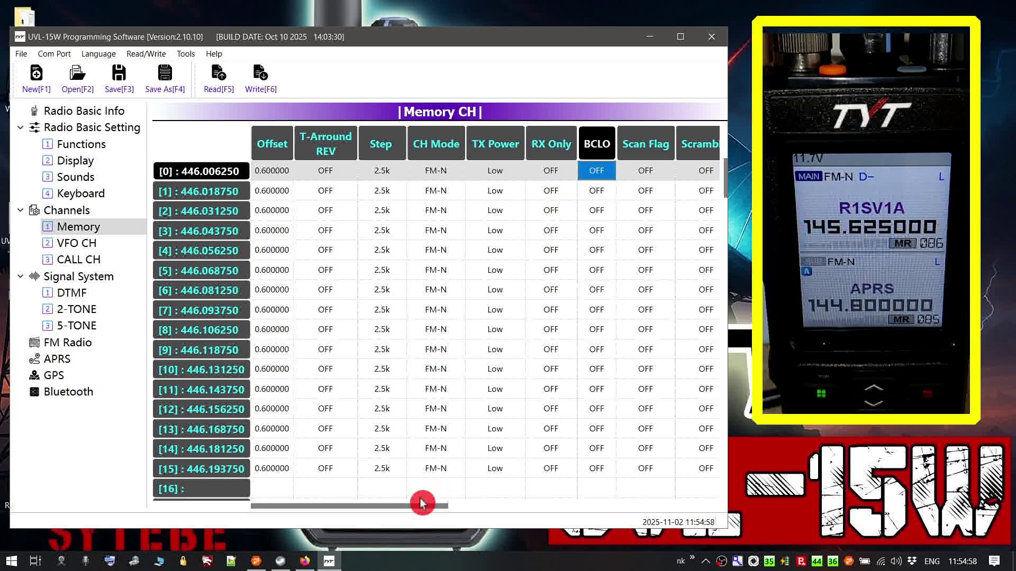
pyautogui.moveTo(422, 509); pyautogui.dragTo(523, 517)
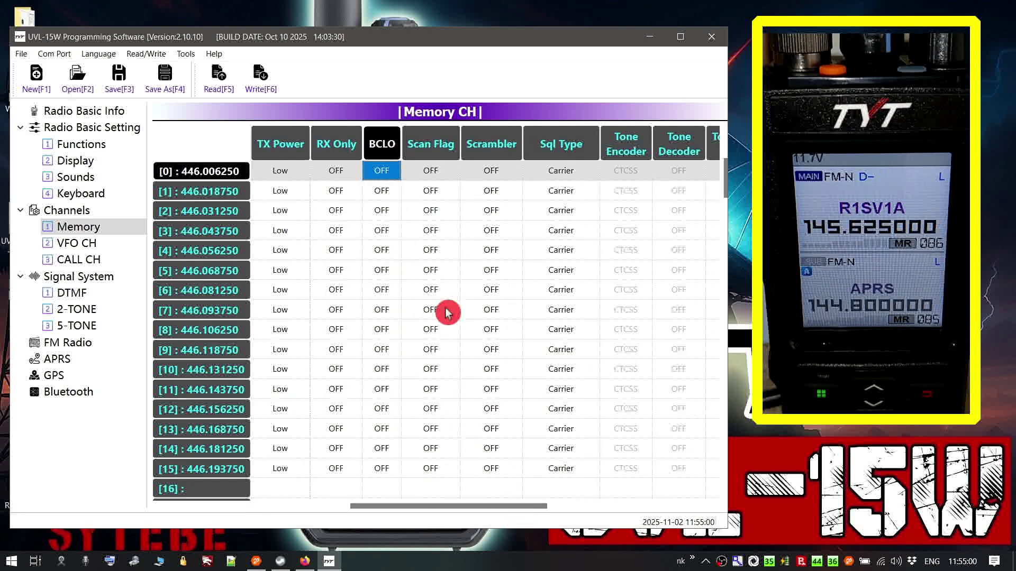
pyautogui.click(441, 177)
pyautogui.click(440, 176)
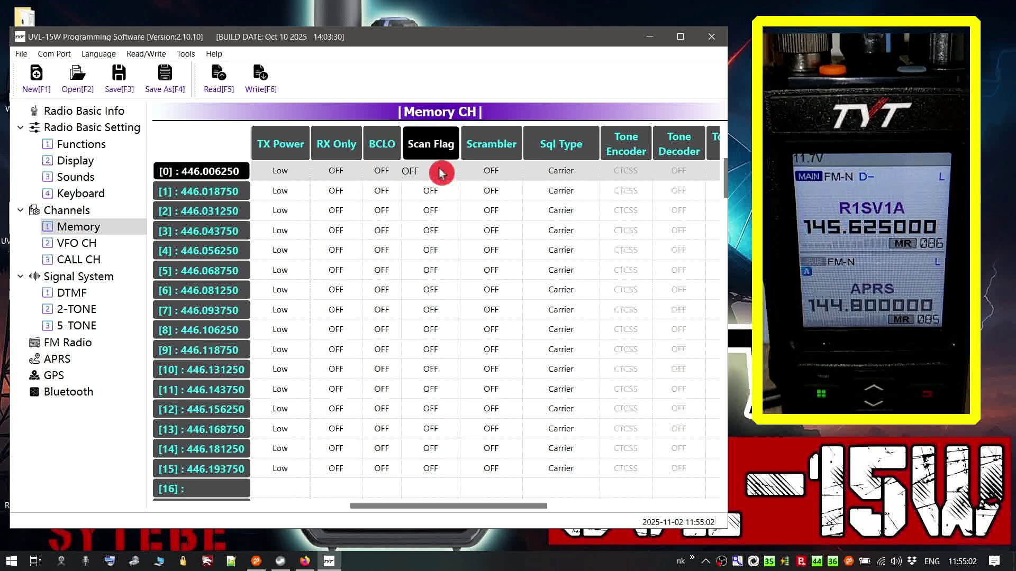
pyautogui.click(440, 173)
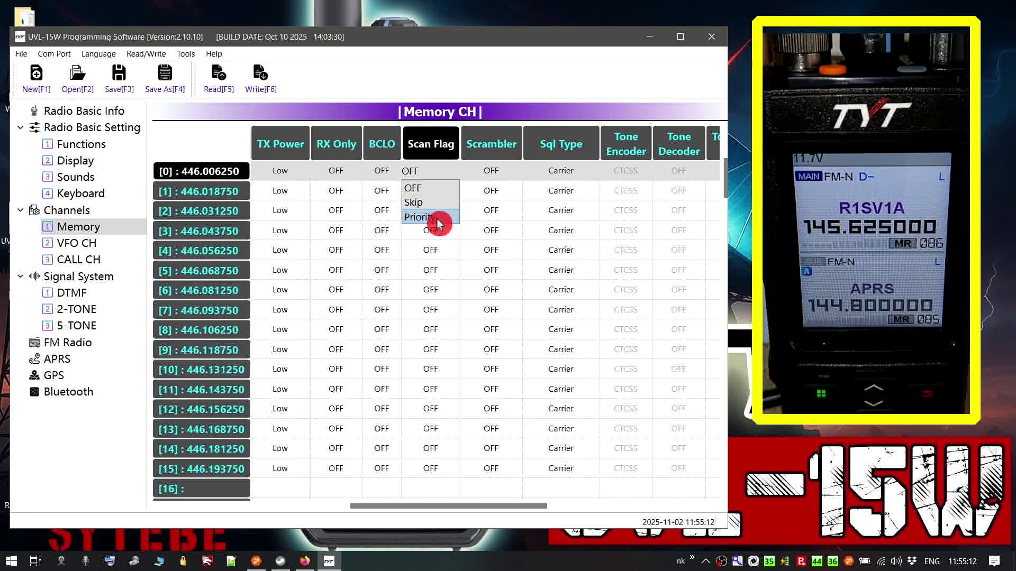
pyautogui.click(442, 189)
pyautogui.click(518, 176)
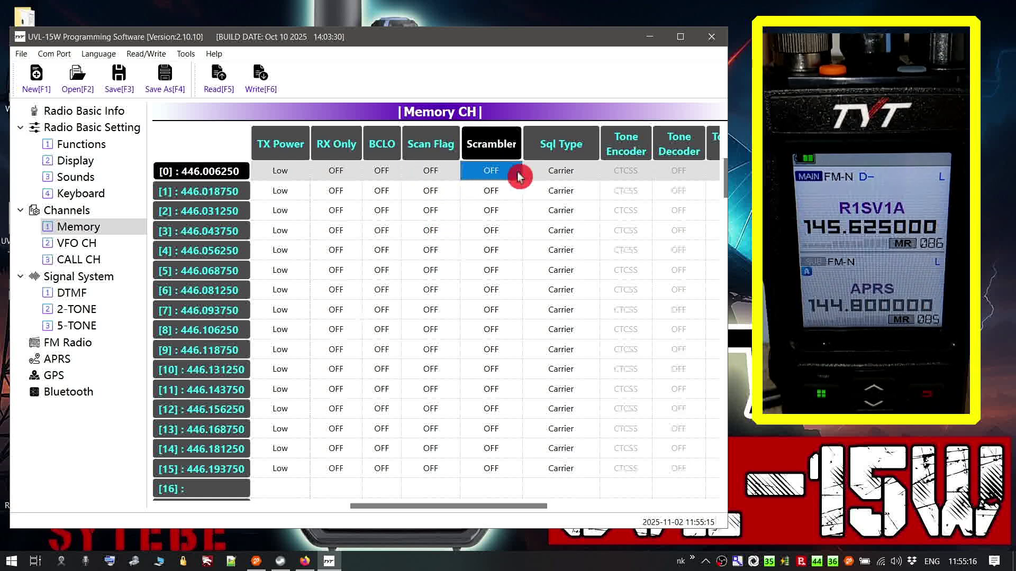
pyautogui.click(490, 171)
pyautogui.click(491, 171)
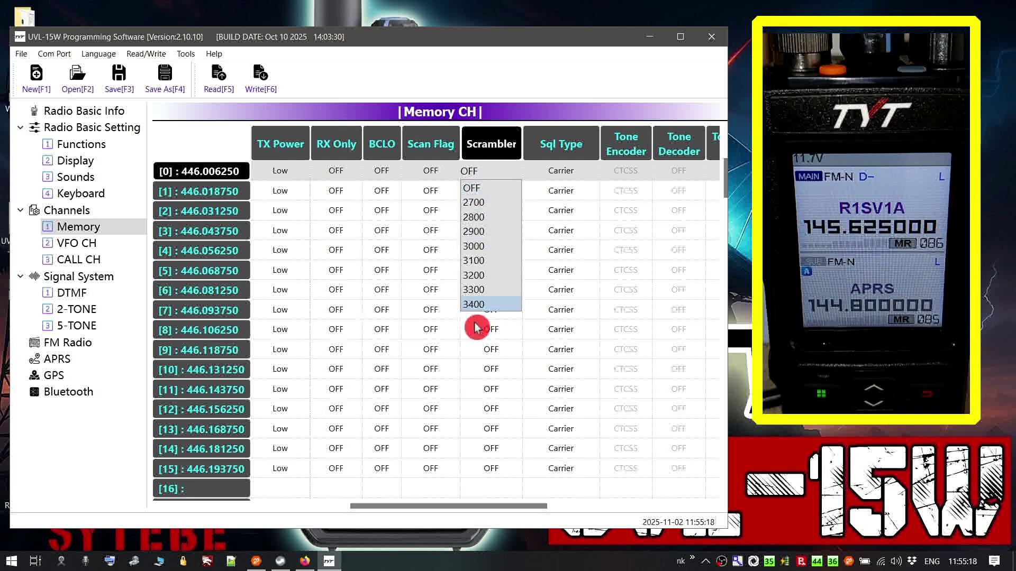
pyautogui.click(491, 191)
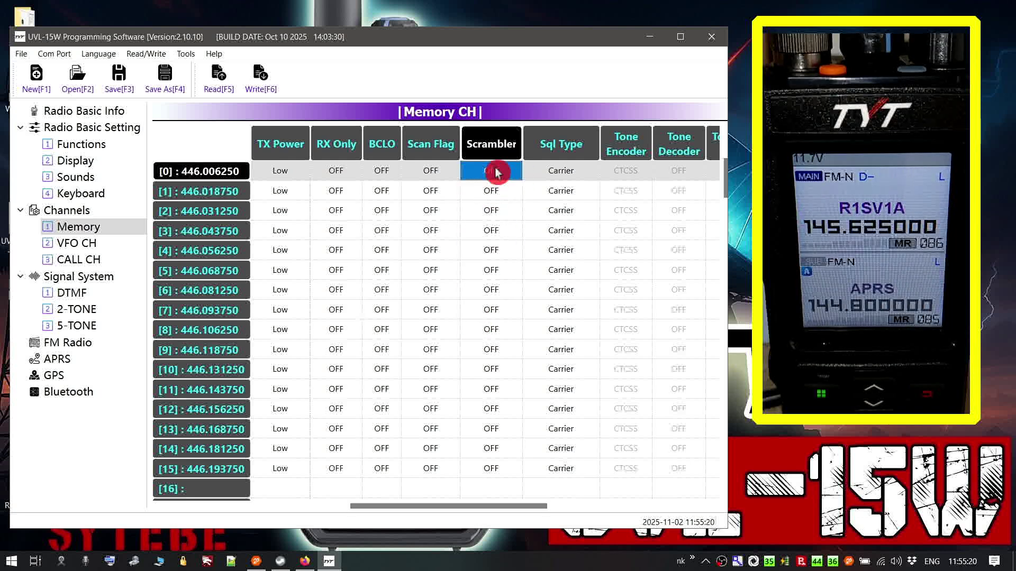
# Set channel 0's Sql Type to TONE, showing its CTCSS 67.0 tone encoder
pyautogui.click(560, 171)
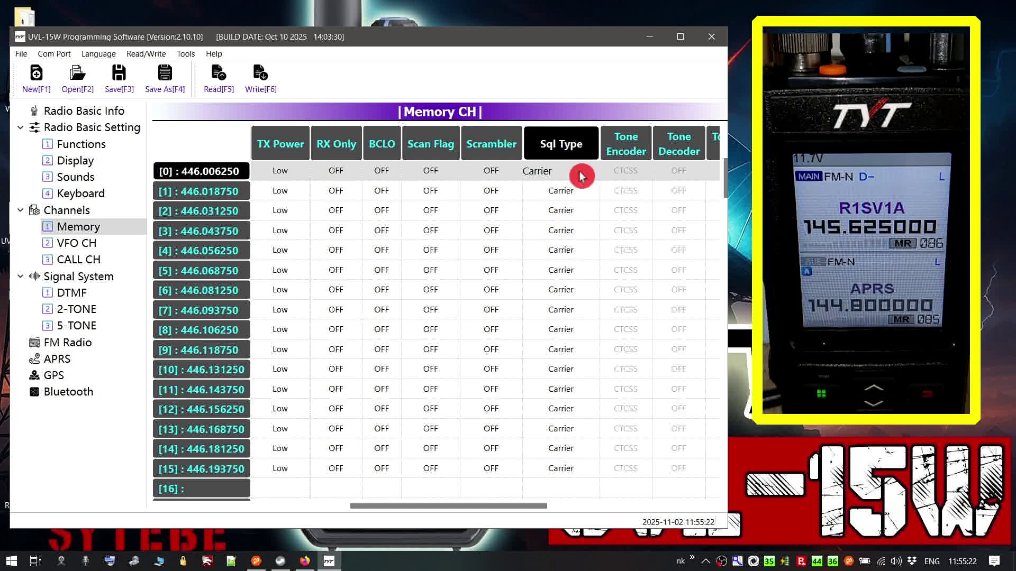
pyautogui.click(559, 171)
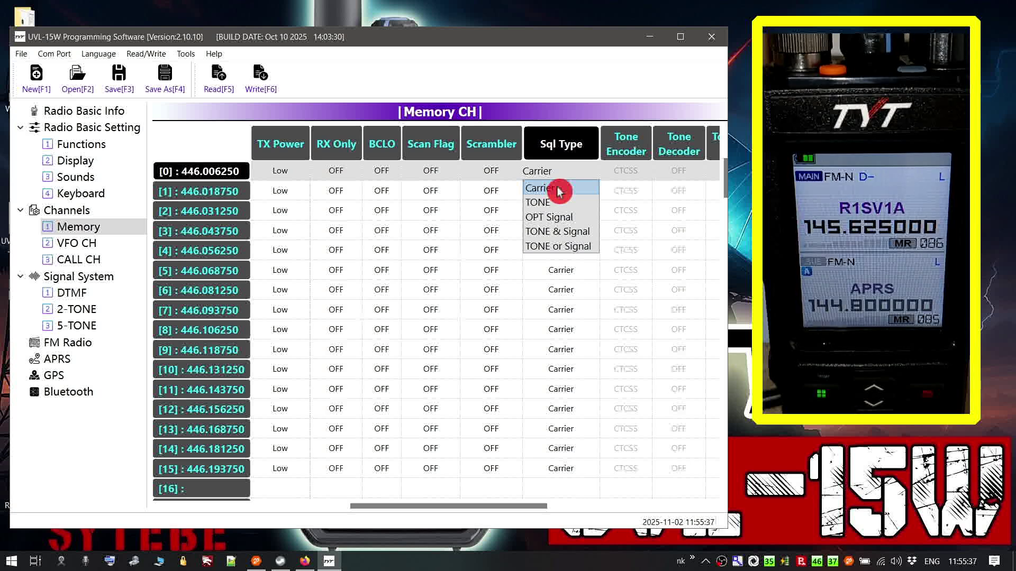
pyautogui.click(558, 204)
pyautogui.click(625, 178)
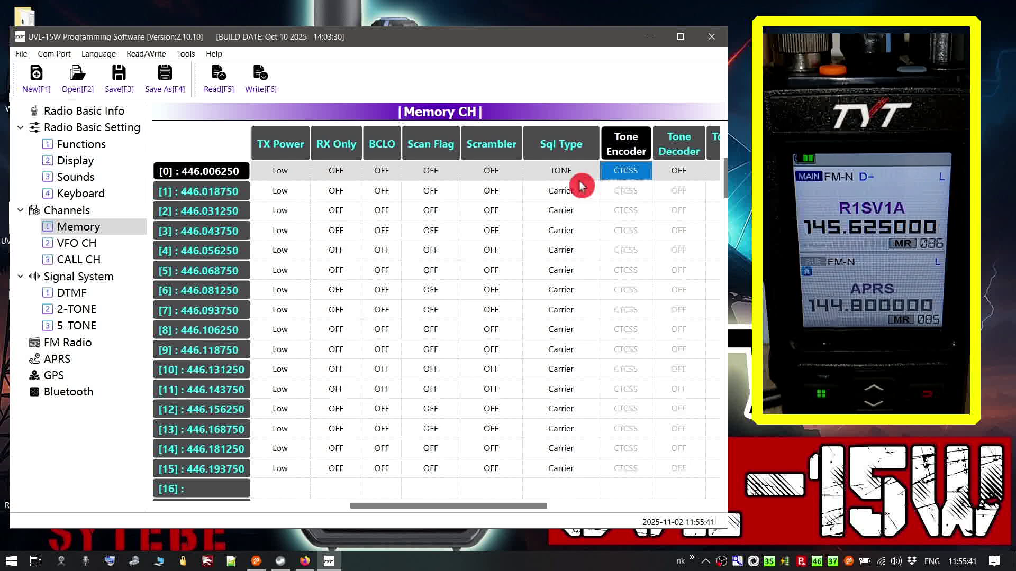
pyautogui.moveTo(516, 506); pyautogui.dragTo(640, 505)
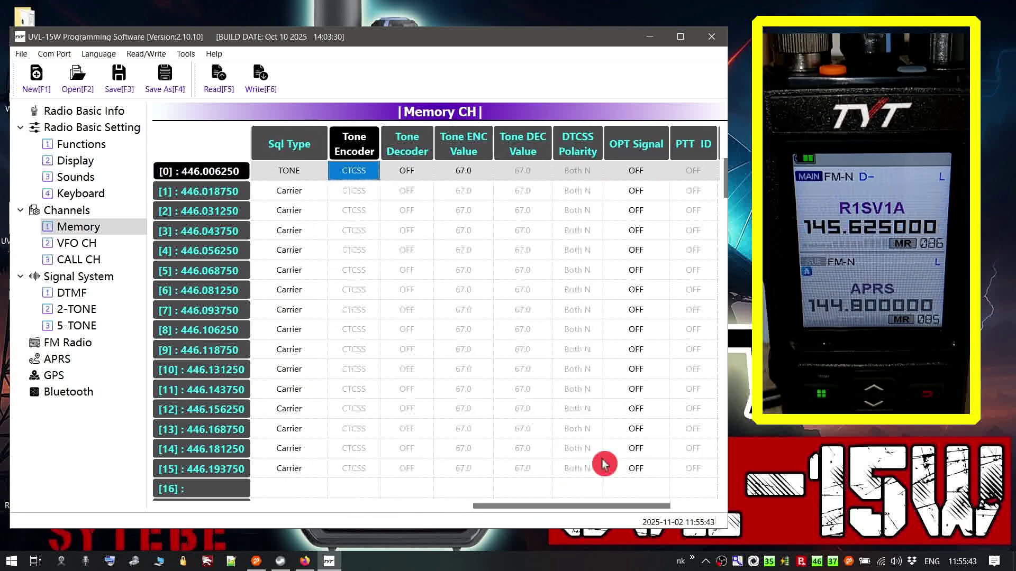
pyautogui.click(364, 171)
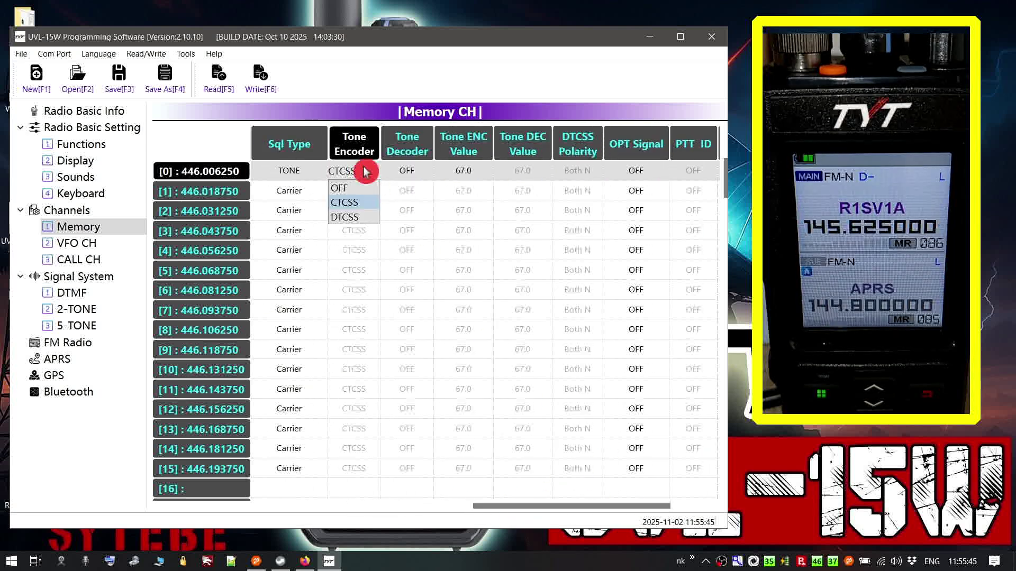
pyautogui.click(365, 170)
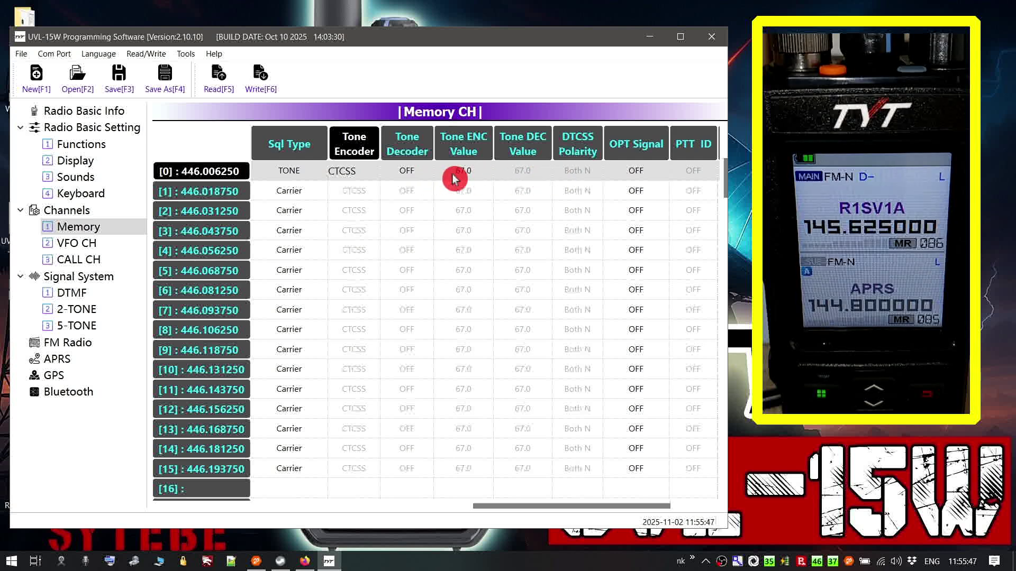
pyautogui.click(294, 178)
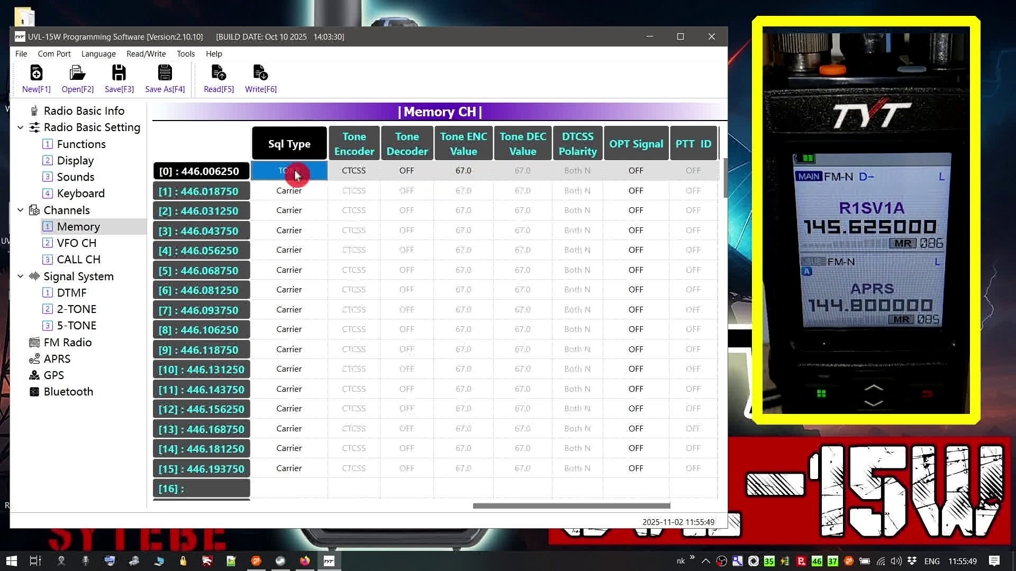
pyautogui.click(294, 174)
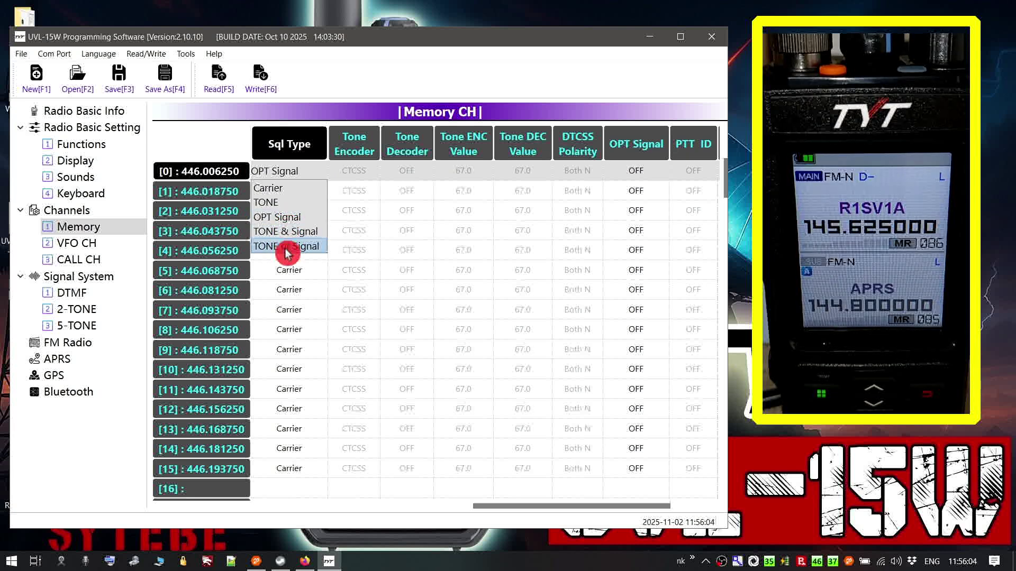
pyautogui.click(291, 203)
pyautogui.click(289, 171)
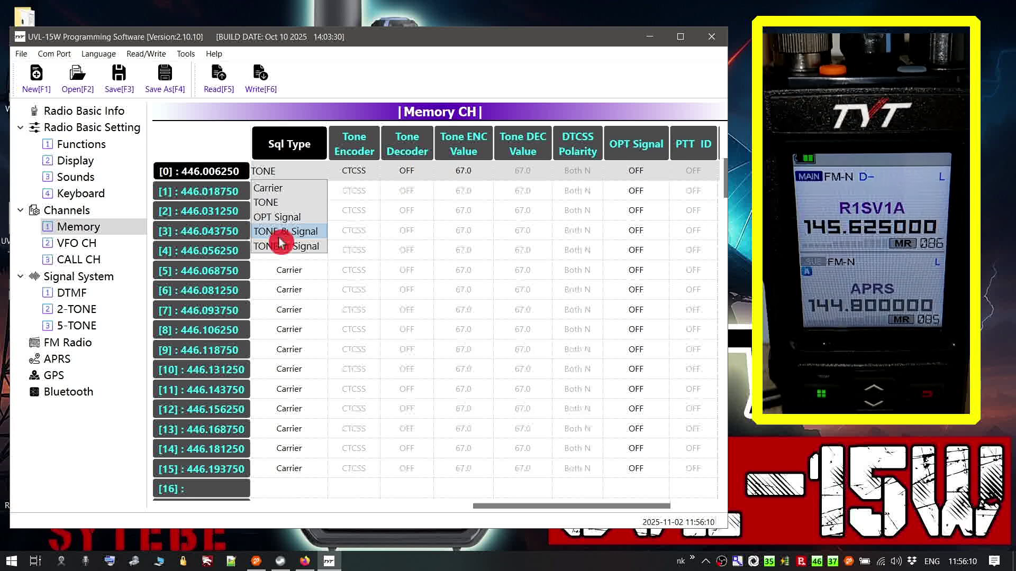
pyautogui.click(286, 205)
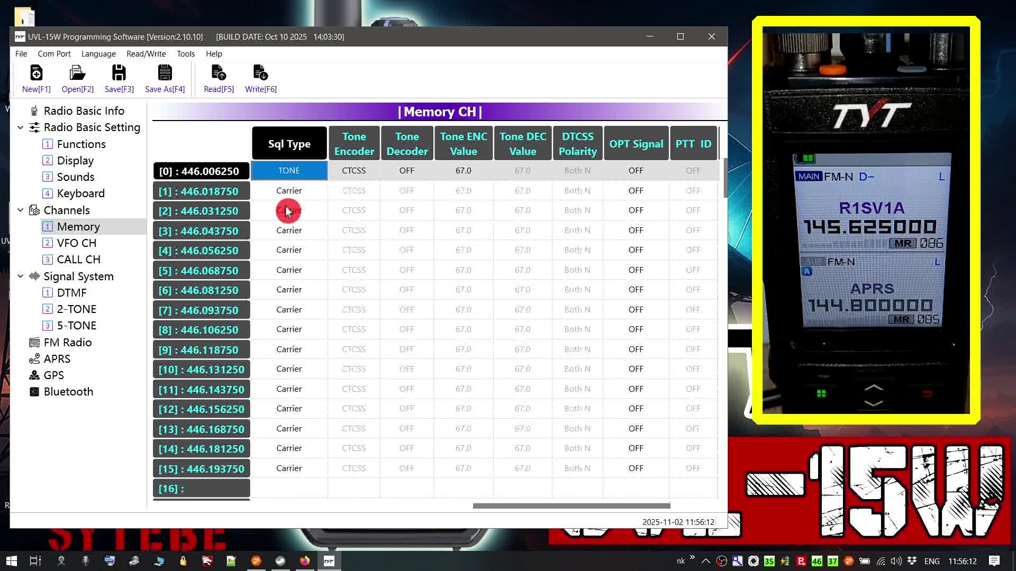
pyautogui.click(356, 173)
pyautogui.click(399, 174)
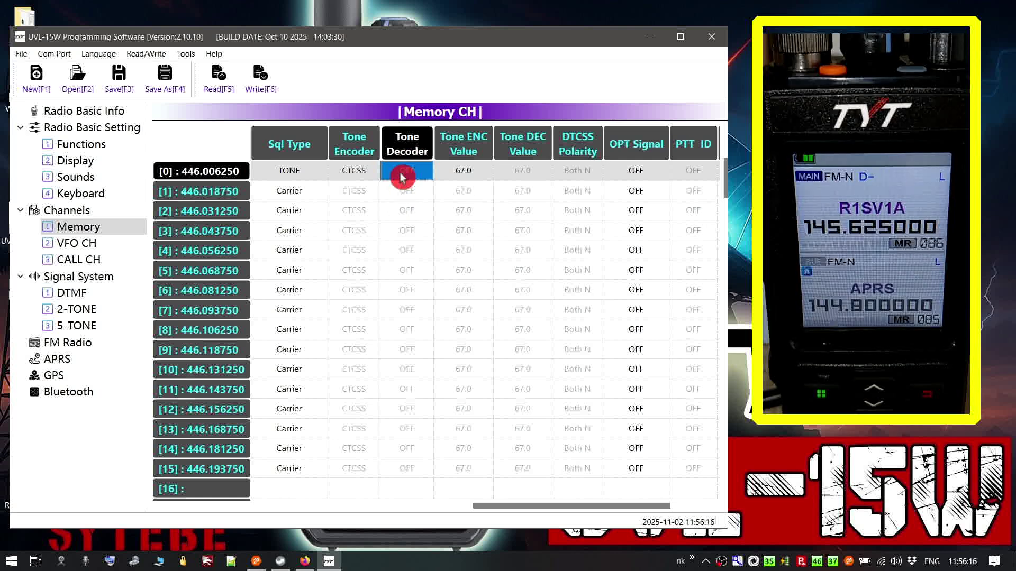
pyautogui.click(345, 176)
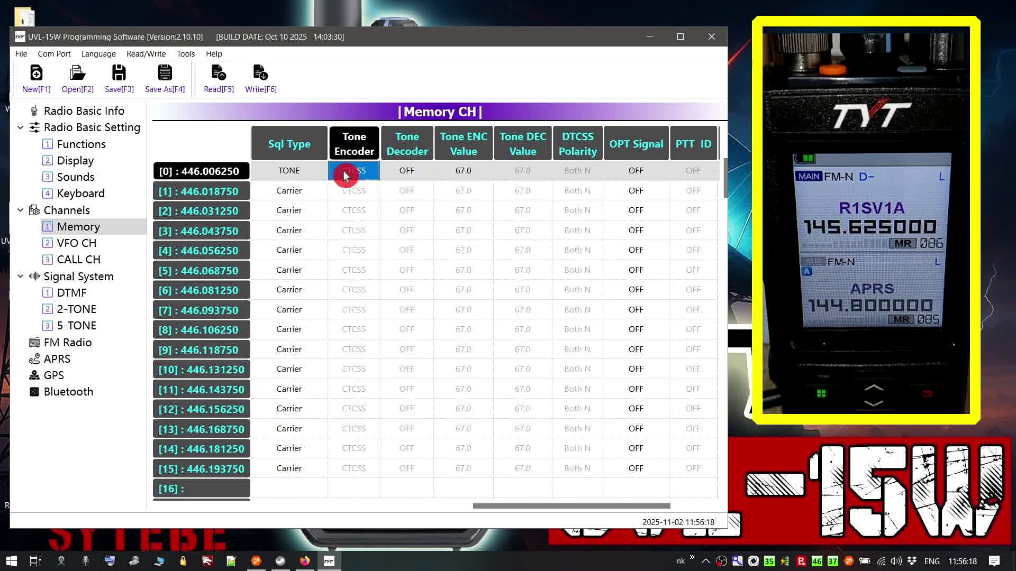
pyautogui.click(405, 180)
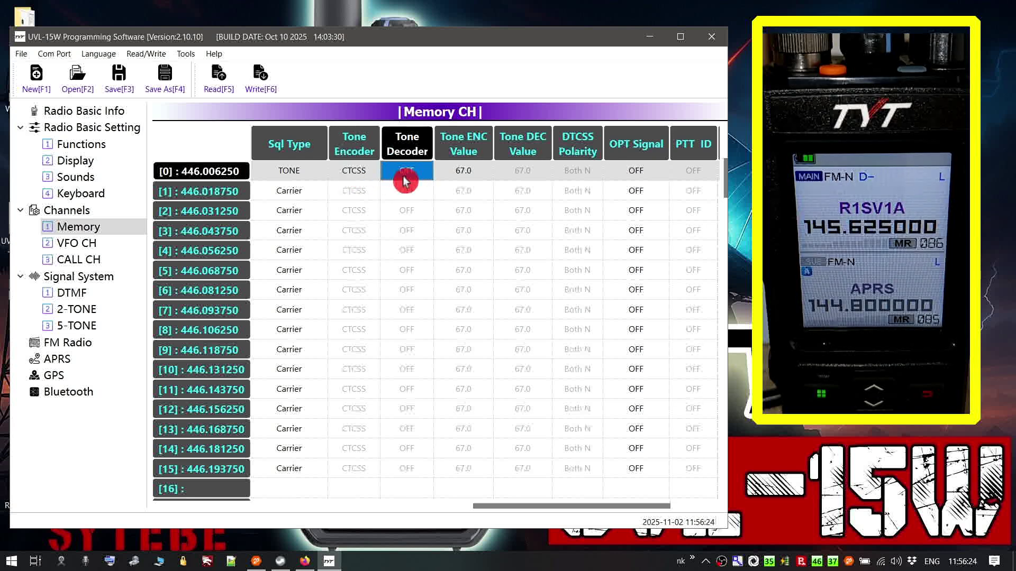
pyautogui.click(408, 174)
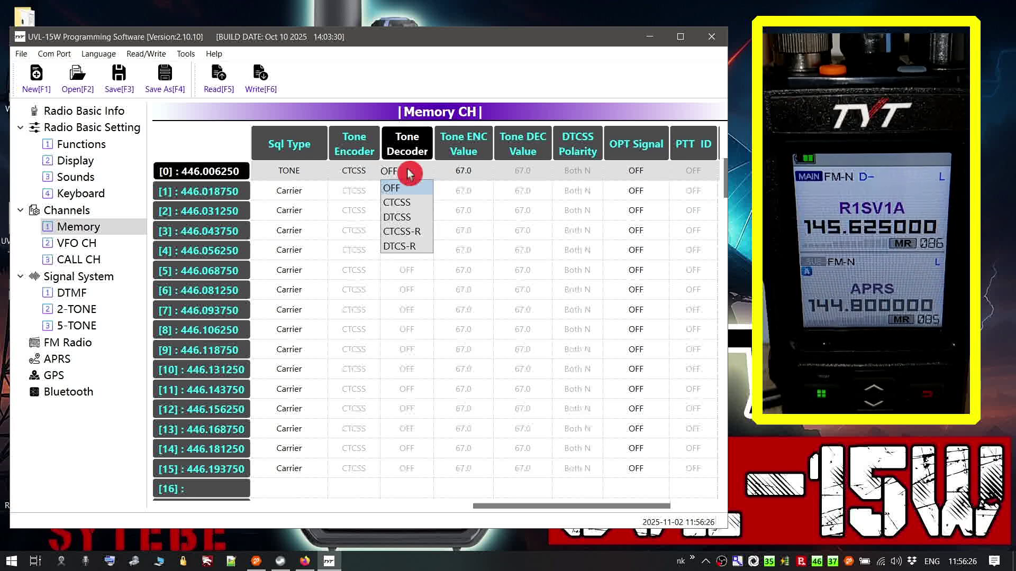
pyautogui.click(406, 203)
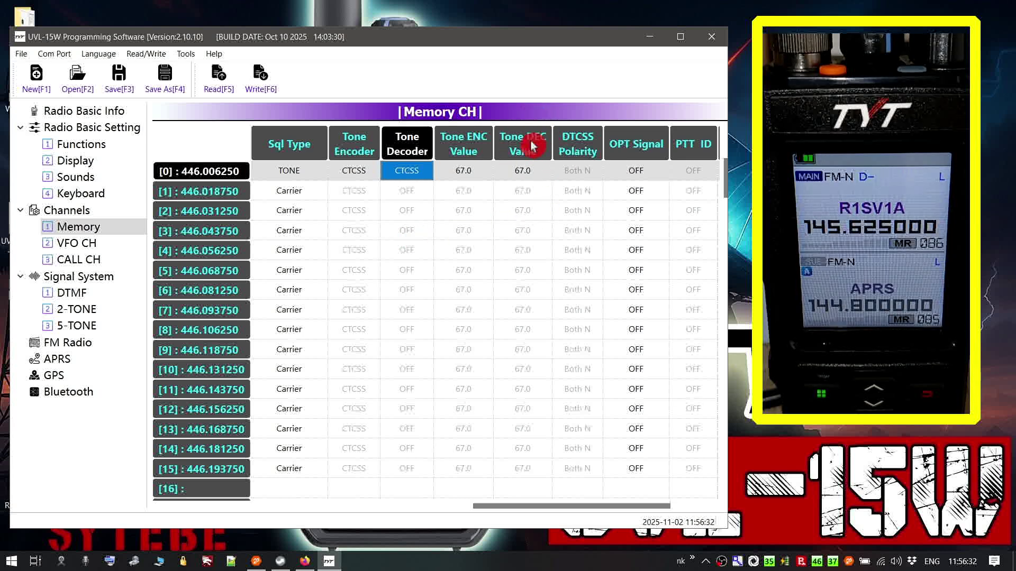
pyautogui.click(410, 172)
pyautogui.click(406, 187)
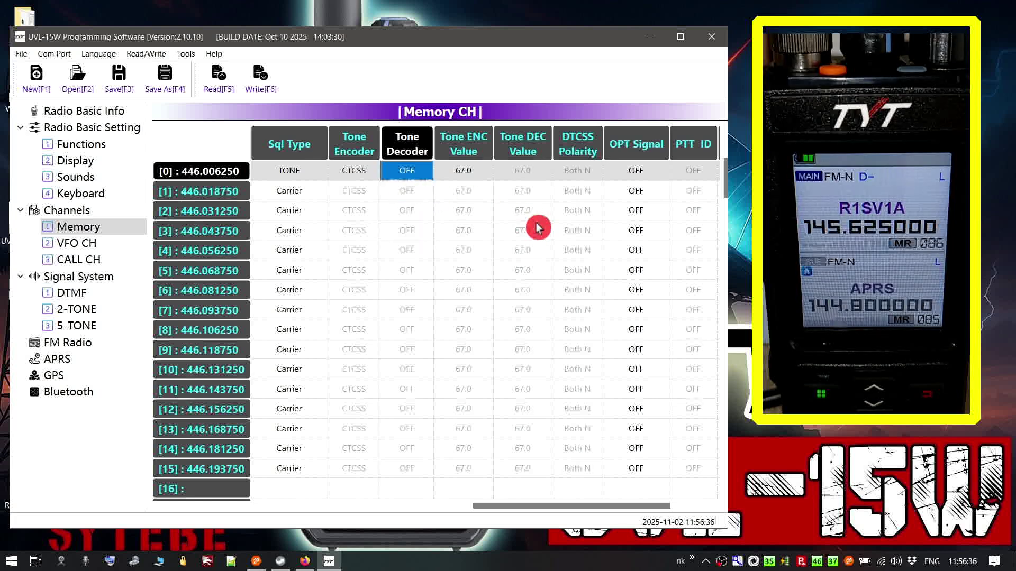
# Keep channel 0's optional signalling OFF and review its PTT ID setting
pyautogui.click(584, 176)
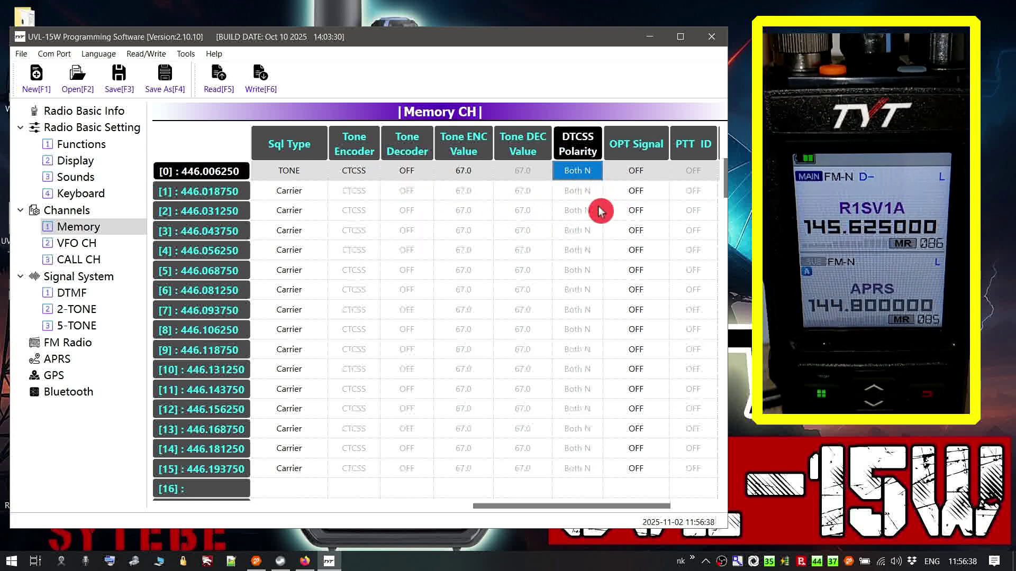
pyautogui.click(640, 173)
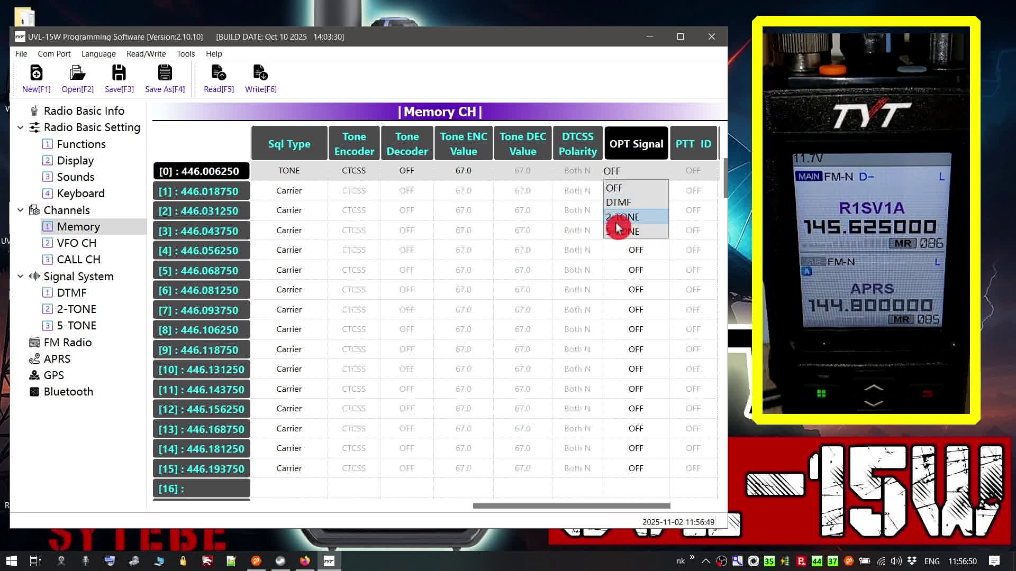
pyautogui.click(646, 184)
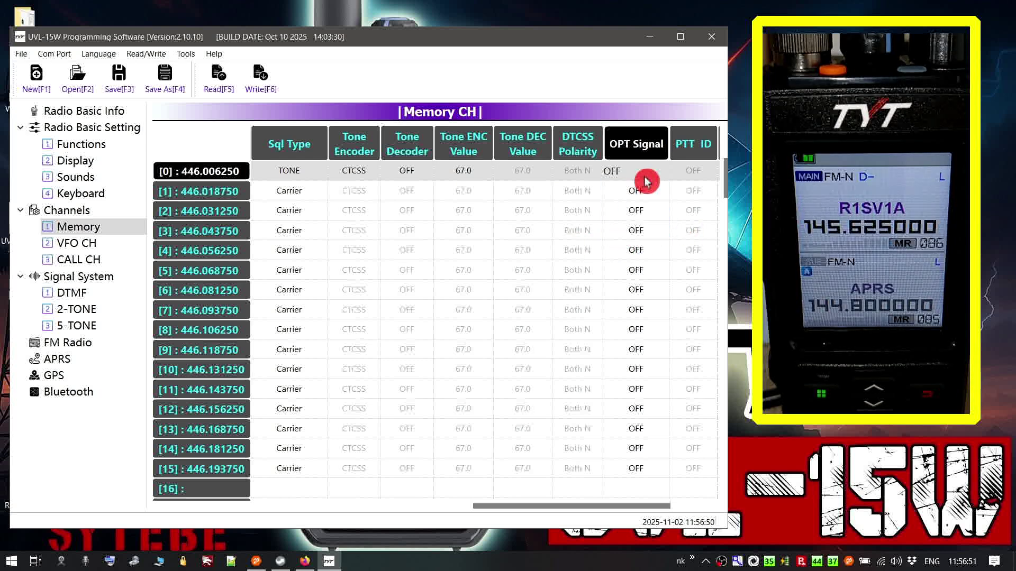
pyautogui.click(694, 171)
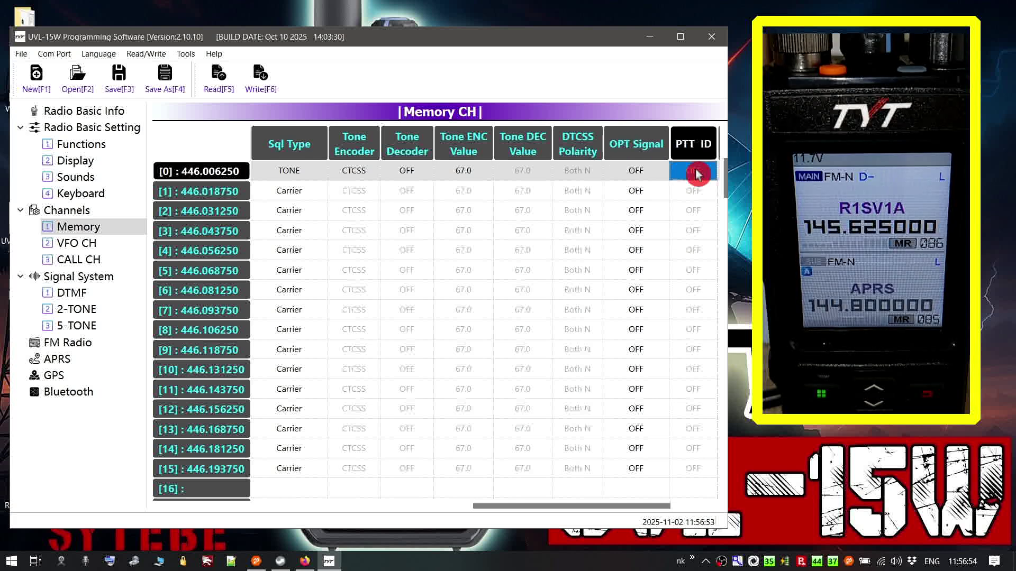
pyautogui.moveTo(604, 509); pyautogui.dragTo(717, 510)
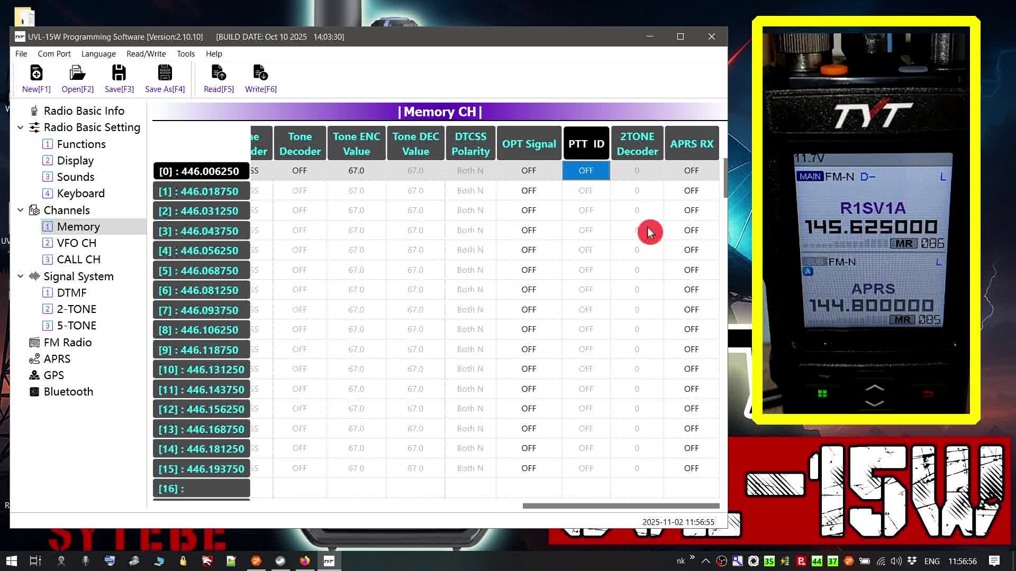
# Keep channel 0's APRS RX at OFF and select its 2TONE Decoder value 0
pyautogui.click(637, 171)
pyautogui.click(684, 180)
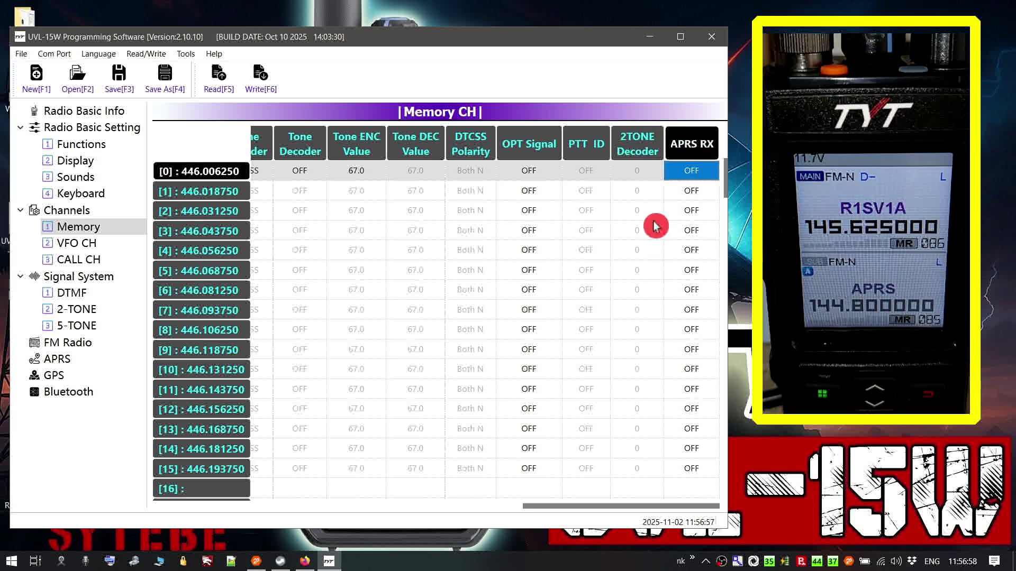
pyautogui.click(706, 172)
pyautogui.click(706, 173)
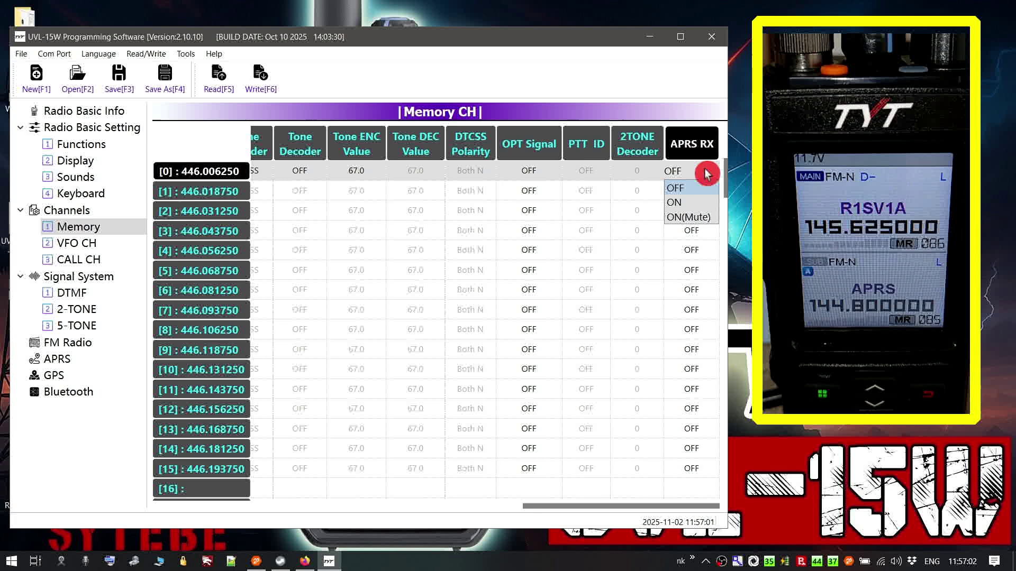
pyautogui.click(707, 173)
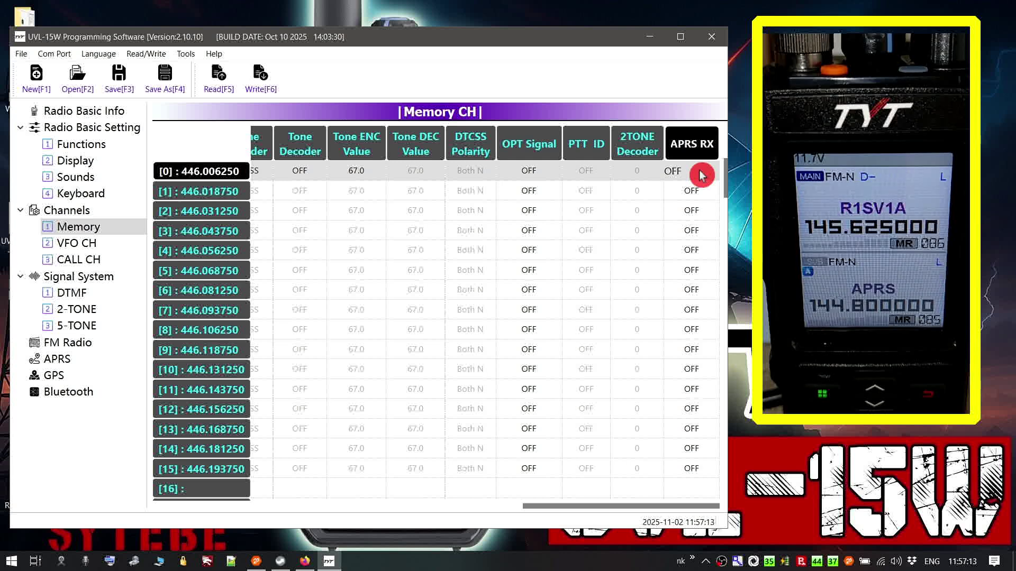
pyautogui.click(702, 174)
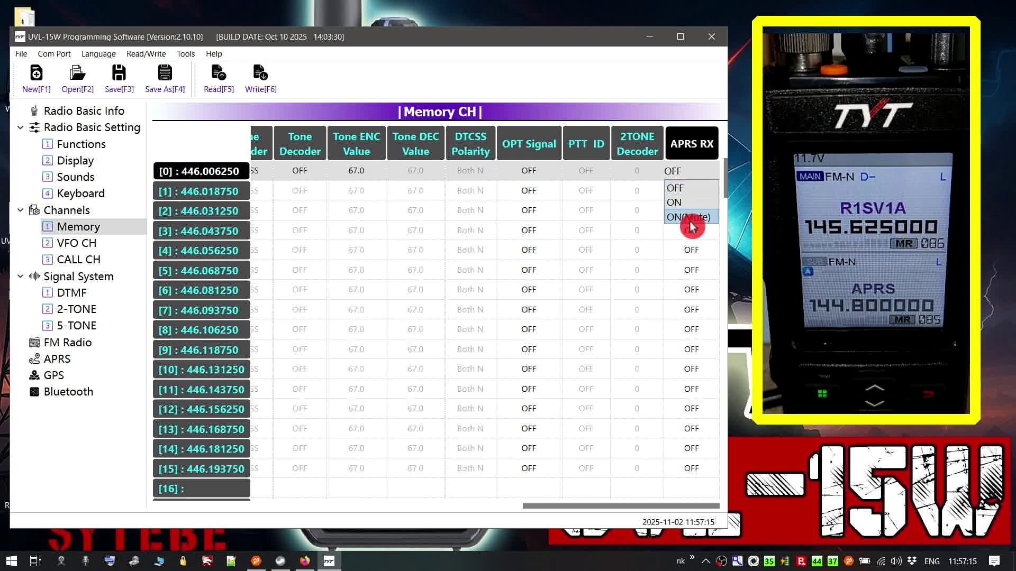
pyautogui.click(701, 175)
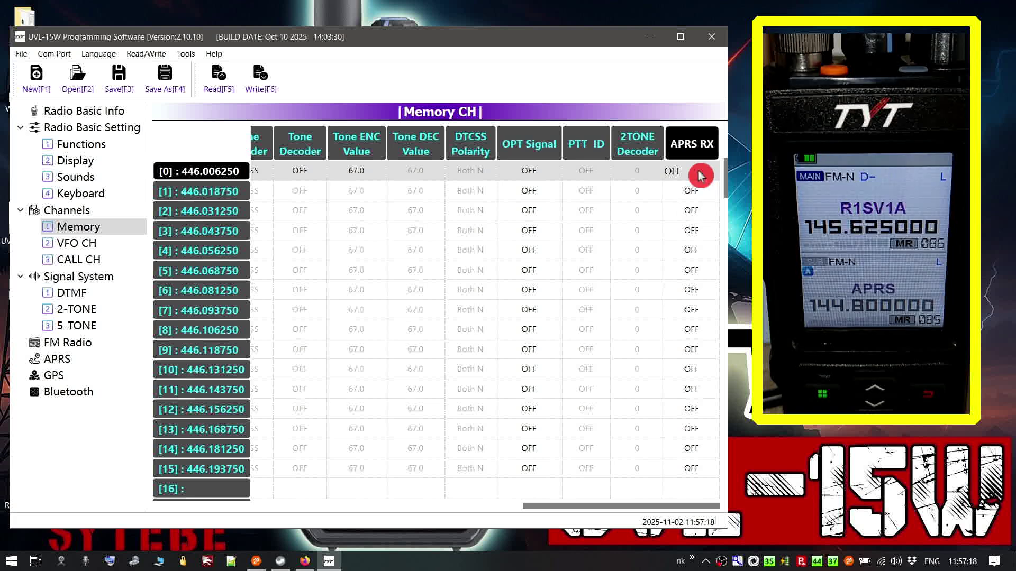
pyautogui.click(662, 175)
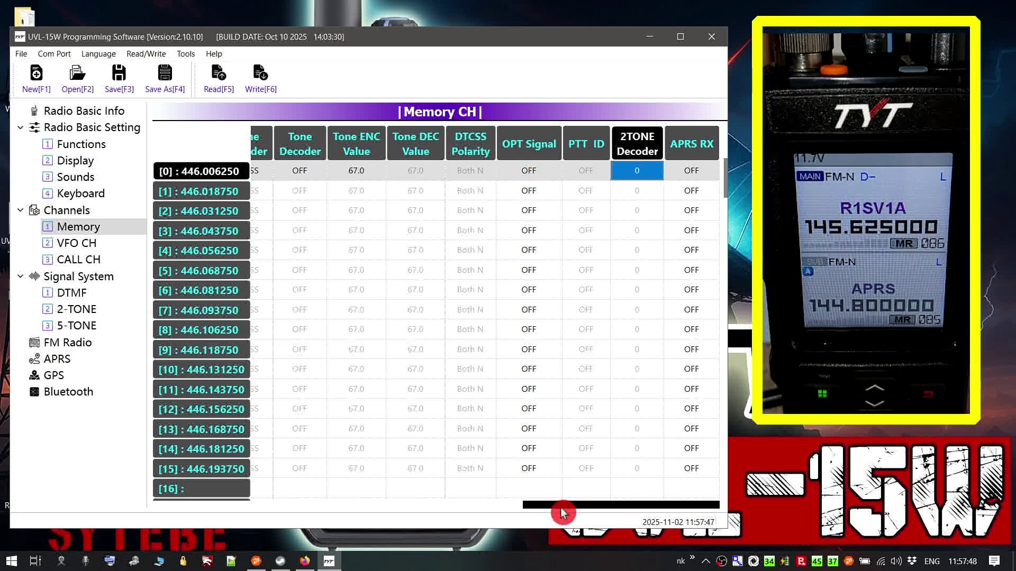
# Scroll the Memory CH table back left and show VFO CH: VFO 0 at 158.000000, VFO 1 at 435.025000
pyautogui.moveTo(563, 507); pyautogui.dragTo(216, 509)
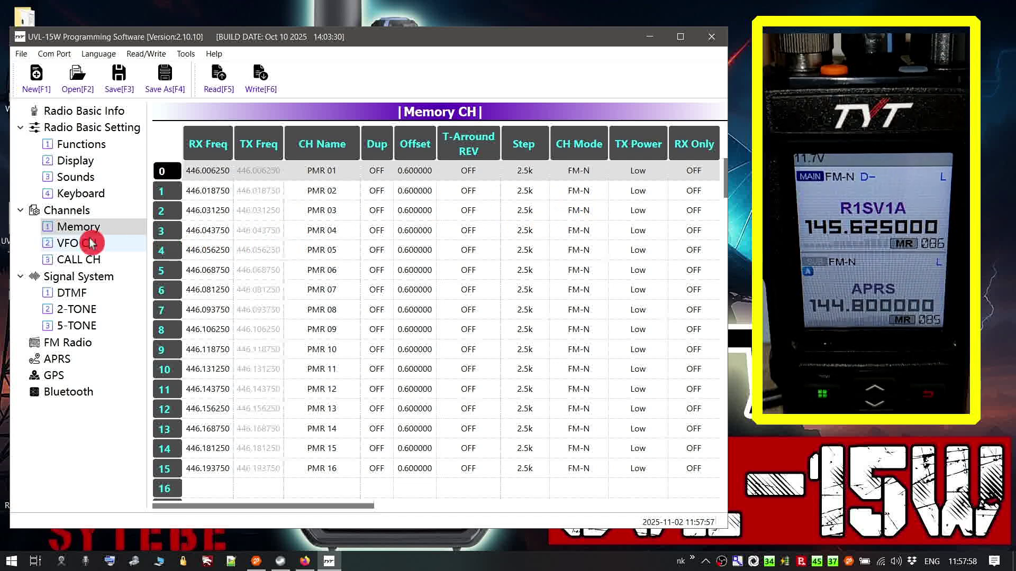
pyautogui.click(82, 246)
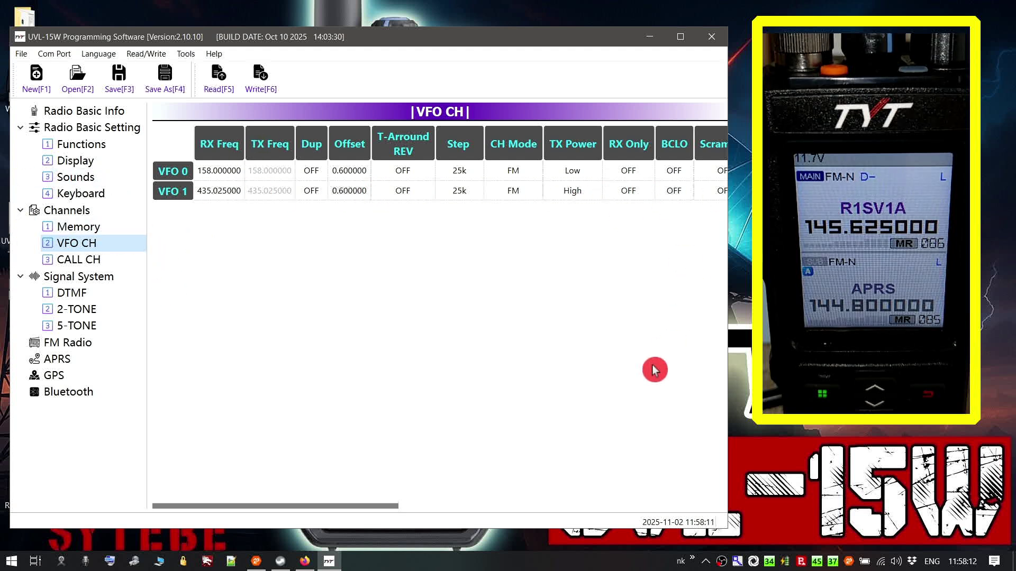
# Display the CALL CH table: CALL 0 at 146.500000 (EOD1465) and CALL 1 at 439.700000 (CALL-1)
pyautogui.click(78, 261)
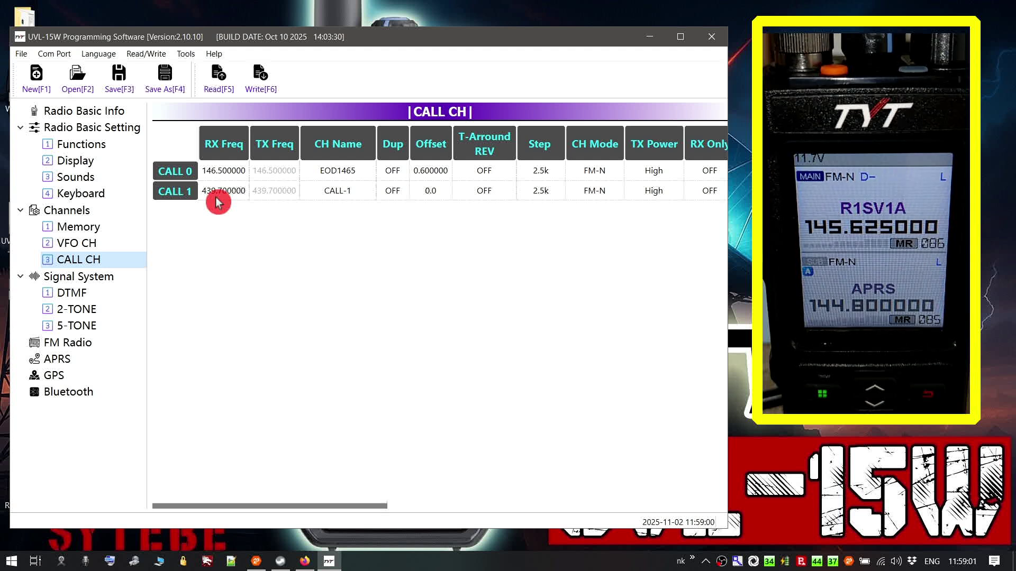
# Bring up the DTMF Setting page with PTT ID Pause Time at 5S
pyautogui.click(87, 288)
pyautogui.click(87, 282)
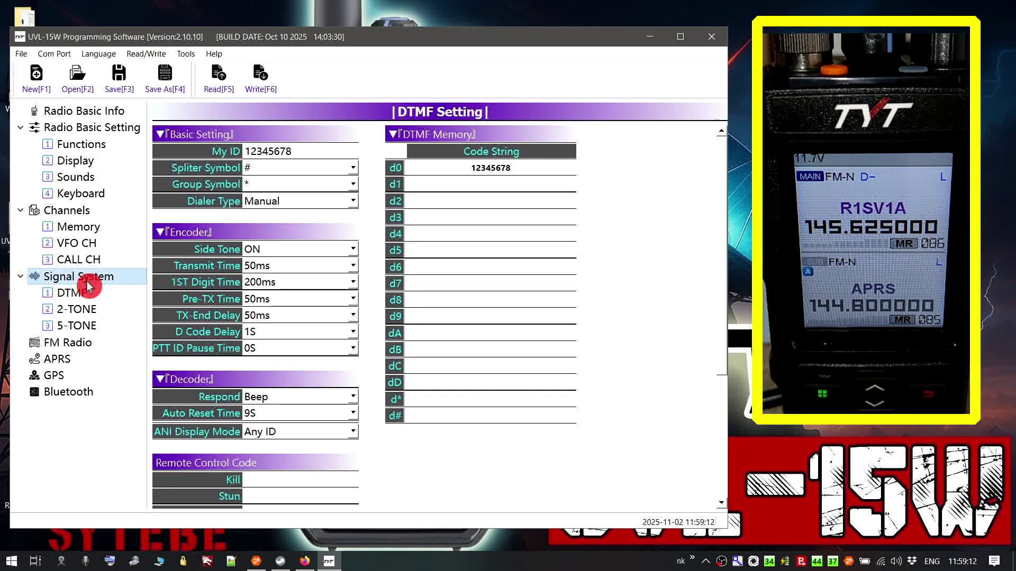
pyautogui.click(72, 293)
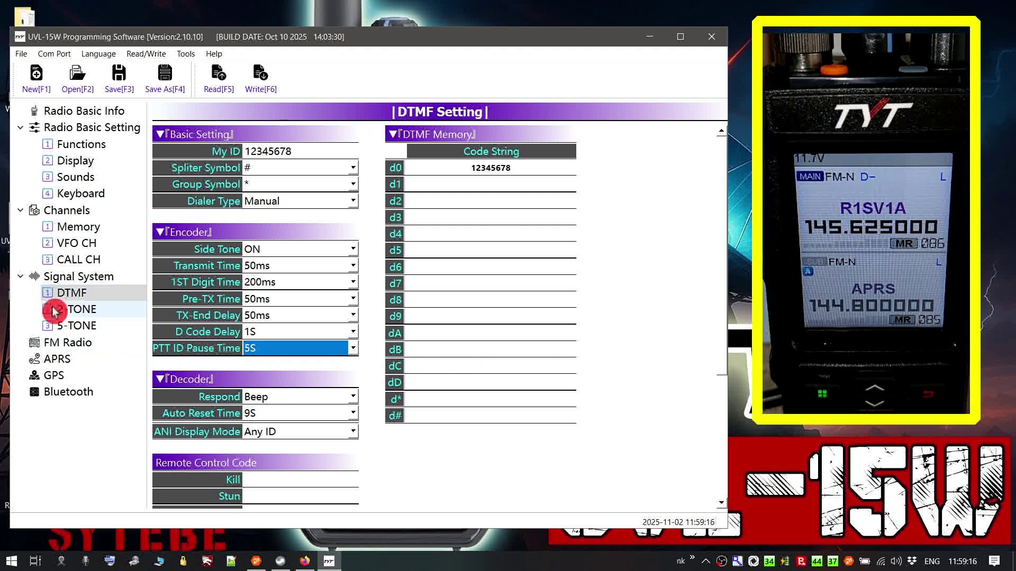
# Review the 2-TONE and 5-TONE pages, return to DTMF, then show FM Radio settings
pyautogui.click(68, 312)
pyautogui.click(73, 326)
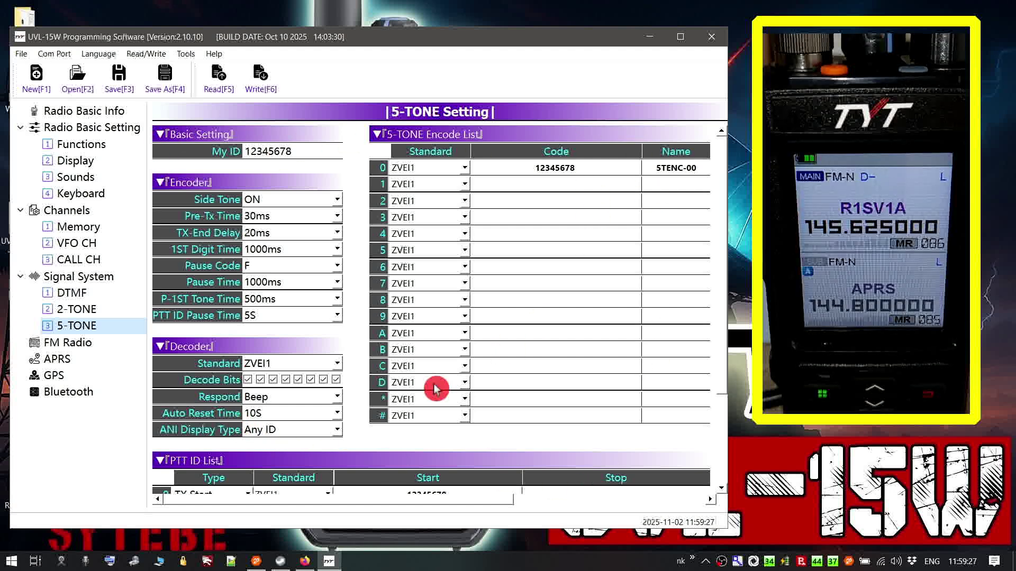
pyautogui.scroll(-3, 183, 341)
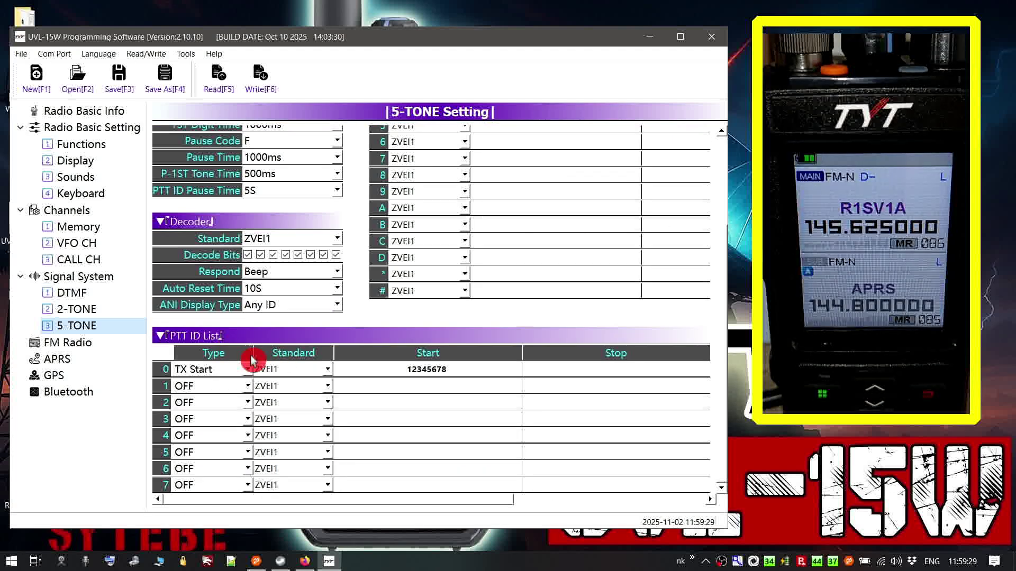
pyautogui.click(75, 312)
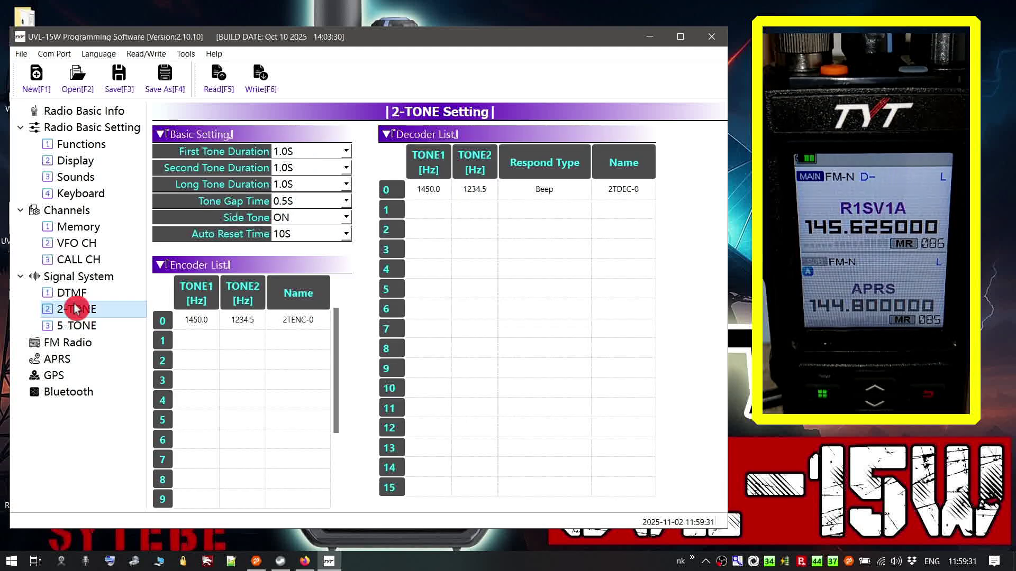
pyautogui.click(70, 294)
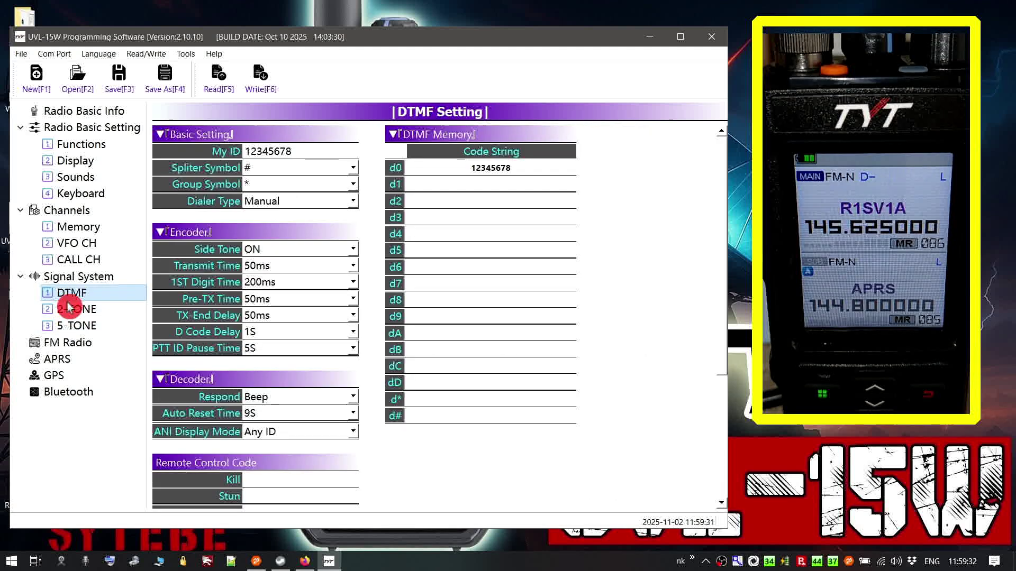
pyautogui.click(67, 343)
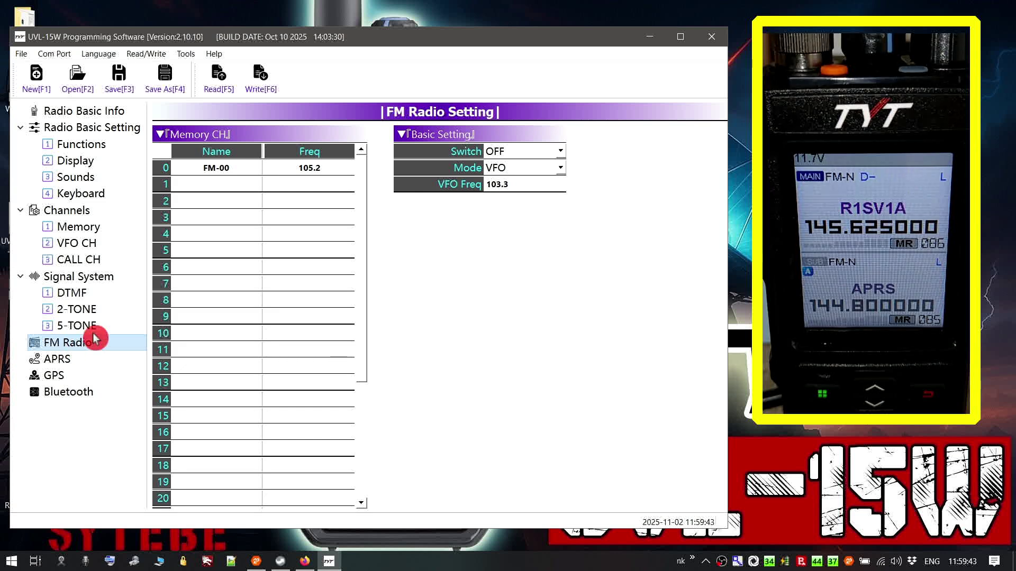
# Scroll through the FM Radio Memory CH list starting at FM-00 (105.2)
pyautogui.scroll(-3, 238, 341)
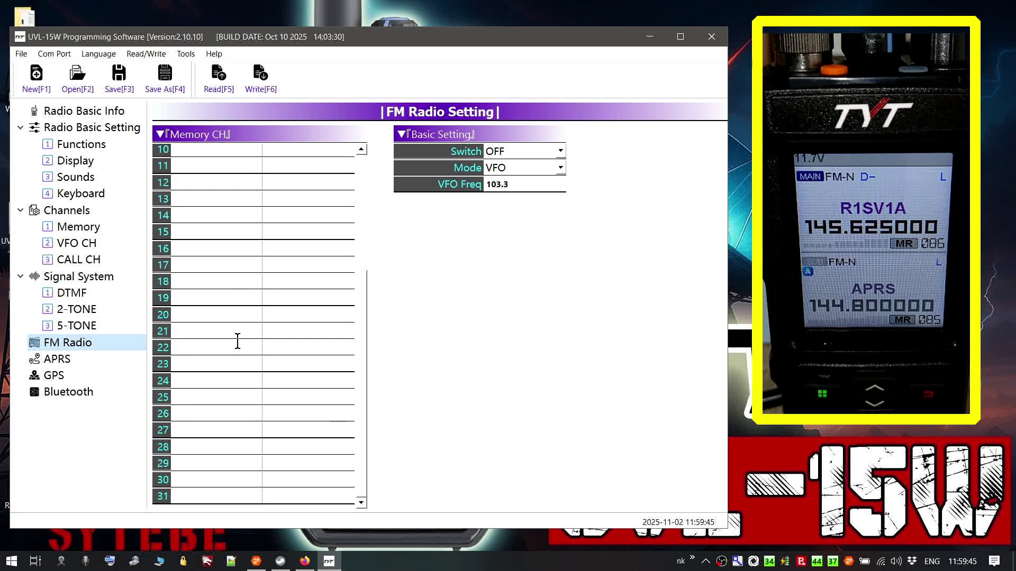
pyautogui.scroll(3, 238, 341)
pyautogui.scroll(-1, 238, 341)
pyautogui.scroll(1, 238, 341)
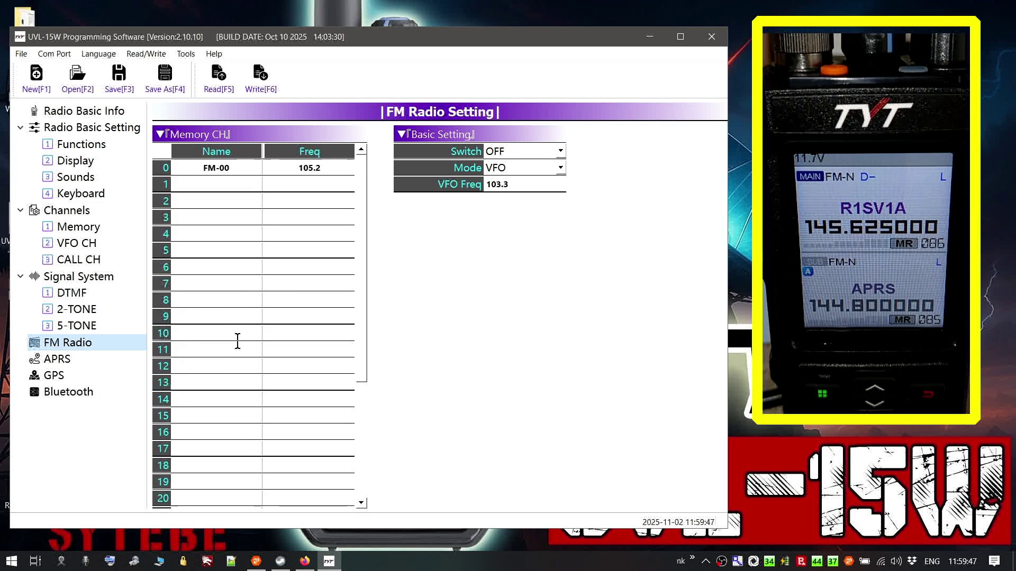
pyautogui.scroll(-3, 238, 341)
pyautogui.scroll(3, 238, 342)
pyautogui.scroll(-3, 237, 342)
pyautogui.scroll(3, 237, 342)
pyautogui.click(211, 193)
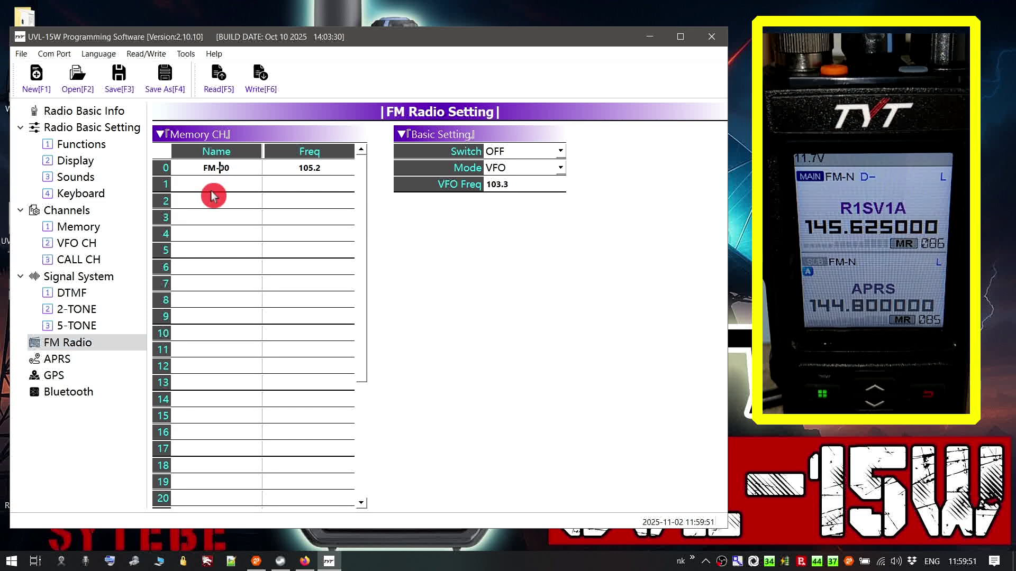
pyautogui.scroll(-3, 222, 357)
pyautogui.scroll(3, 275, 229)
pyautogui.scroll(-3, 270, 236)
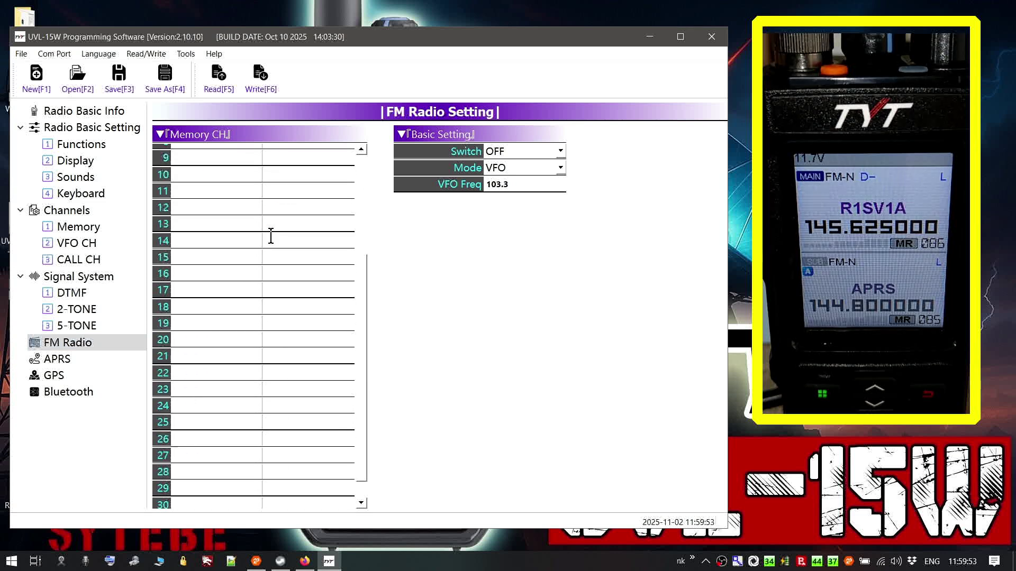
pyautogui.scroll(3, 254, 311)
# Keep the FM radio Switch at OFF and Mode at VFO, then show APRS settings
pyautogui.click(539, 155)
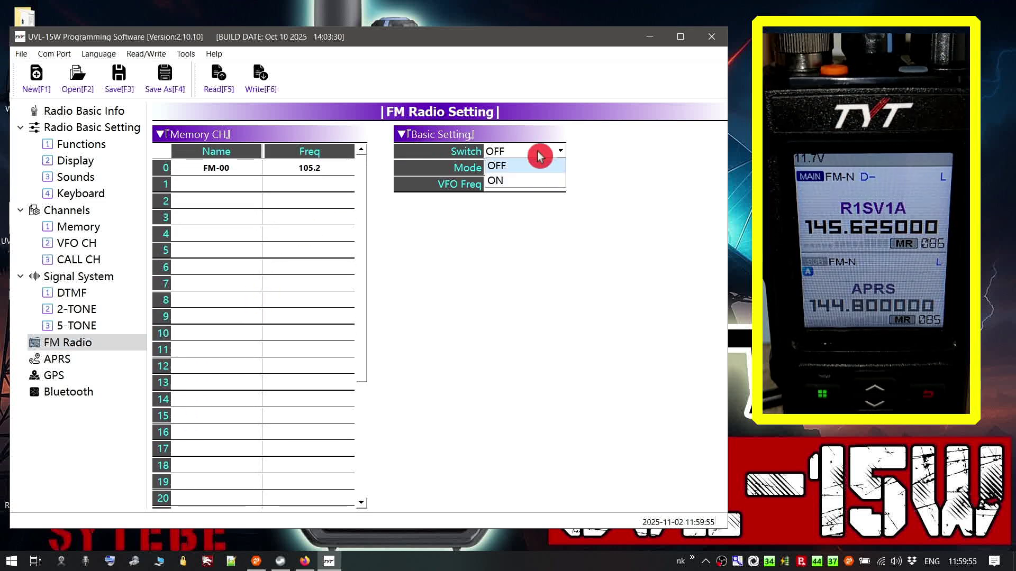
pyautogui.click(539, 155)
pyautogui.click(526, 168)
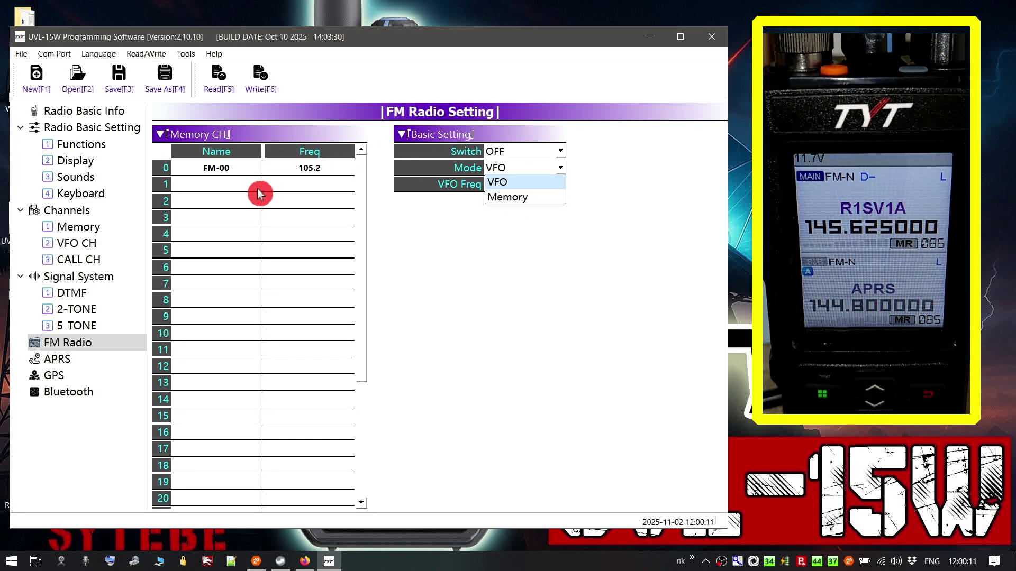
pyautogui.click(418, 265)
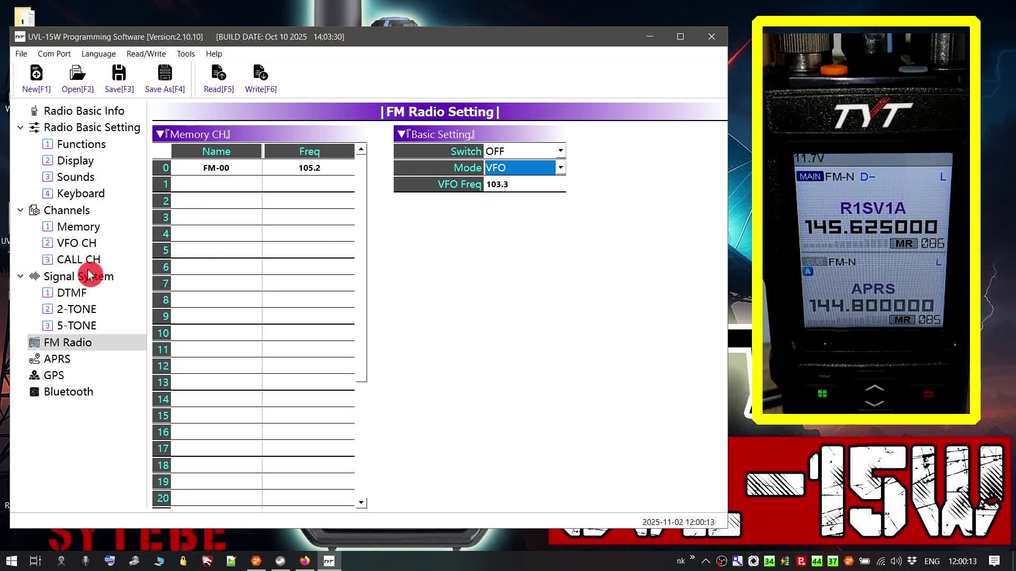
pyautogui.click(58, 359)
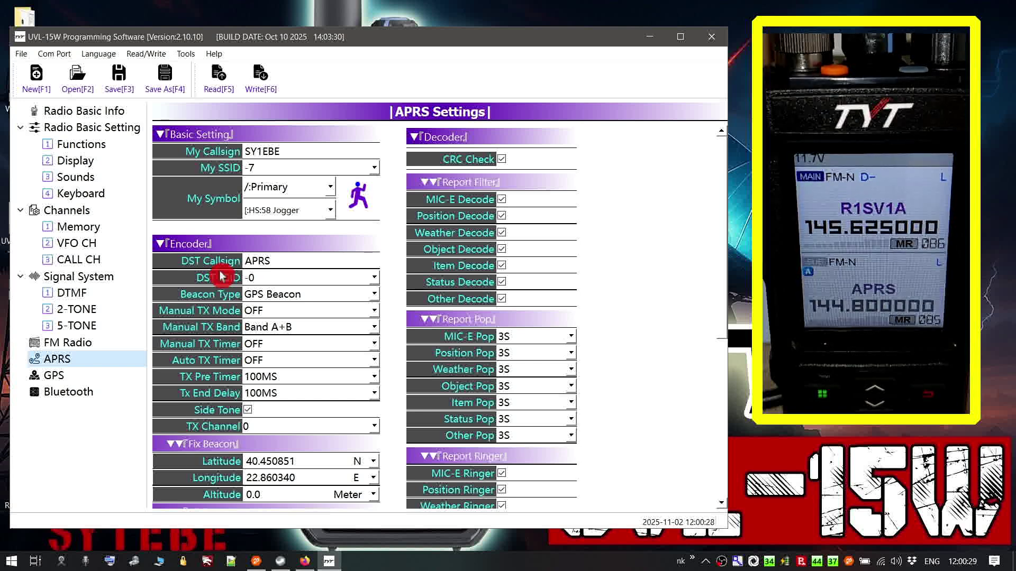
# Check the APRS My Callsign field and keep My SSID at -7
pyautogui.scroll(-4, 217, 280)
pyautogui.scroll(-2, 216, 281)
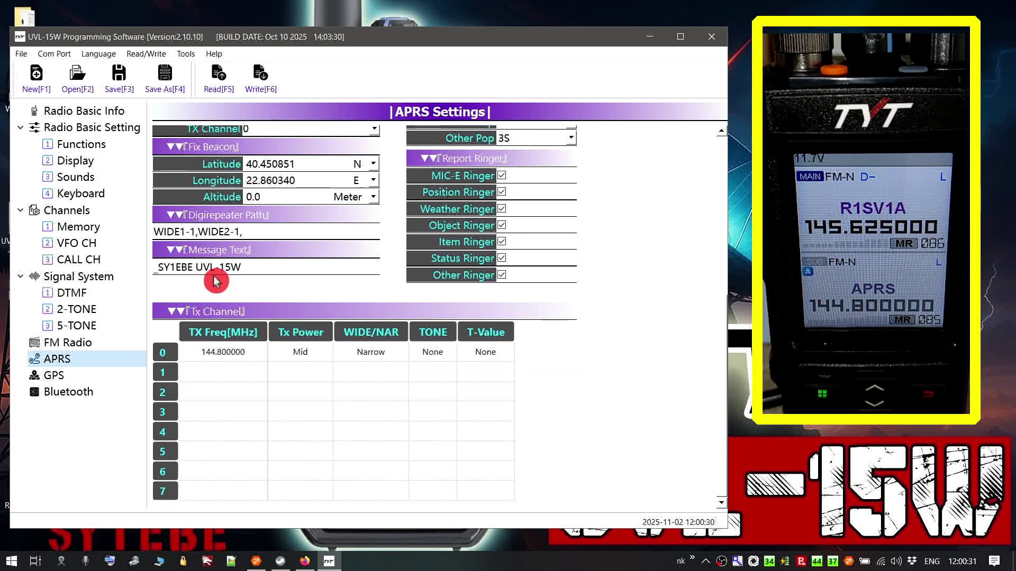
pyautogui.scroll(7, 216, 280)
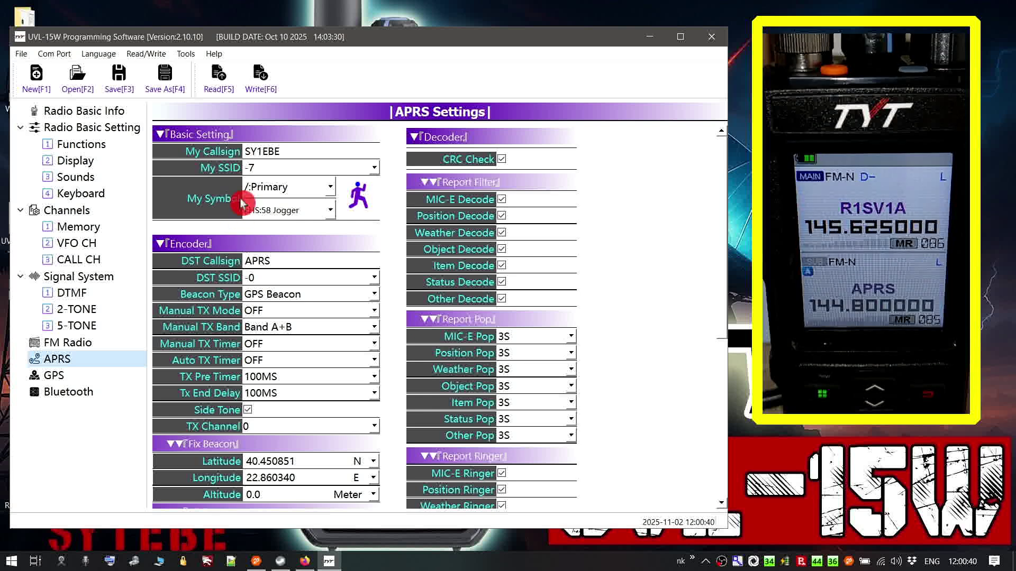
pyautogui.click(295, 150)
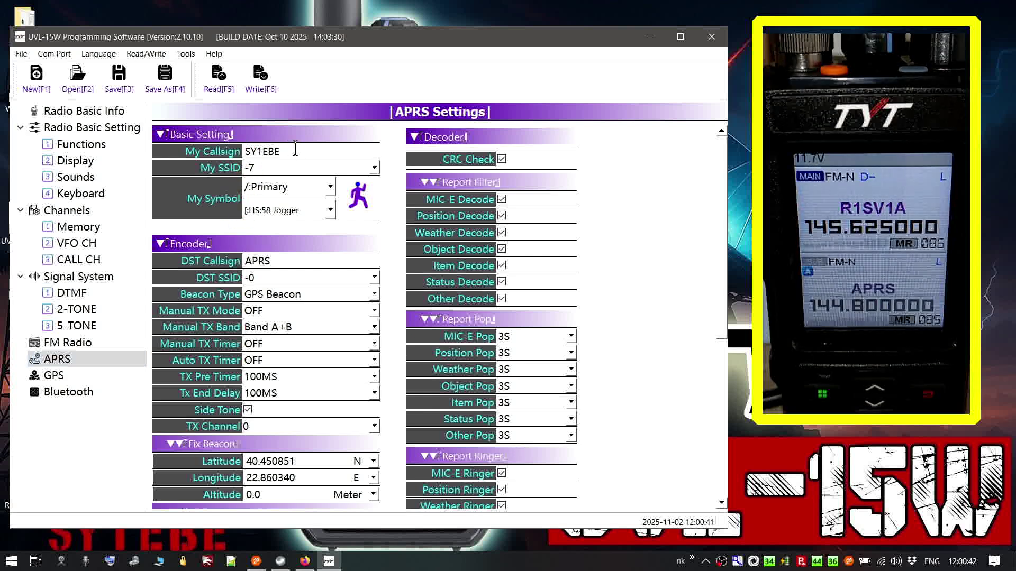
pyautogui.click(295, 168)
pyautogui.click(295, 169)
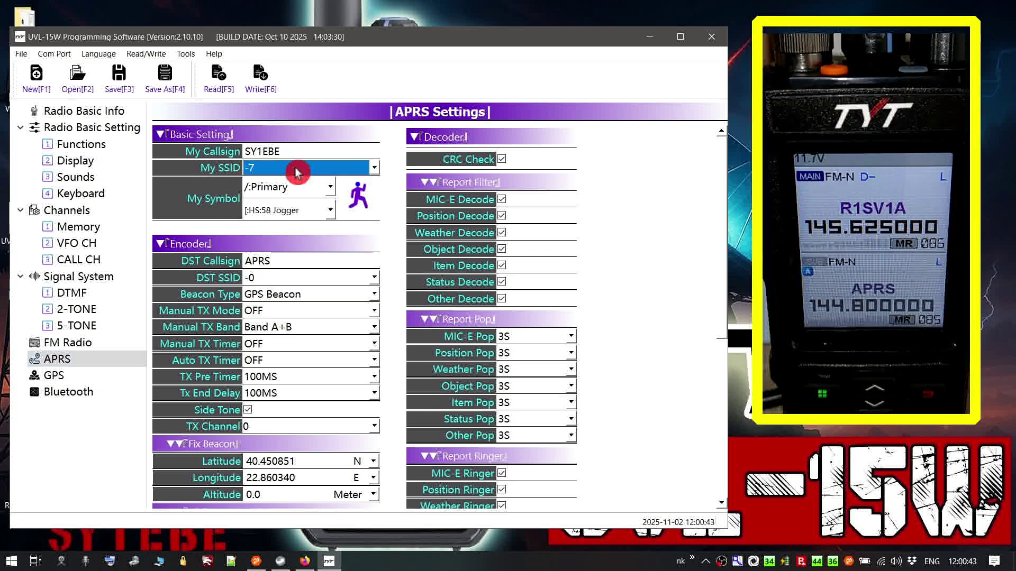
# Keep My Symbol as the /:Primary table with the Jogger symbol
pyautogui.click(307, 193)
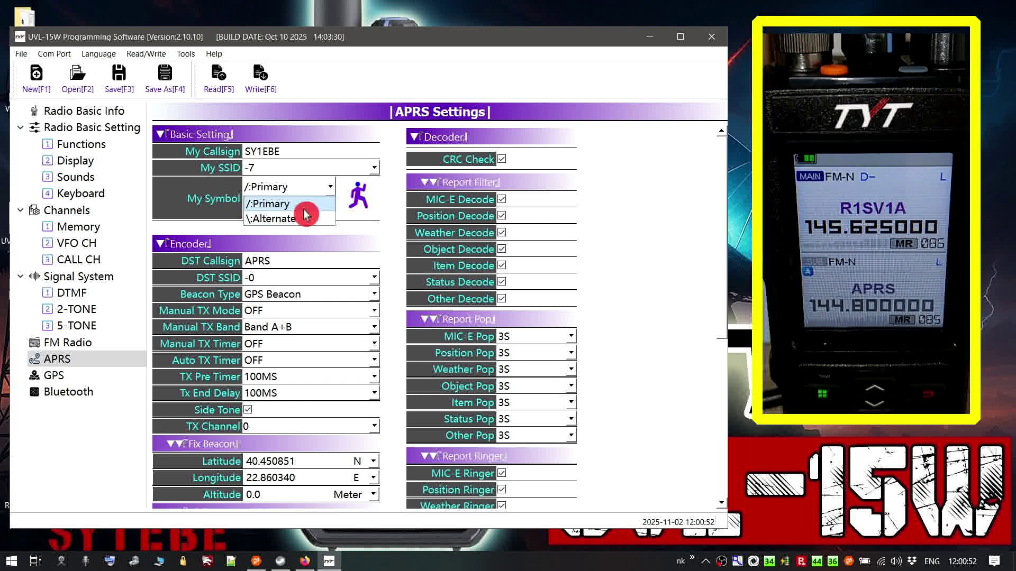
pyautogui.click(305, 211)
pyautogui.click(306, 212)
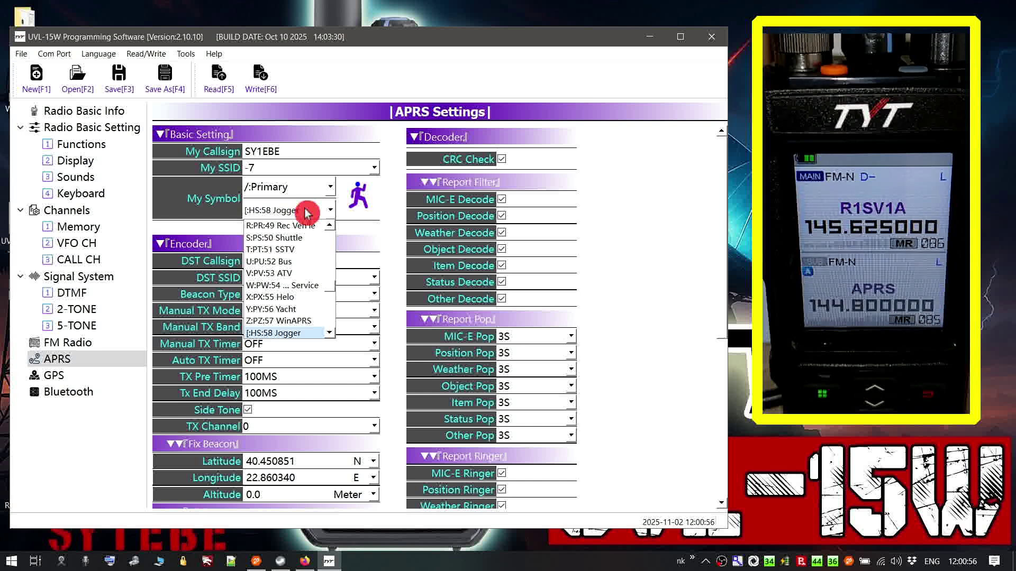
pyautogui.click(305, 211)
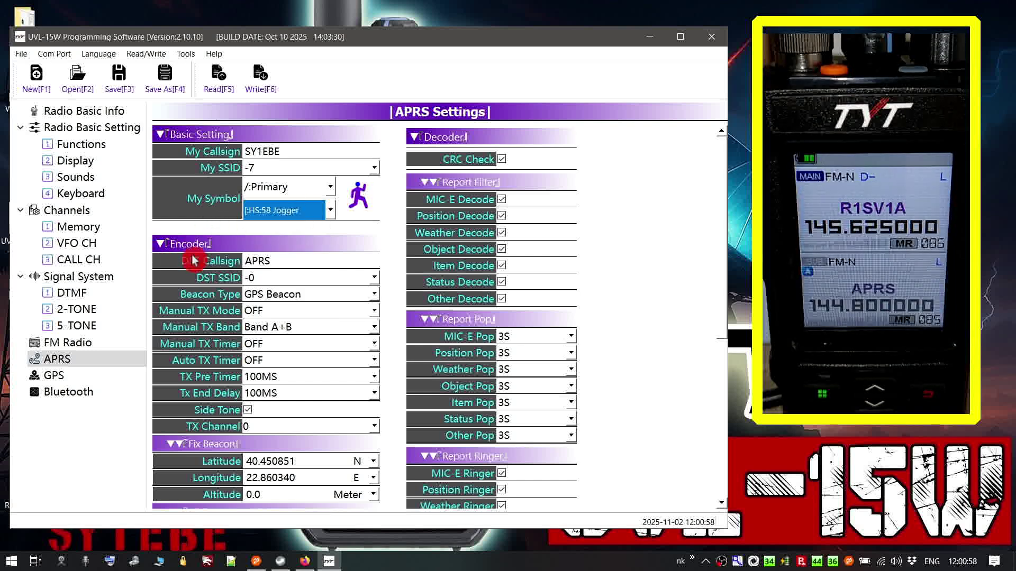
# Scroll down and keep Beacon Type at GPS Beacon
pyautogui.scroll(-1, 194, 252)
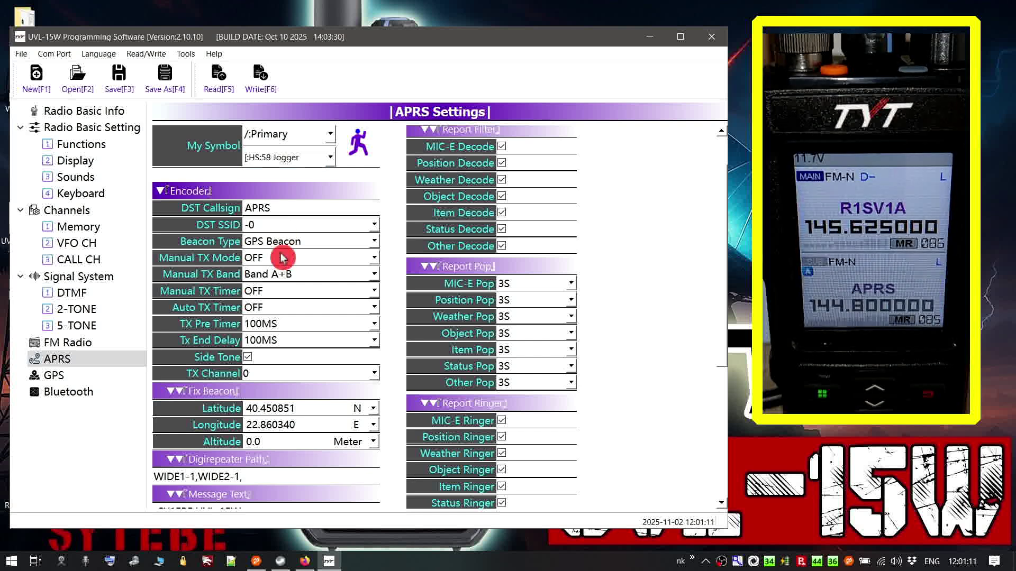
pyautogui.click(299, 244)
pyautogui.click(301, 245)
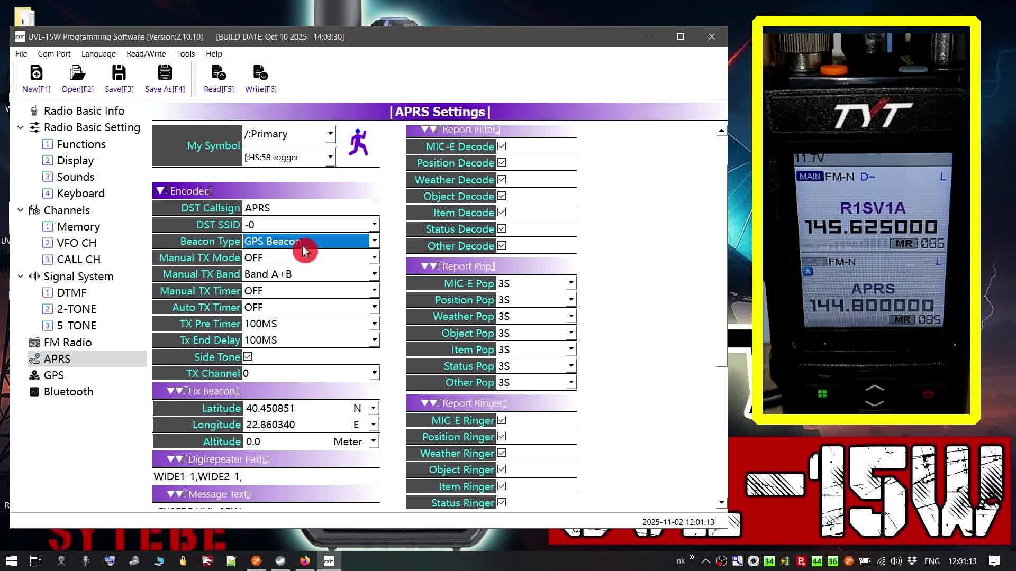
pyautogui.click(301, 245)
pyautogui.click(306, 245)
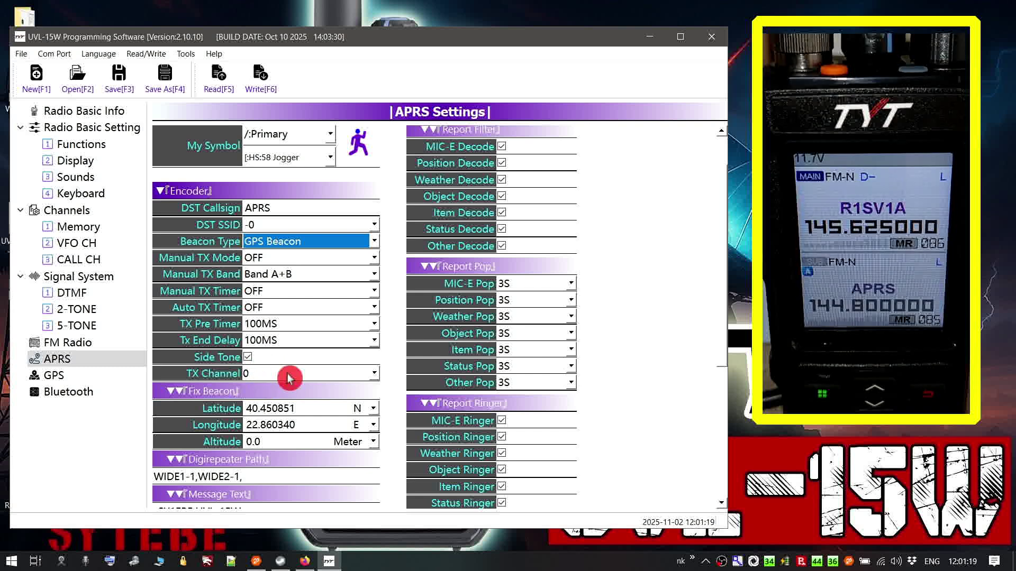
pyautogui.scroll(-3, 262, 360)
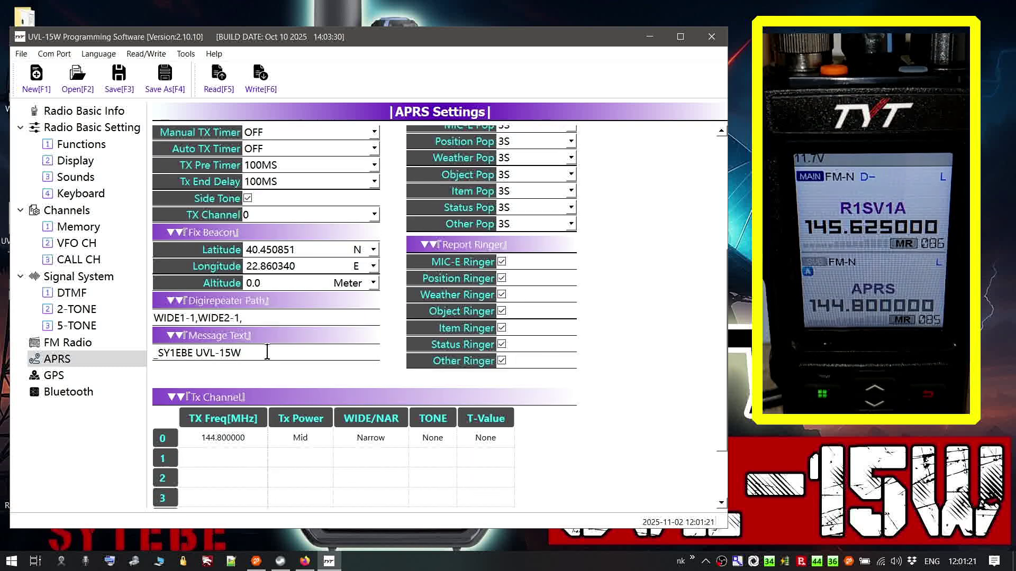
pyautogui.click(277, 216)
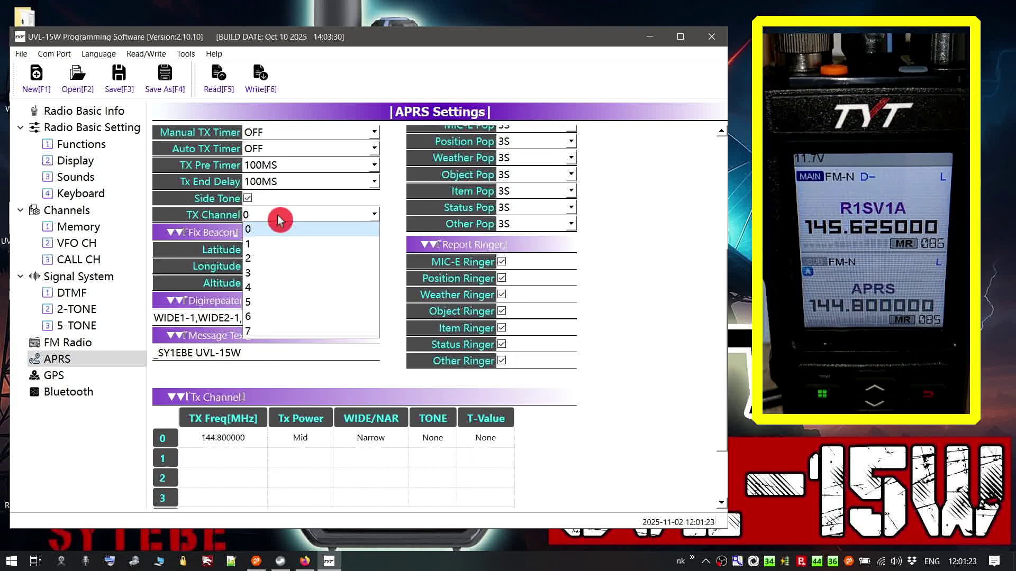
pyautogui.click(277, 215)
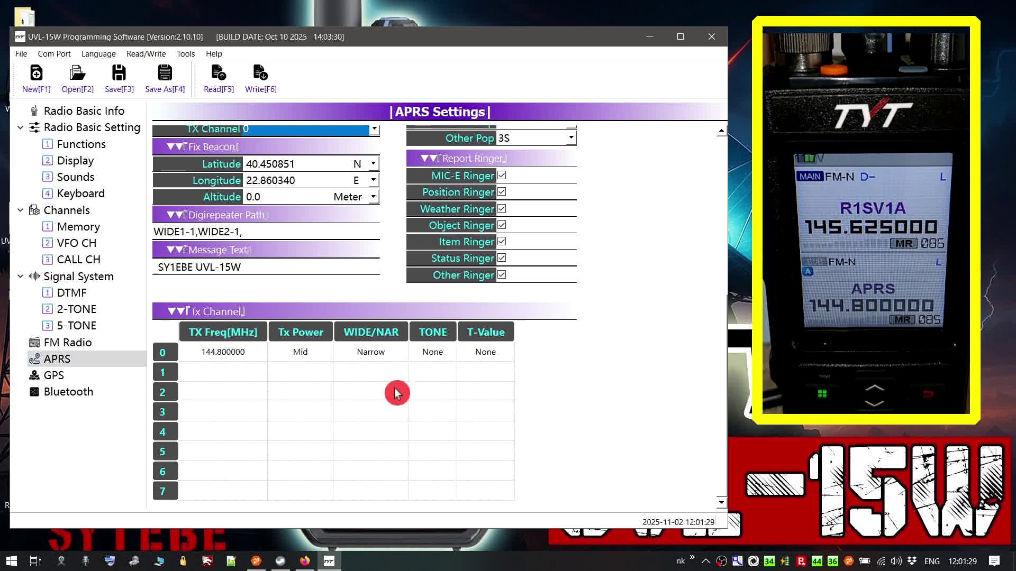
pyautogui.click(196, 354)
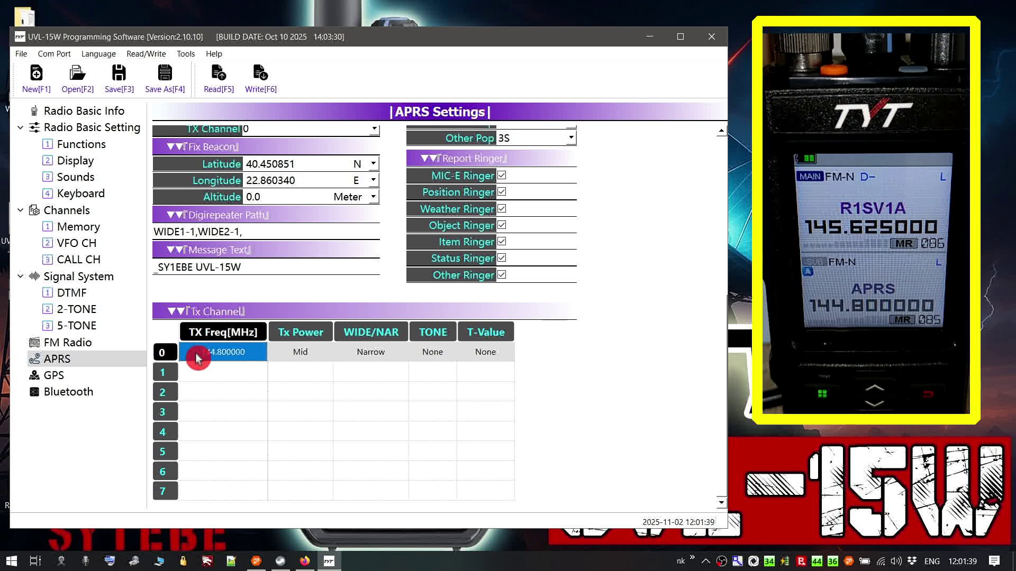
pyautogui.scroll(3, 370, 356)
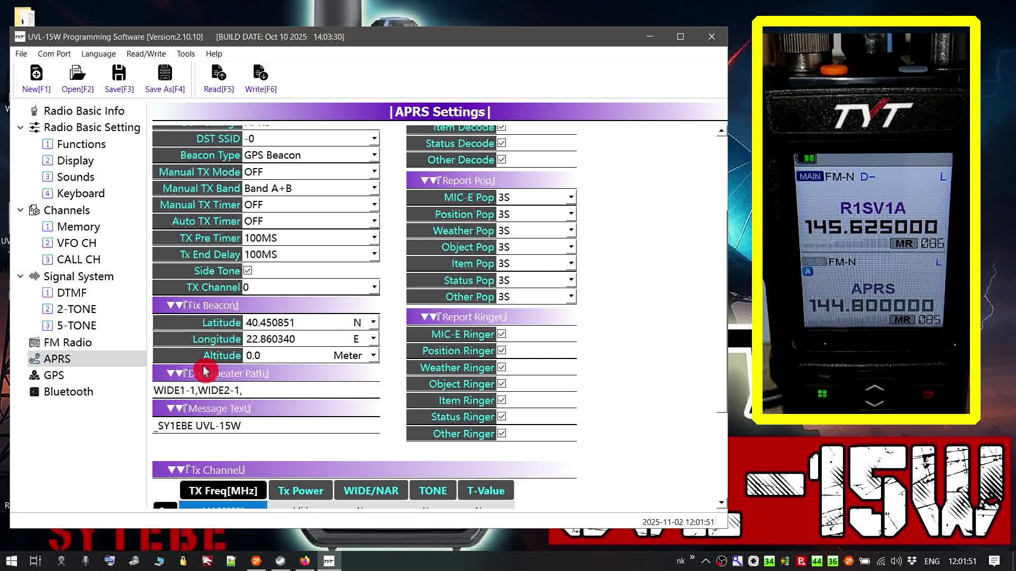
pyautogui.click(319, 387)
pyautogui.press('BackSpace')
pyautogui.write(',')
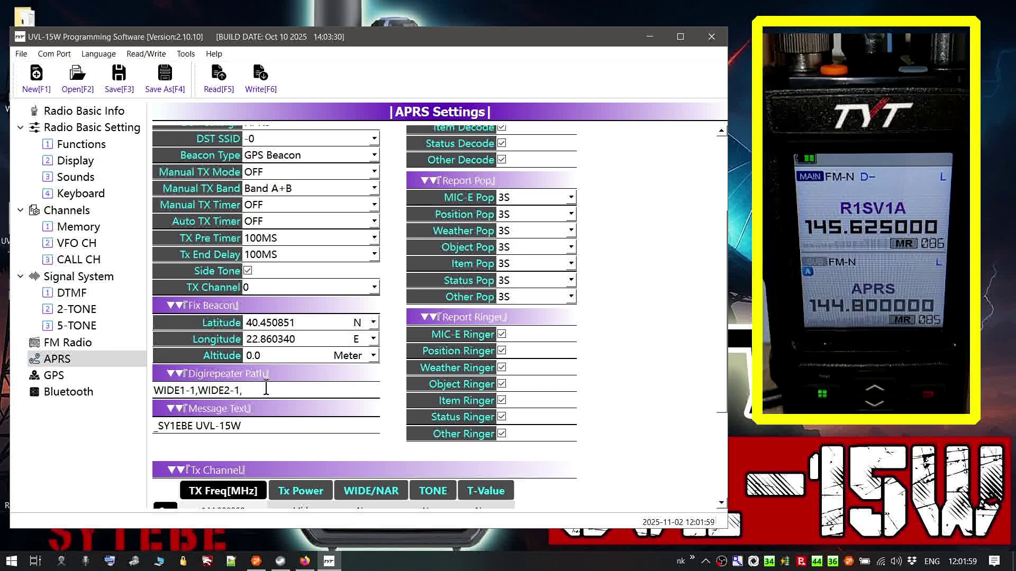
pyautogui.click(275, 452)
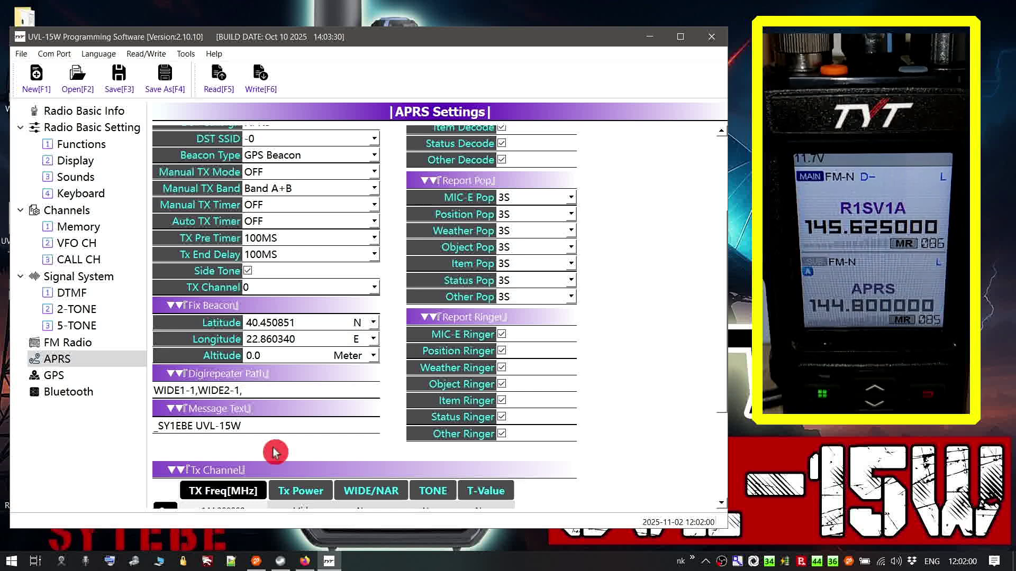
pyautogui.click(348, 424)
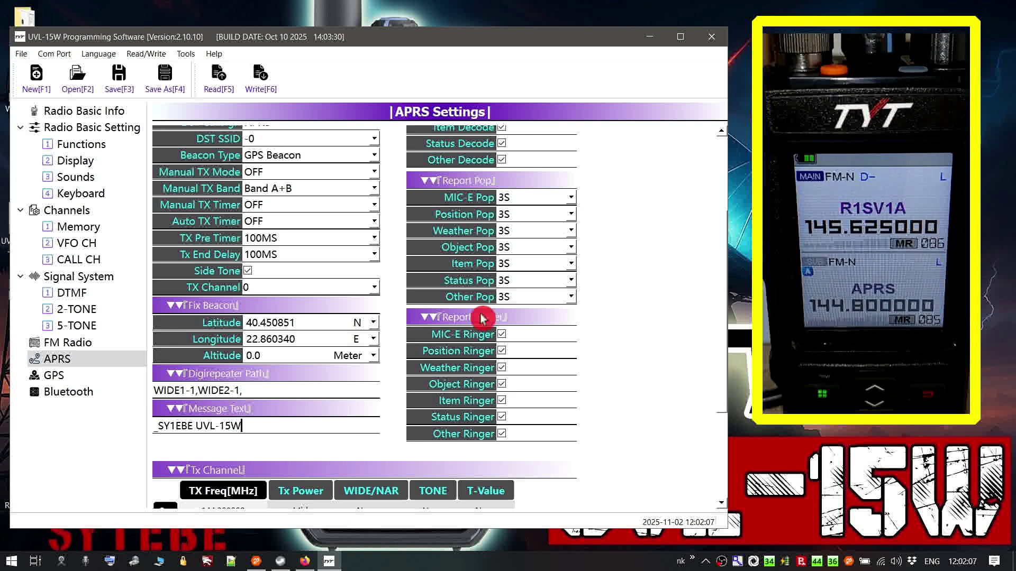
# Set APRS Report Pop Object Pop to 1S with Other Pop OFF, then show GPS settings
pyautogui.scroll(1, 534, 297)
pyautogui.scroll(3, 623, 217)
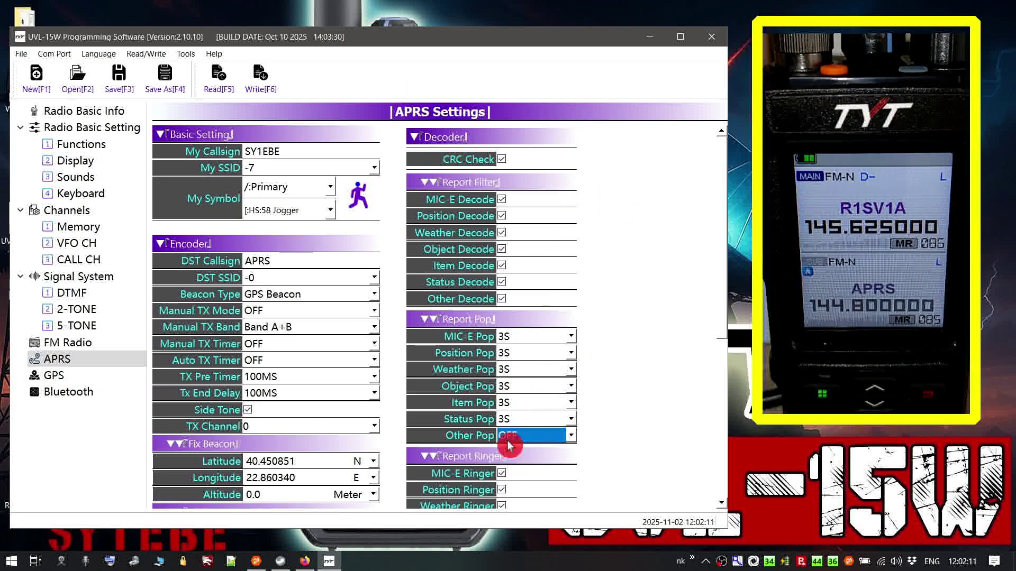
pyautogui.scroll(-1, 548, 333)
pyautogui.click(548, 333)
pyautogui.scroll(-1, 547, 333)
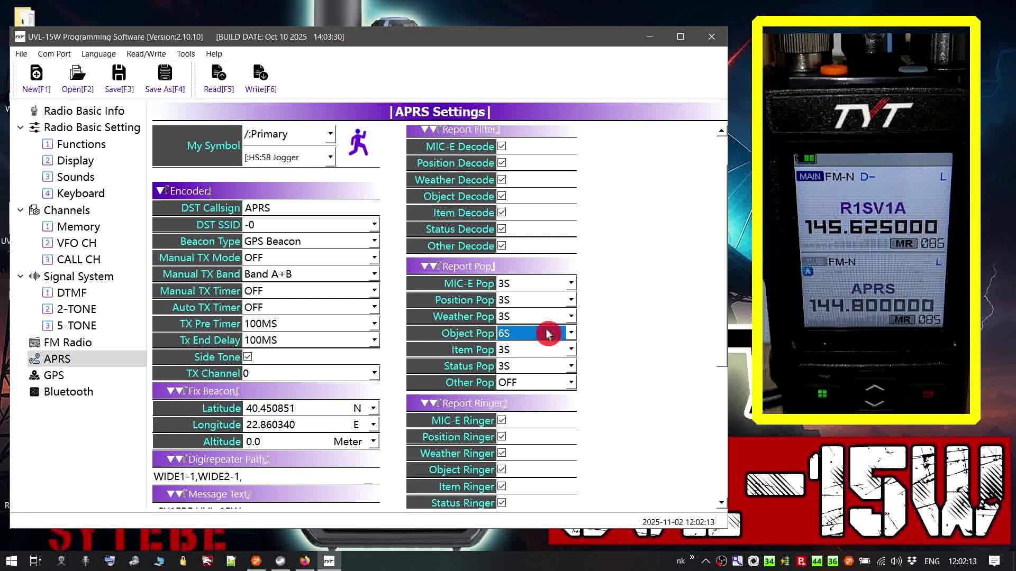
pyautogui.scroll(6, 547, 334)
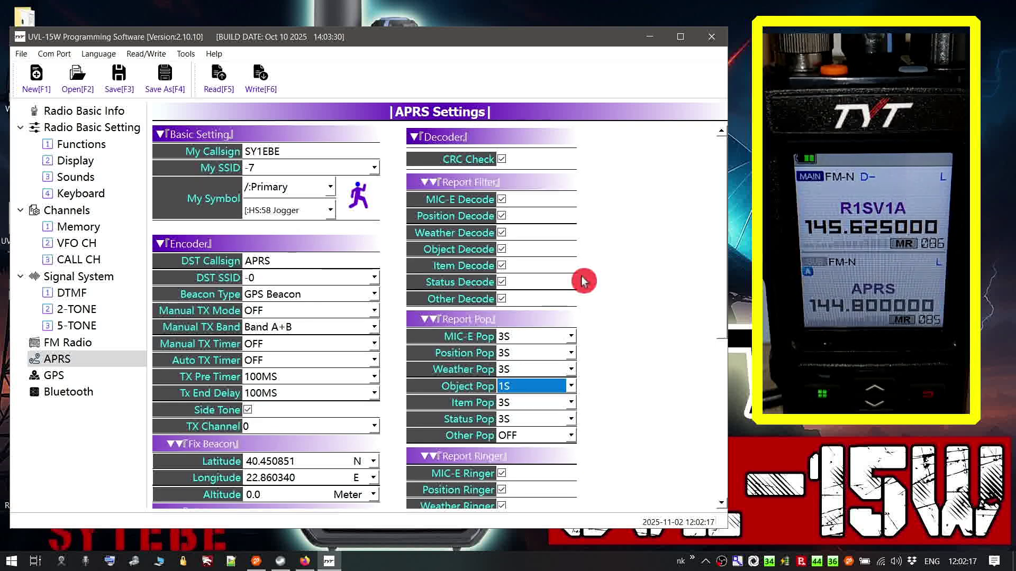
pyautogui.scroll(-5, 584, 281)
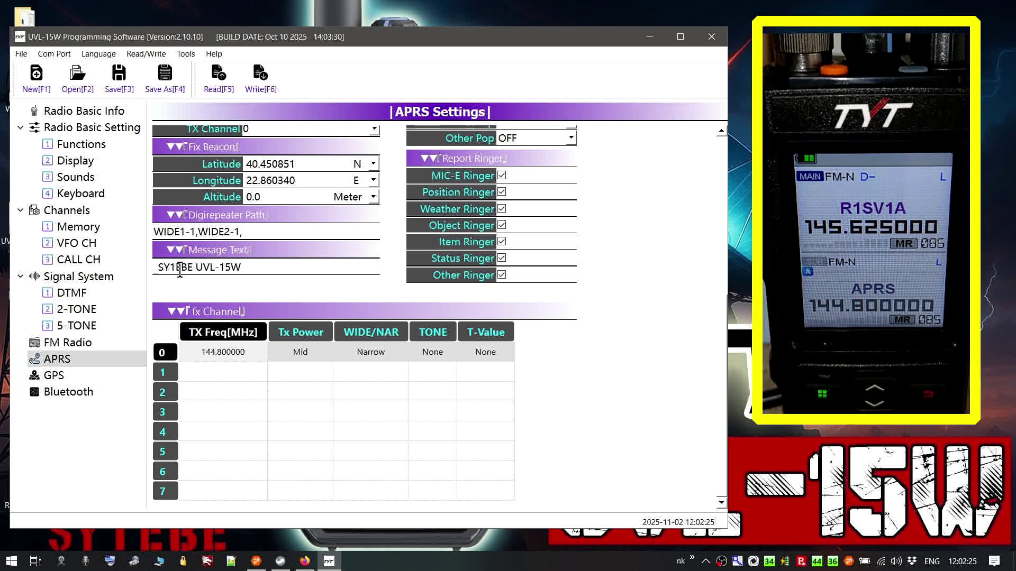
pyautogui.click(53, 375)
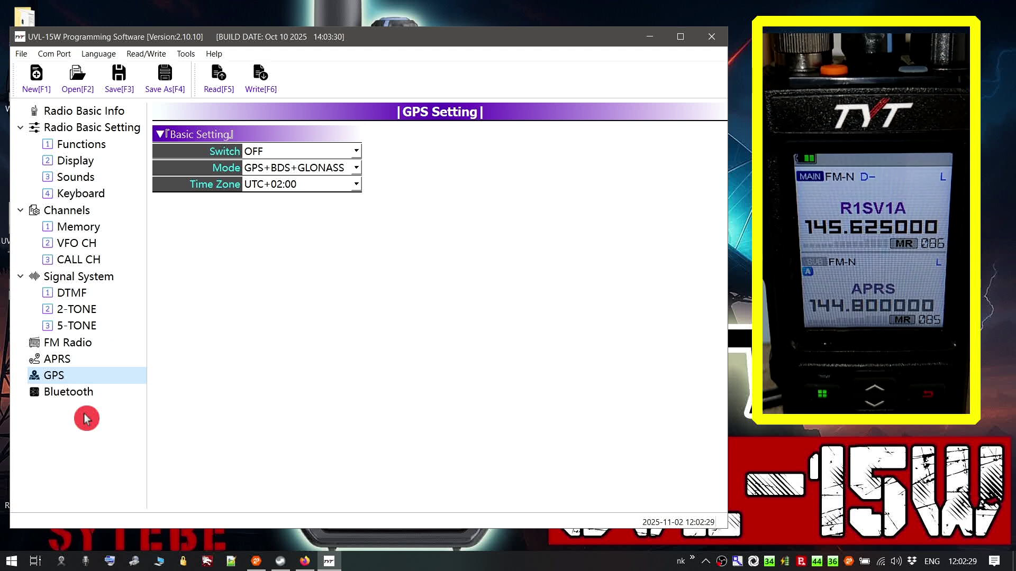
# Keep GPS Switch OFF, Mode GPS+BDS+GLONASS and Time Zone UTC+02:00, then show Bluetooth settings
pyautogui.click(325, 151)
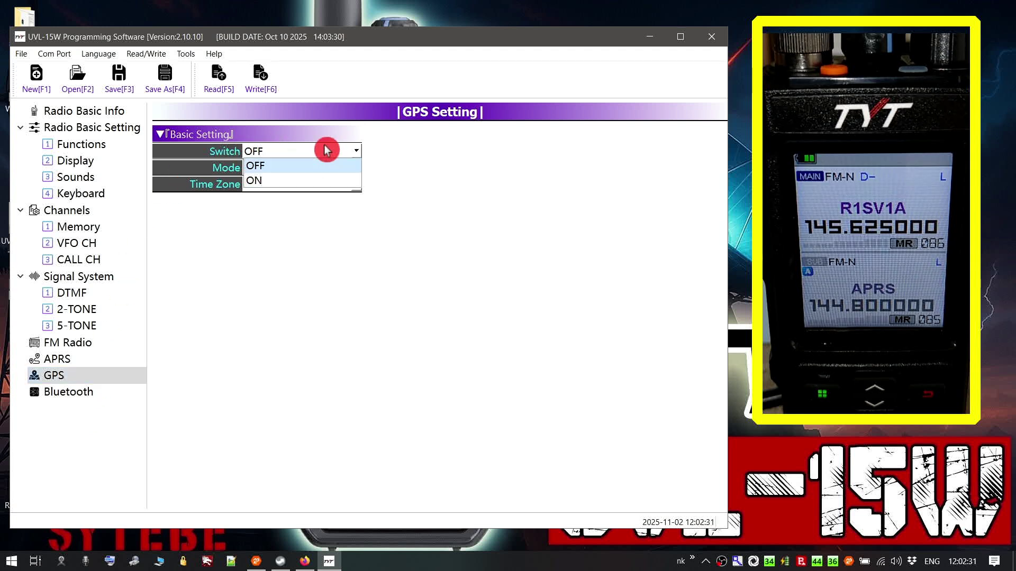
pyautogui.click(321, 166)
pyautogui.click(313, 168)
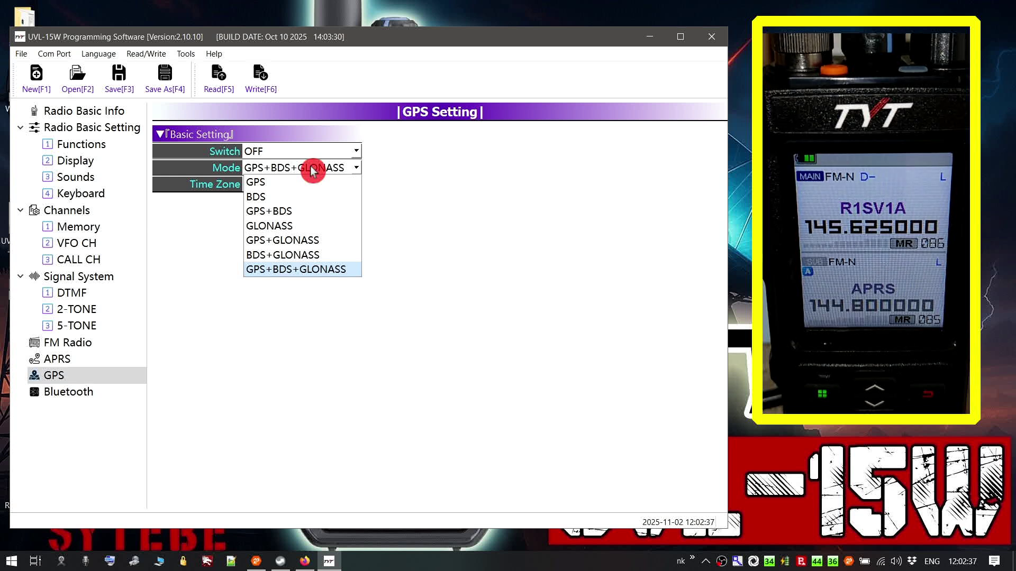
pyautogui.click(358, 269)
pyautogui.click(334, 188)
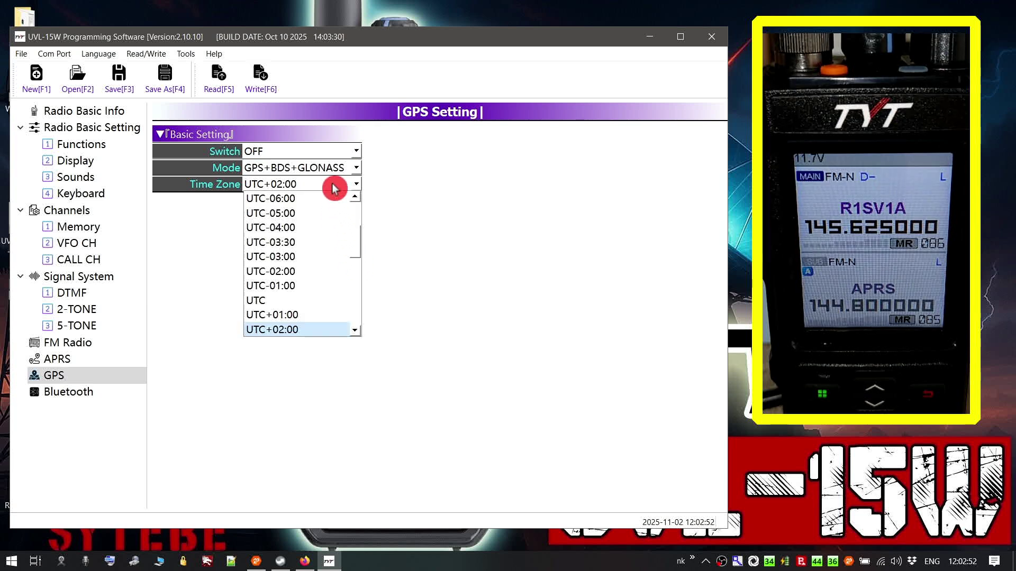
pyautogui.click(334, 189)
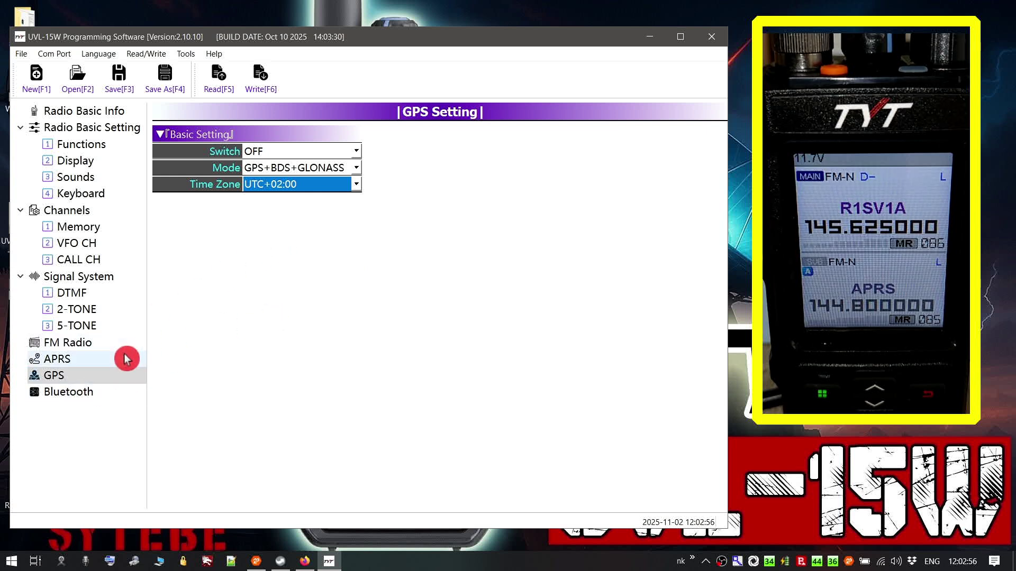
pyautogui.click(95, 390)
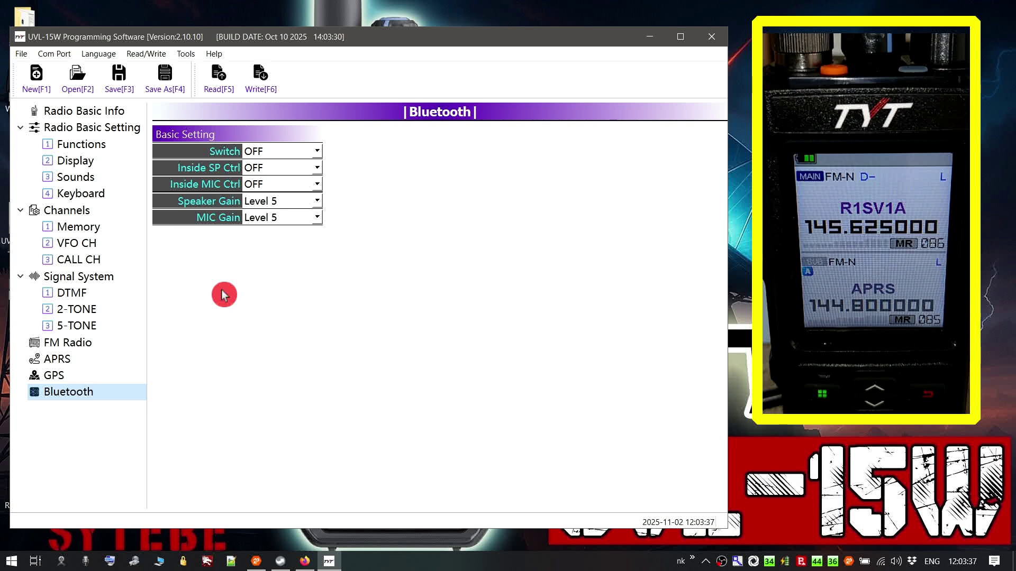
pyautogui.click(91, 54)
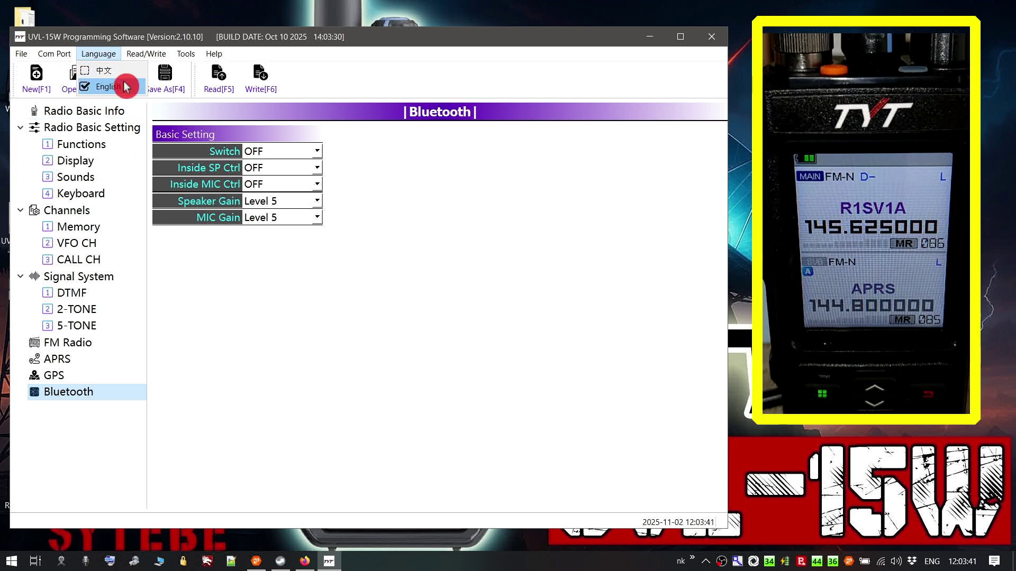
pyautogui.moveTo(186, 54)
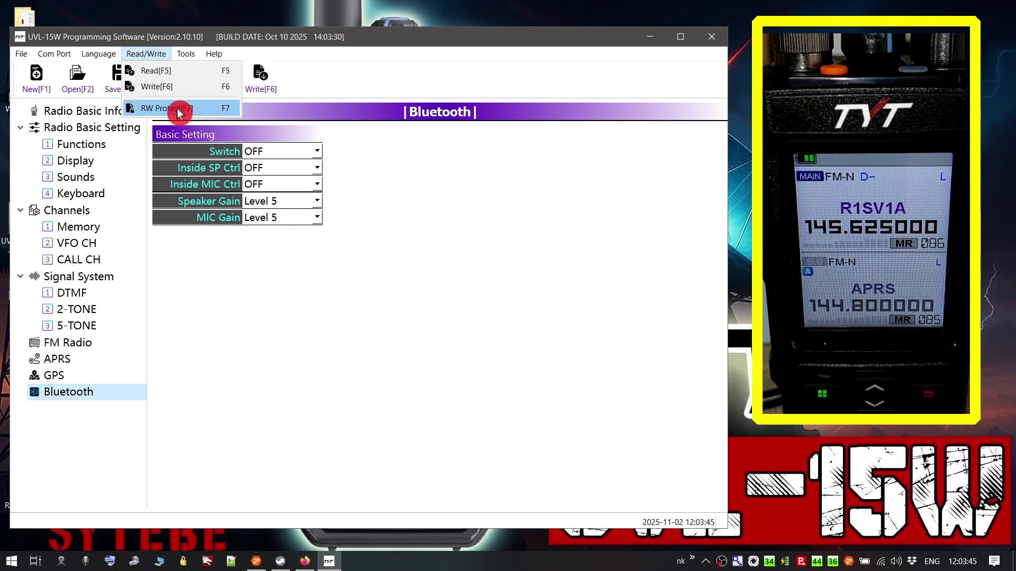
pyautogui.press('Escape')
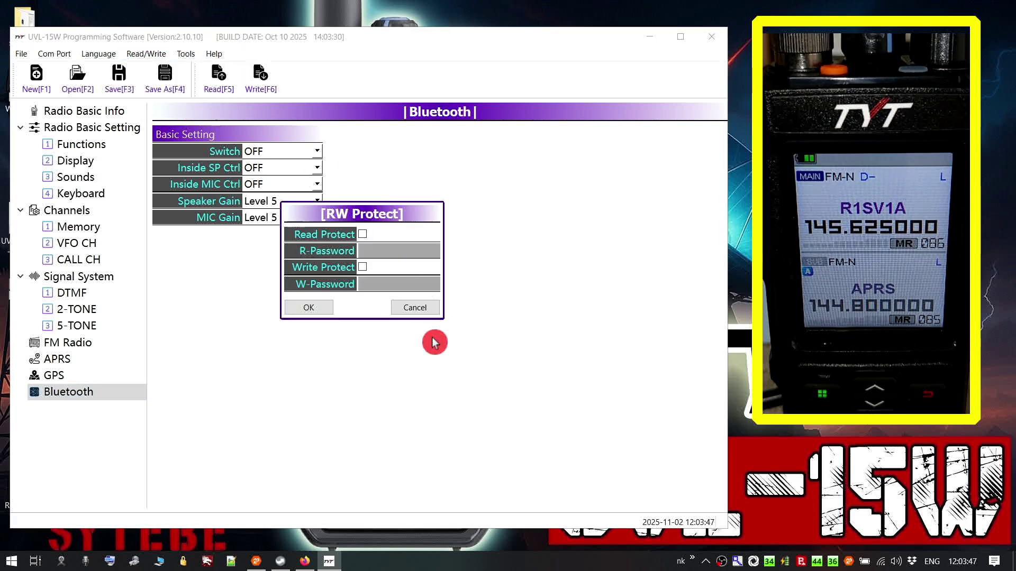
pyautogui.click(413, 309)
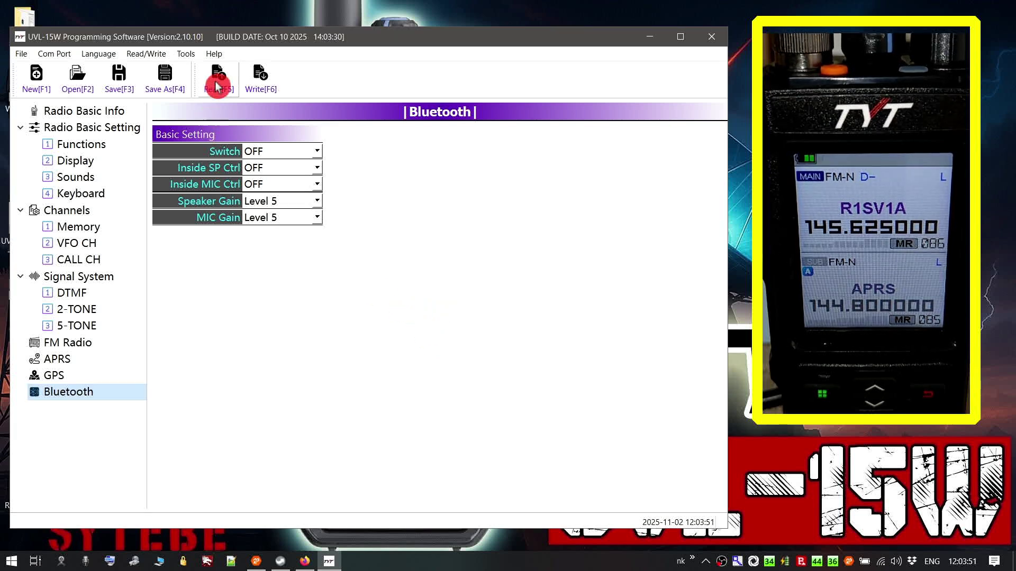
pyautogui.click(187, 54)
pyautogui.click(196, 69)
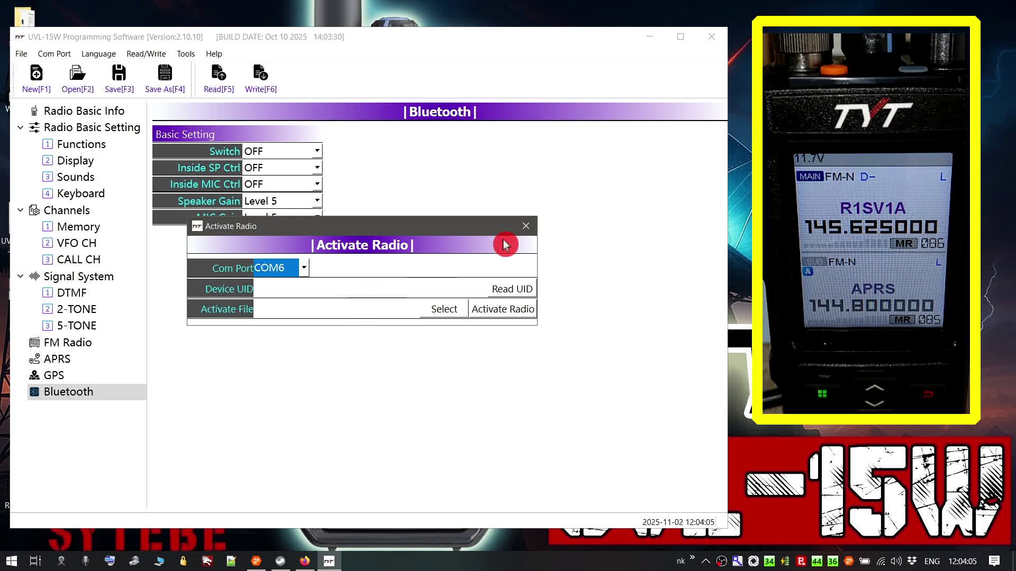
pyautogui.click(528, 228)
pyautogui.click(186, 54)
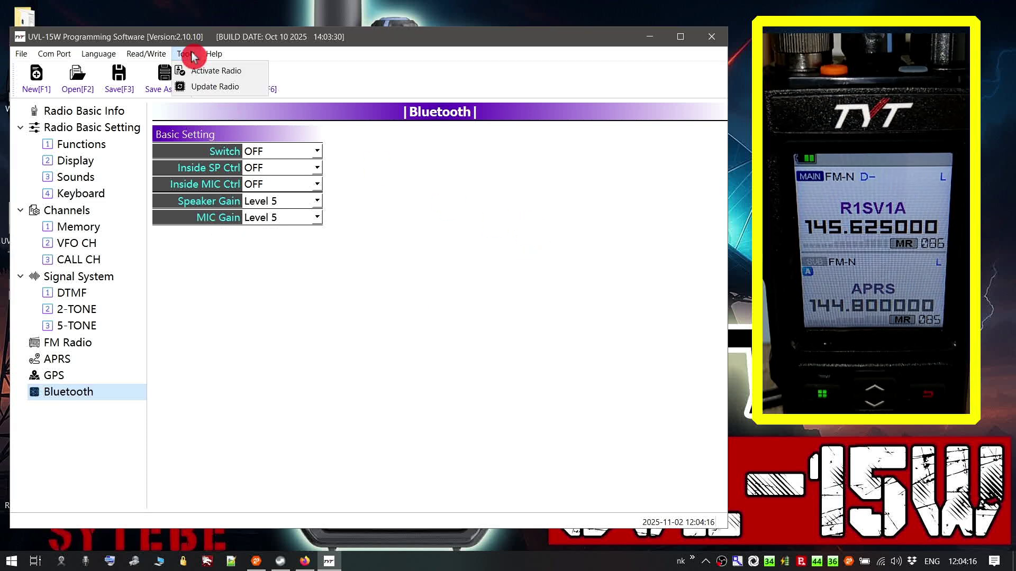
pyautogui.click(194, 88)
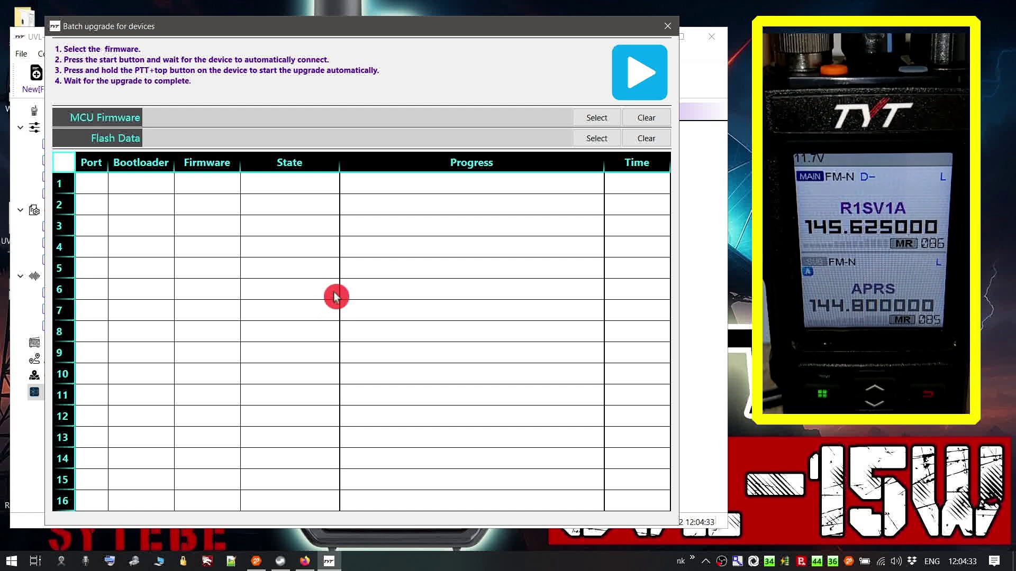
# Close the batch firmware upgrade tool, write all settings to the radio, and confirm success
pyautogui.click(668, 26)
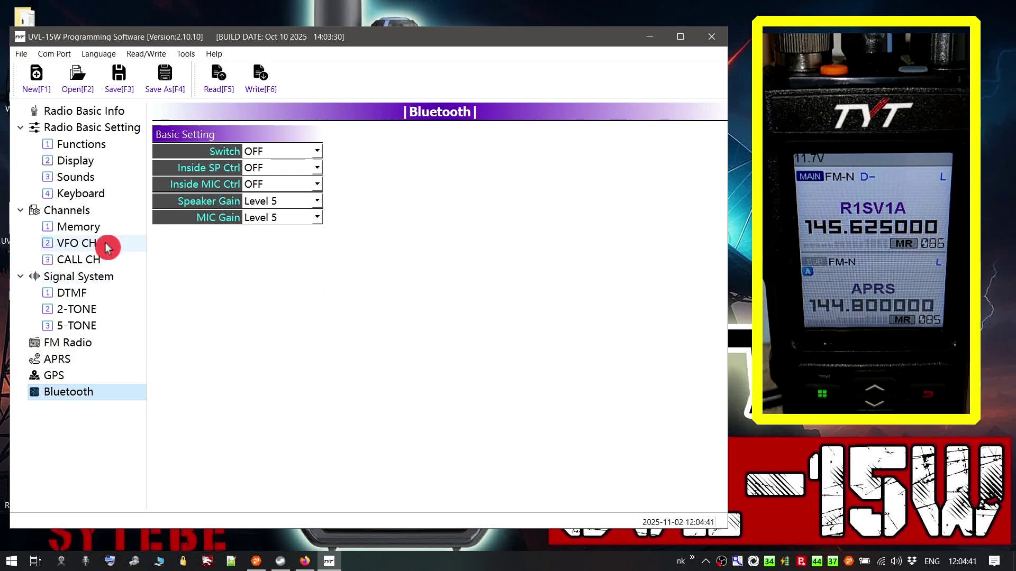
pyautogui.click(266, 93)
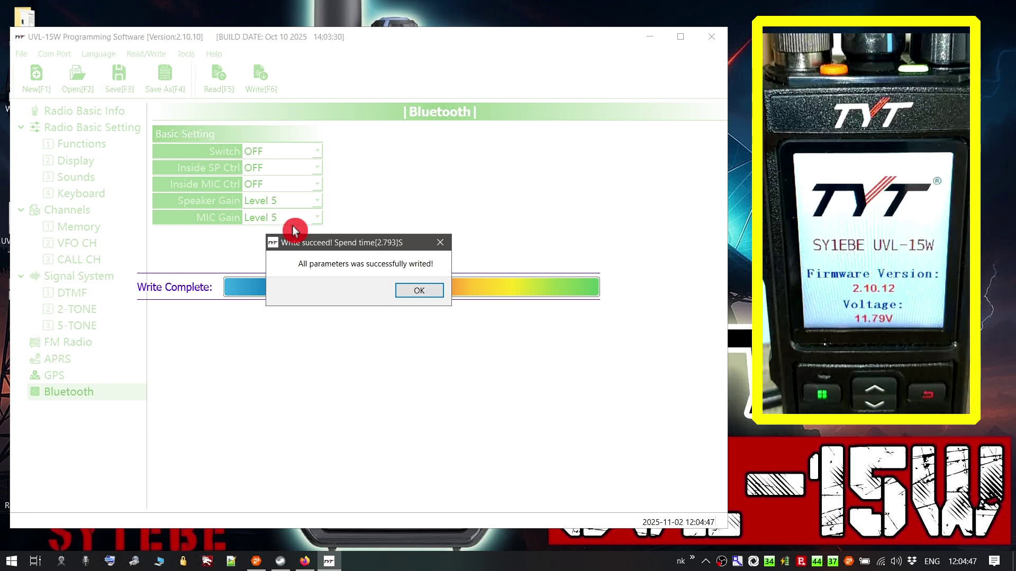
pyautogui.click(419, 289)
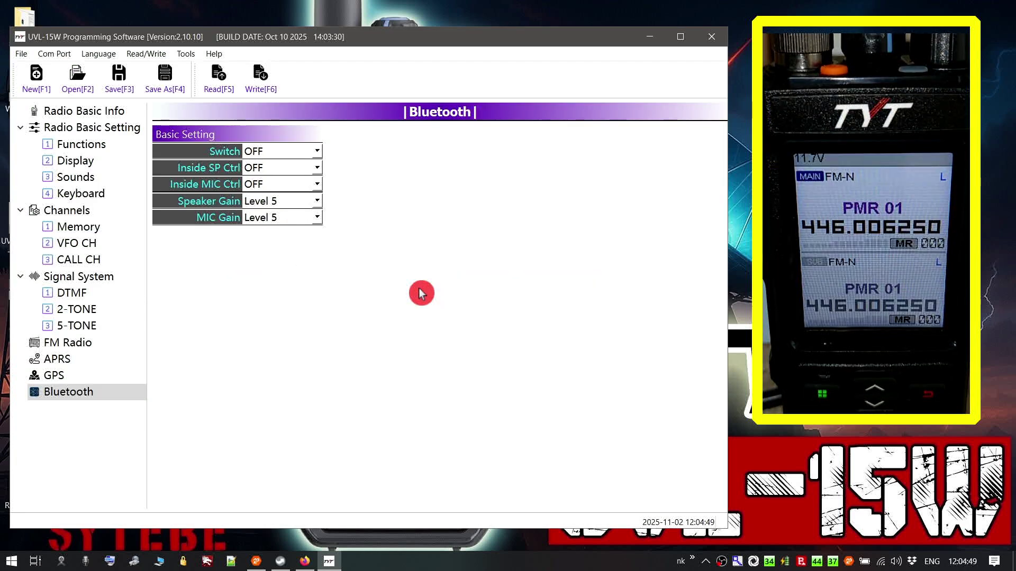